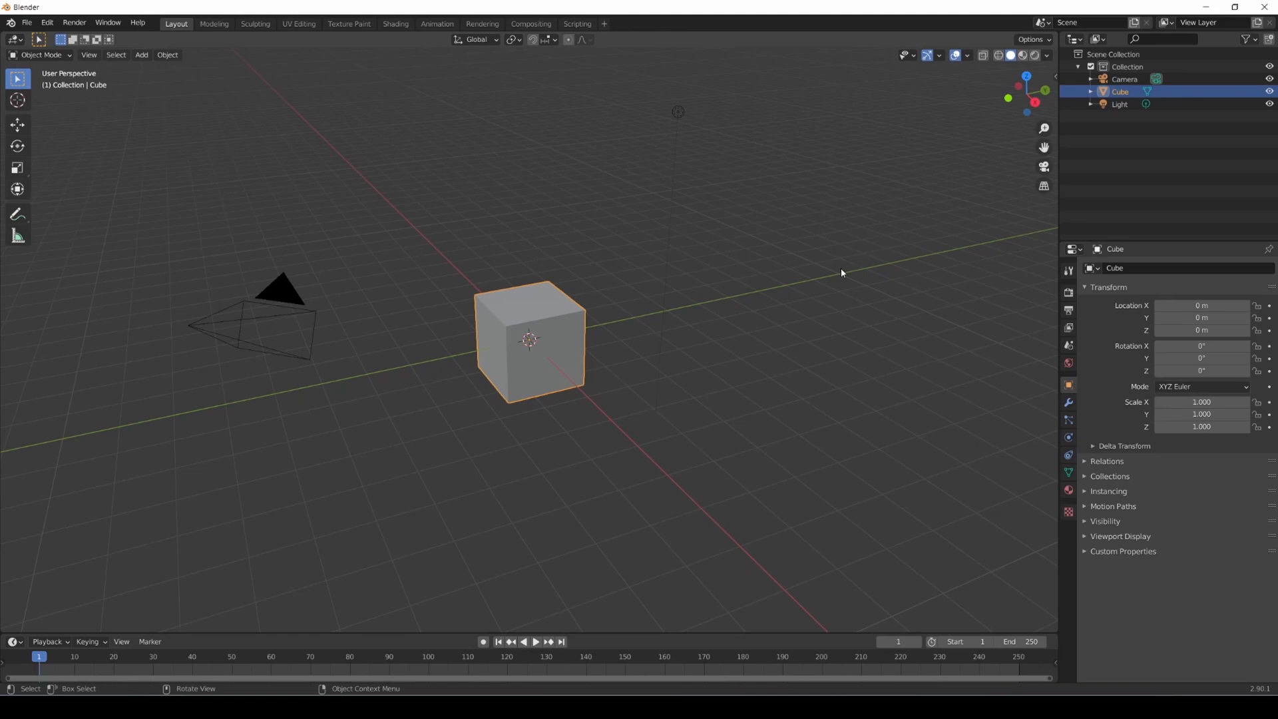
left_click(27, 22)
mouse_move(85, 195)
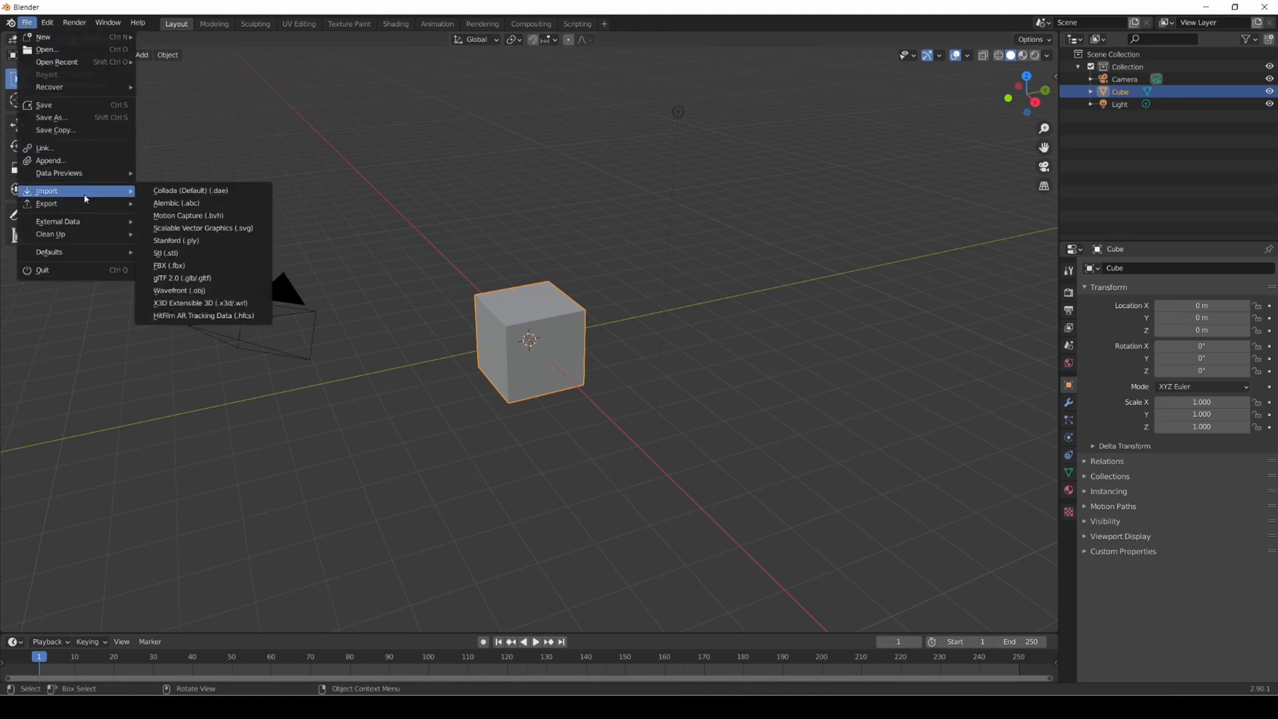
left_click(244, 316)
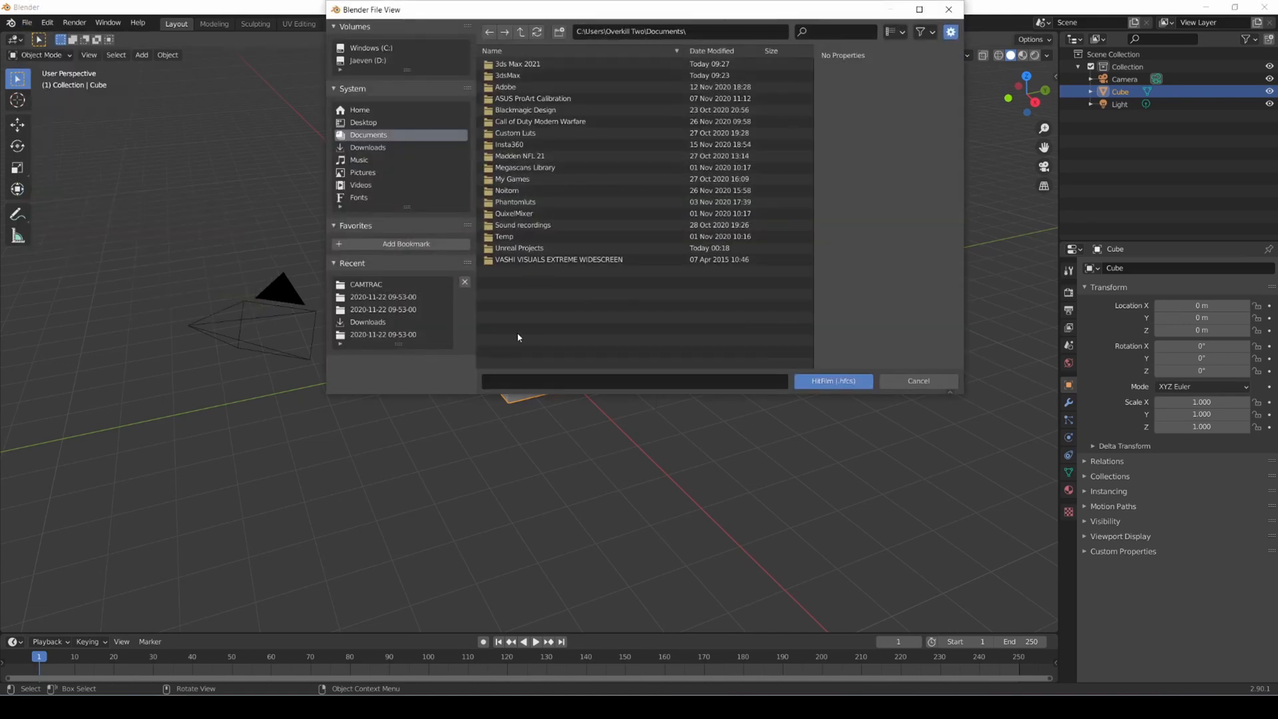
left_click(364, 123)
left_click(513, 103)
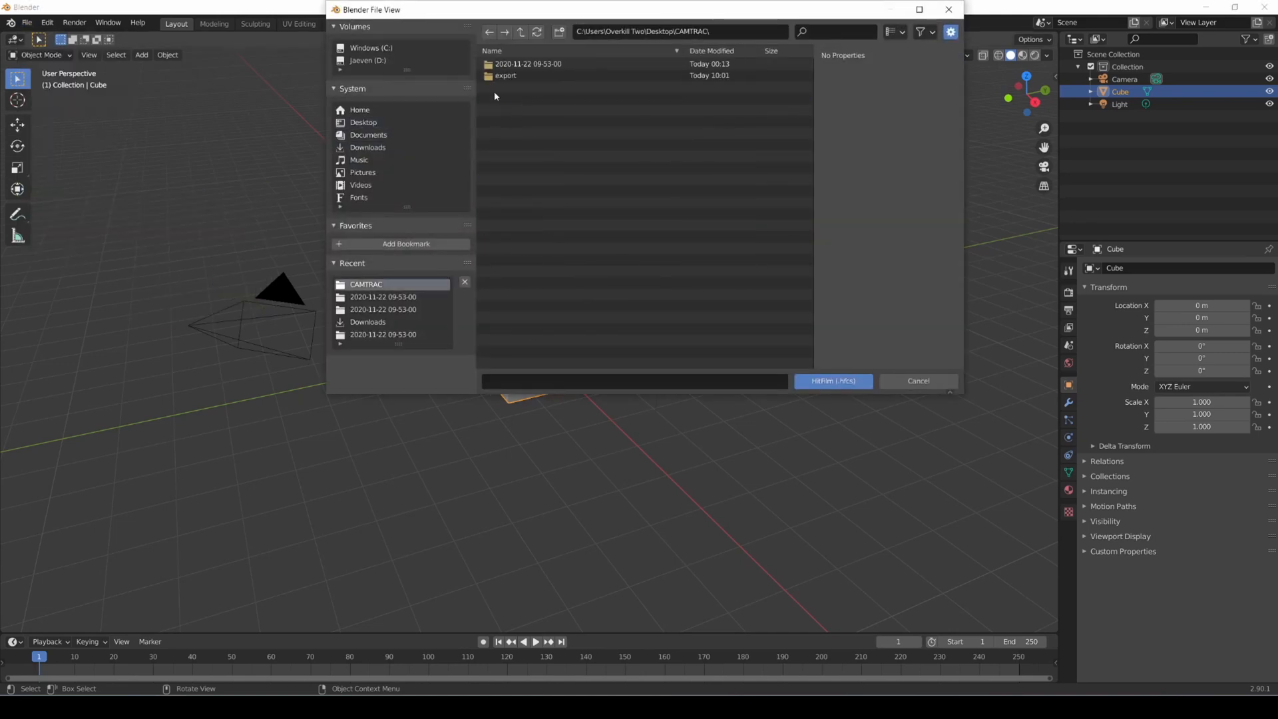
left_click(528, 66)
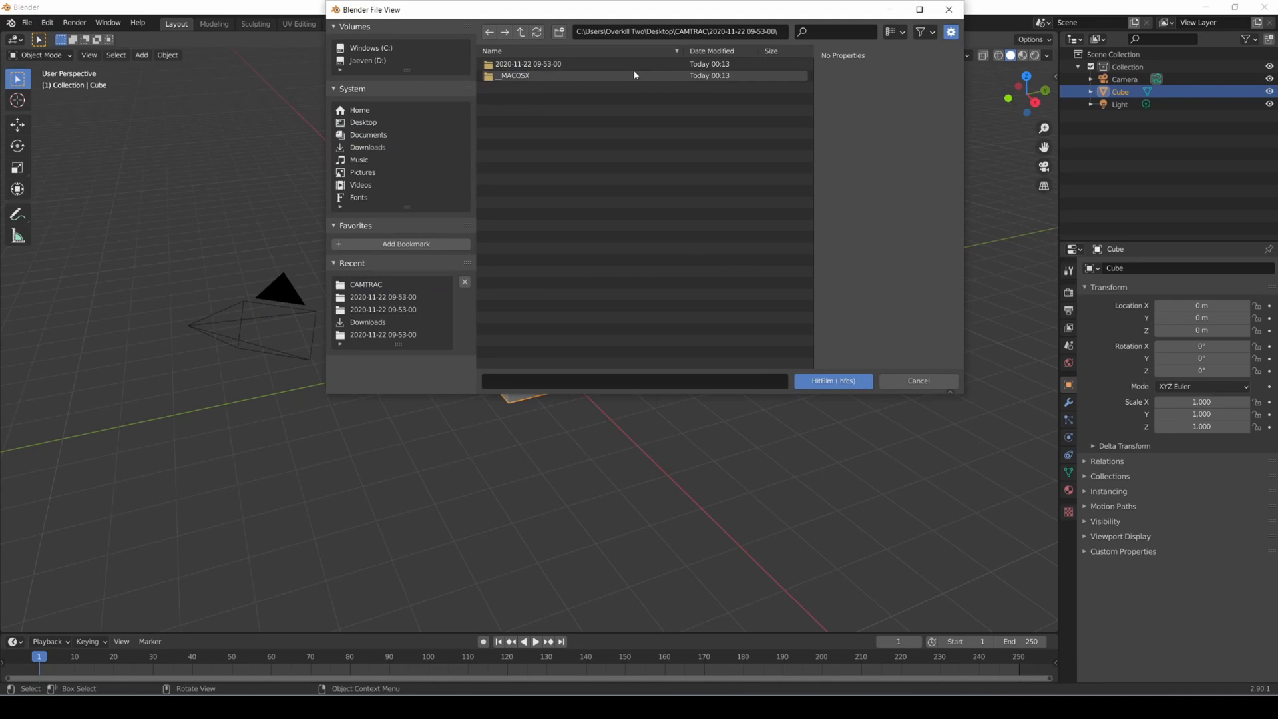
double_click(527, 64)
left_click(524, 65)
double_click(524, 65)
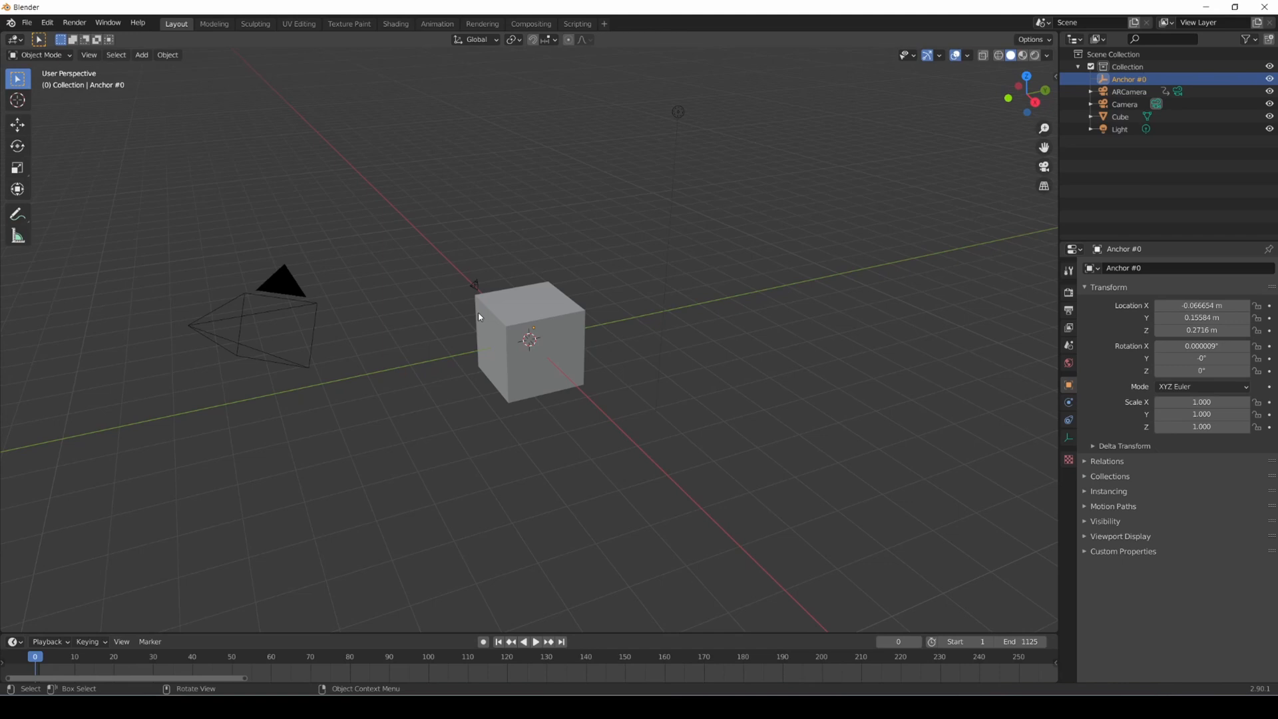
- Delete the default camera from the scene
left_click(260, 290)
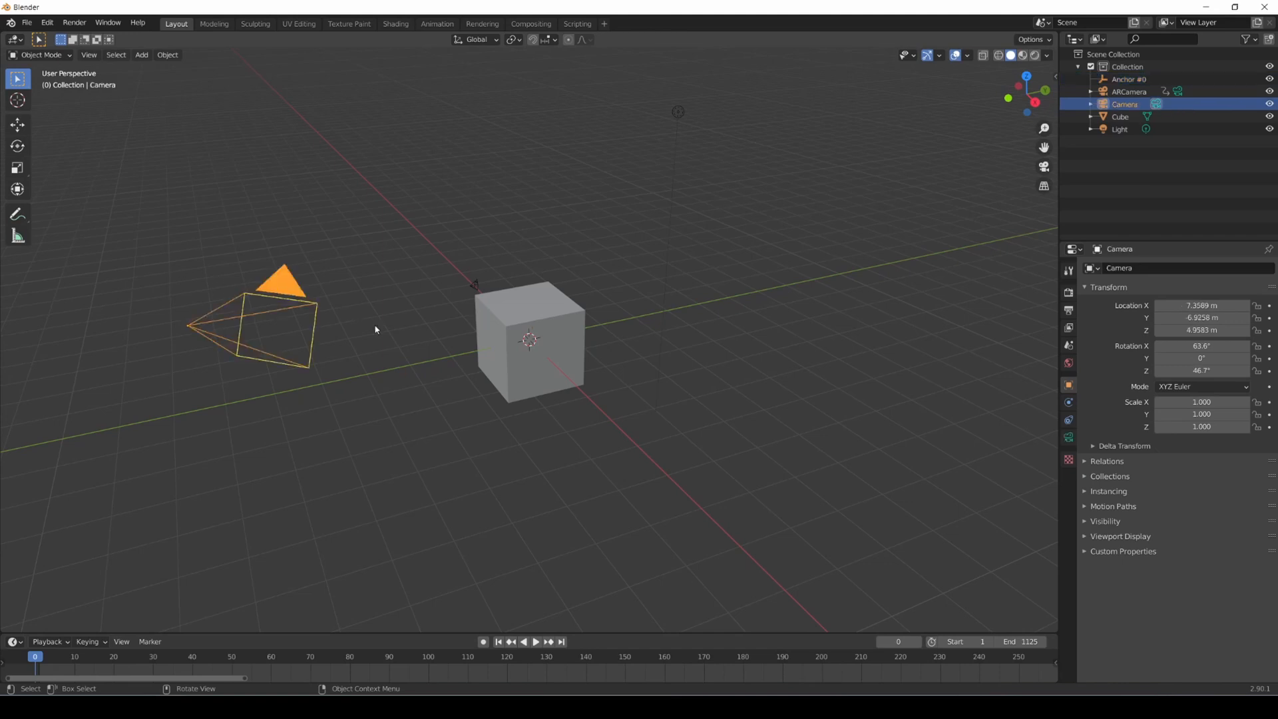
key("Delete")
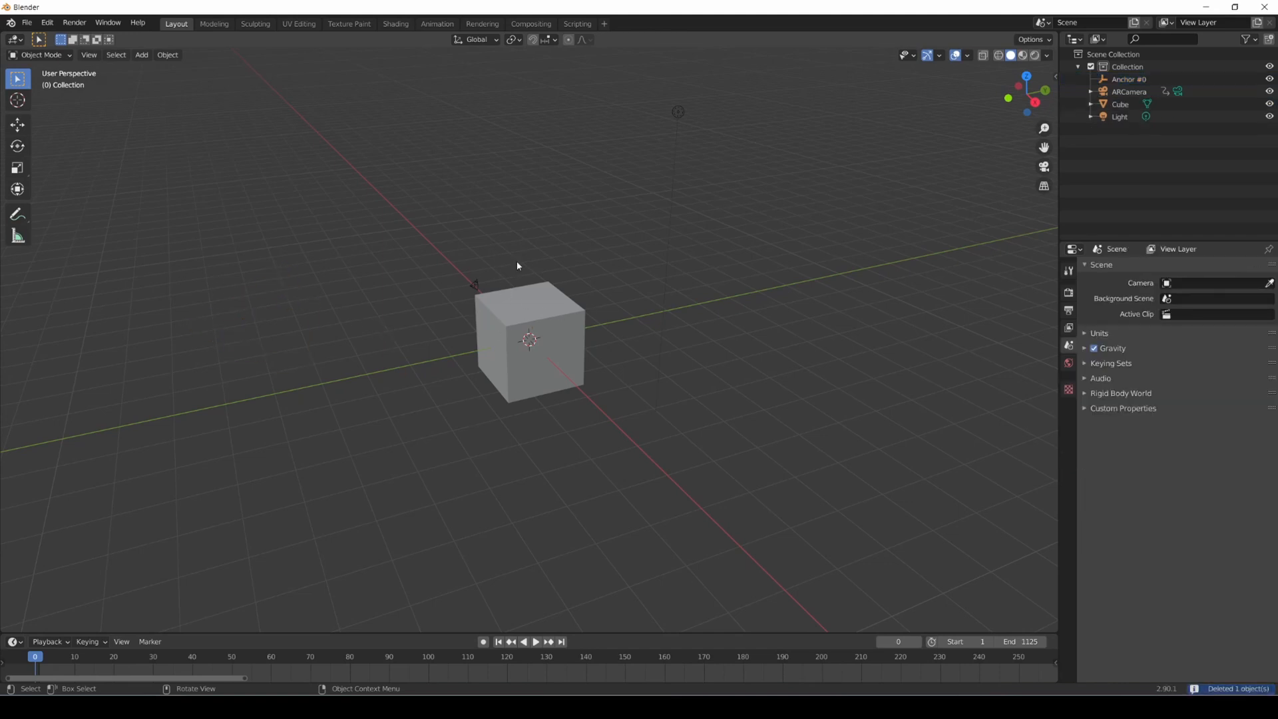
- View the scene through the tracked camera and play back its motion
left_click(88, 54)
mouse_move(117, 180)
left_click(279, 193)
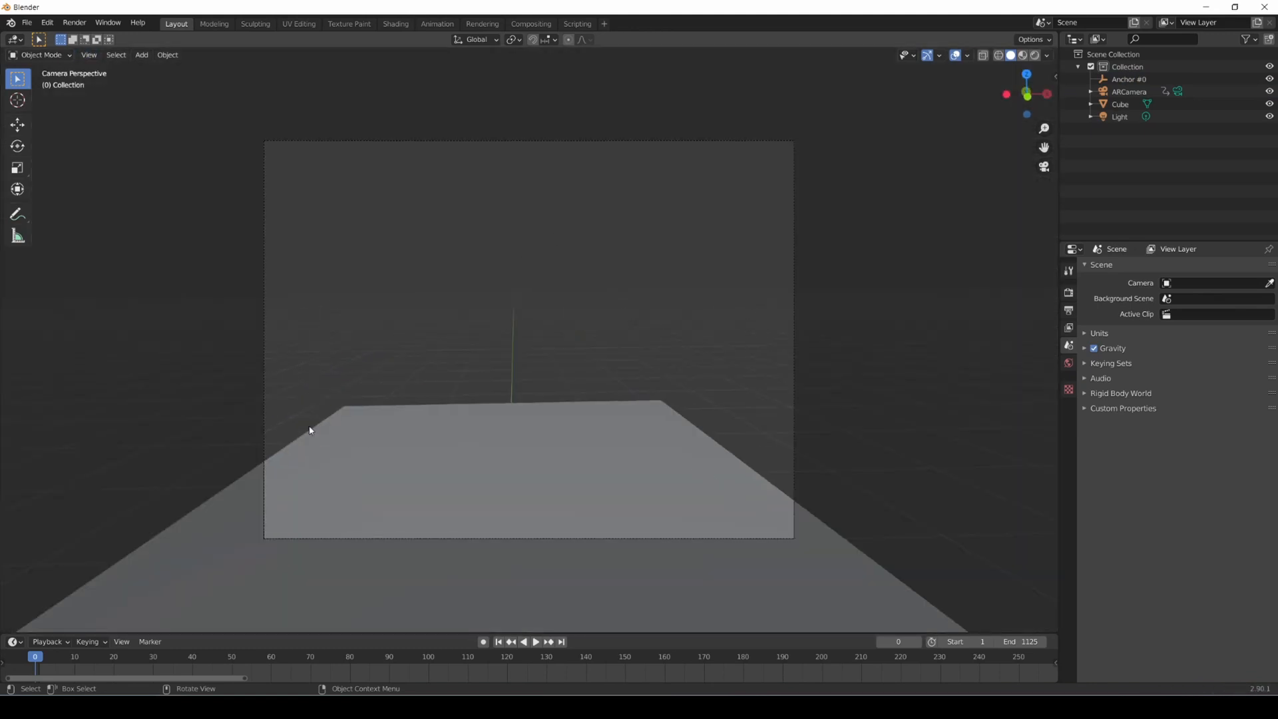
key("space")
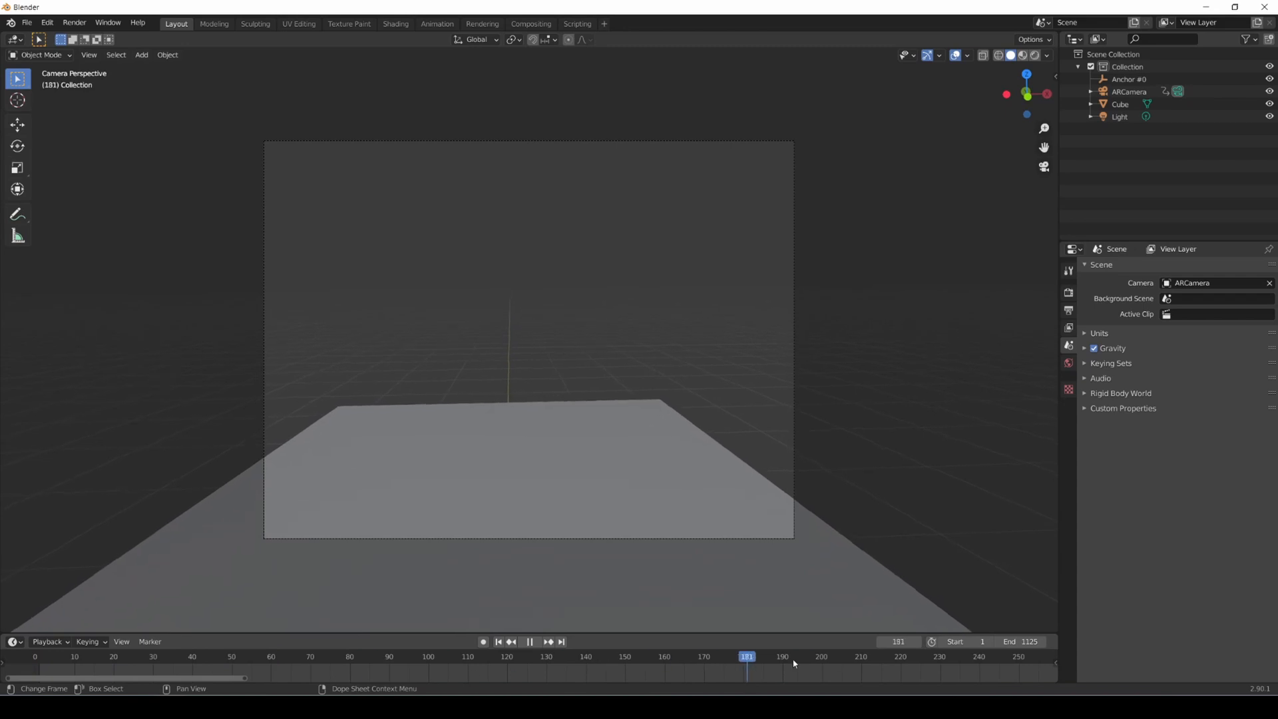
key("Escape")
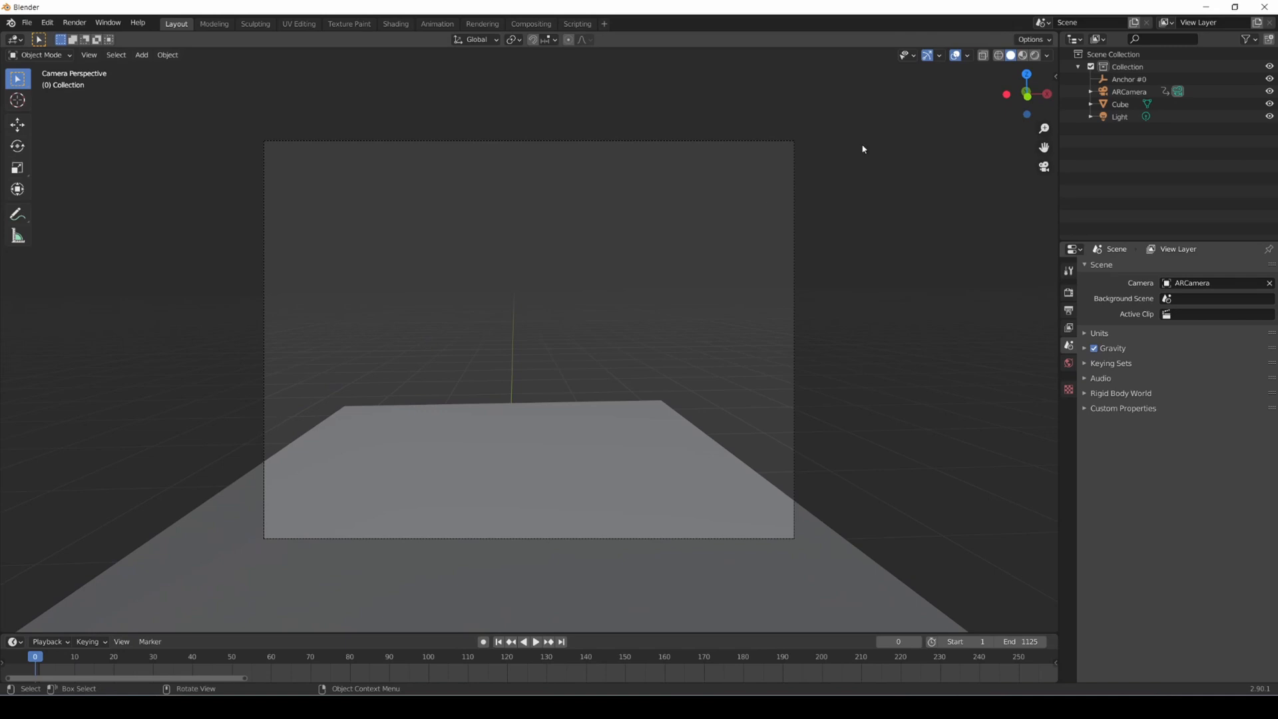
- Select ARCamera and open an FBX export into the CAMTRAC folder on the desktop
left_click(1128, 91)
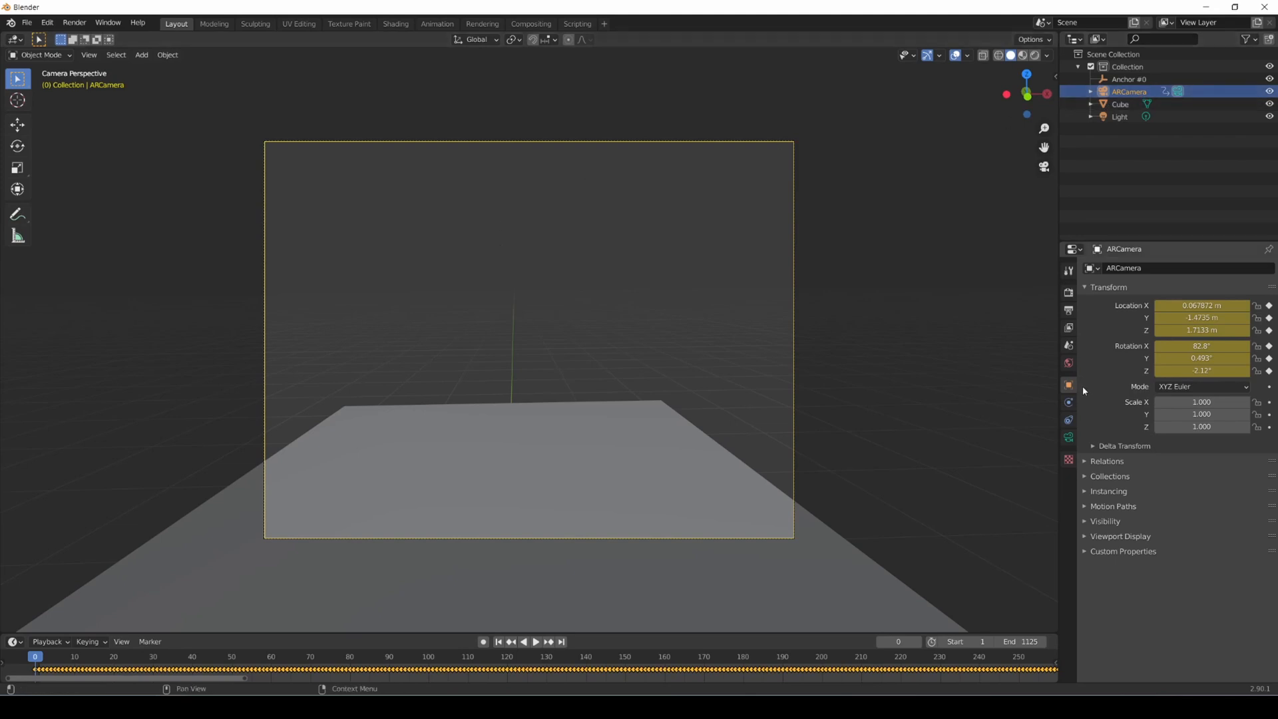
left_click(27, 24)
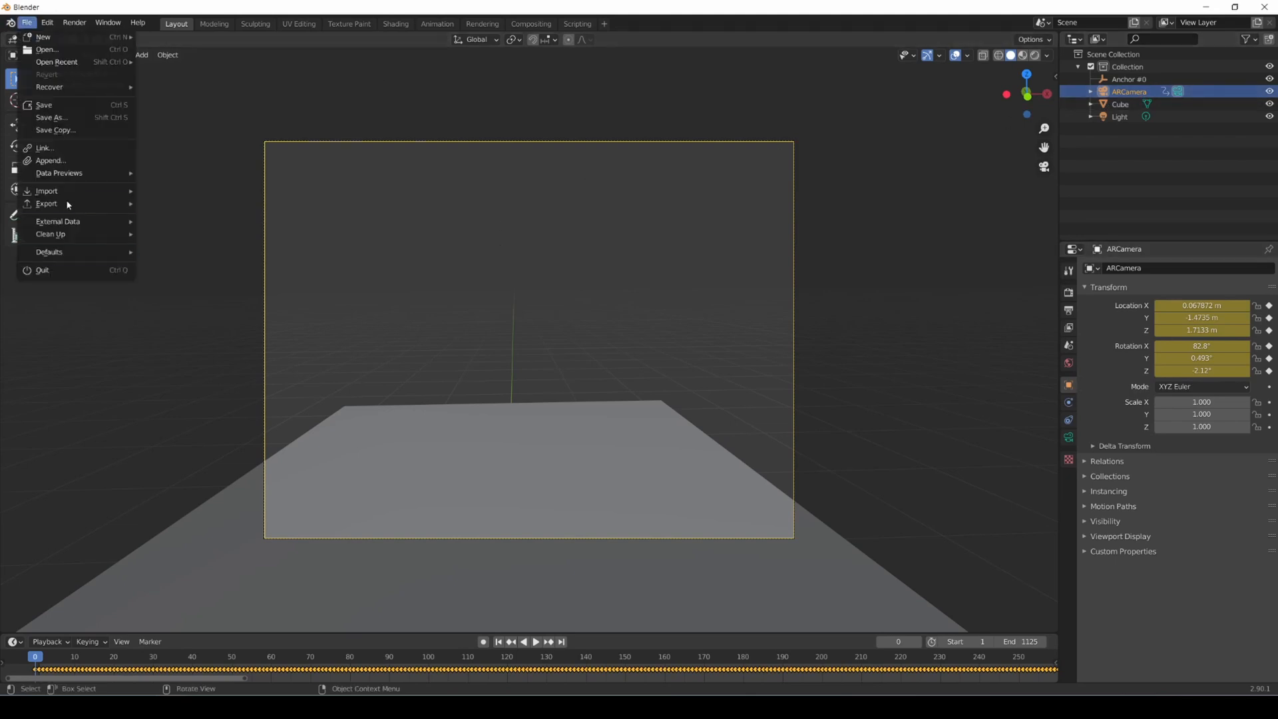
mouse_move(68, 204)
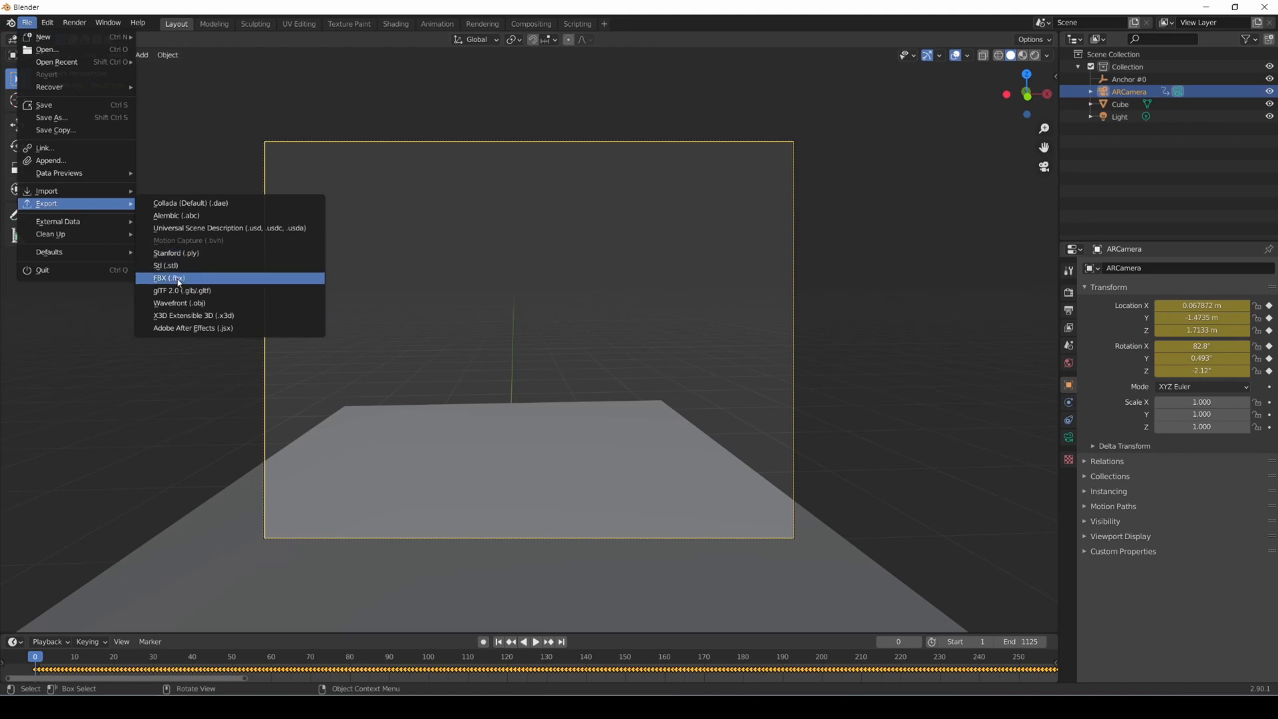
left_click(224, 278)
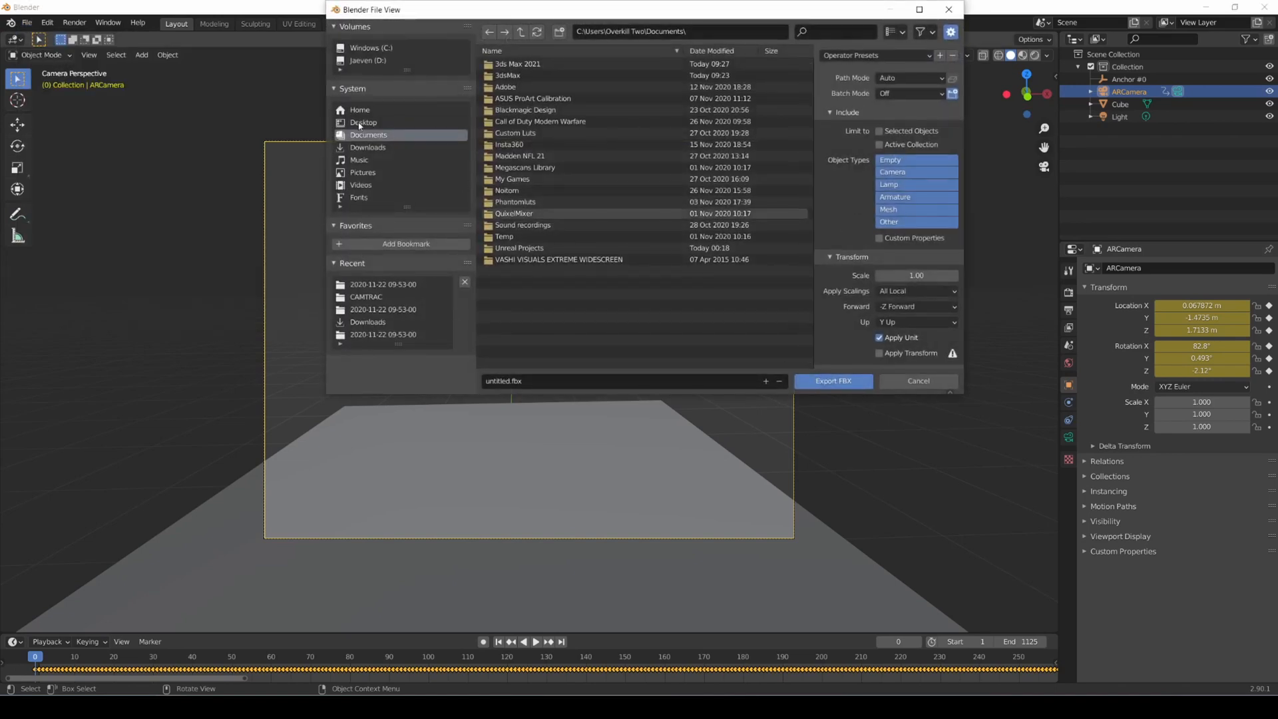
double_click(517, 100)
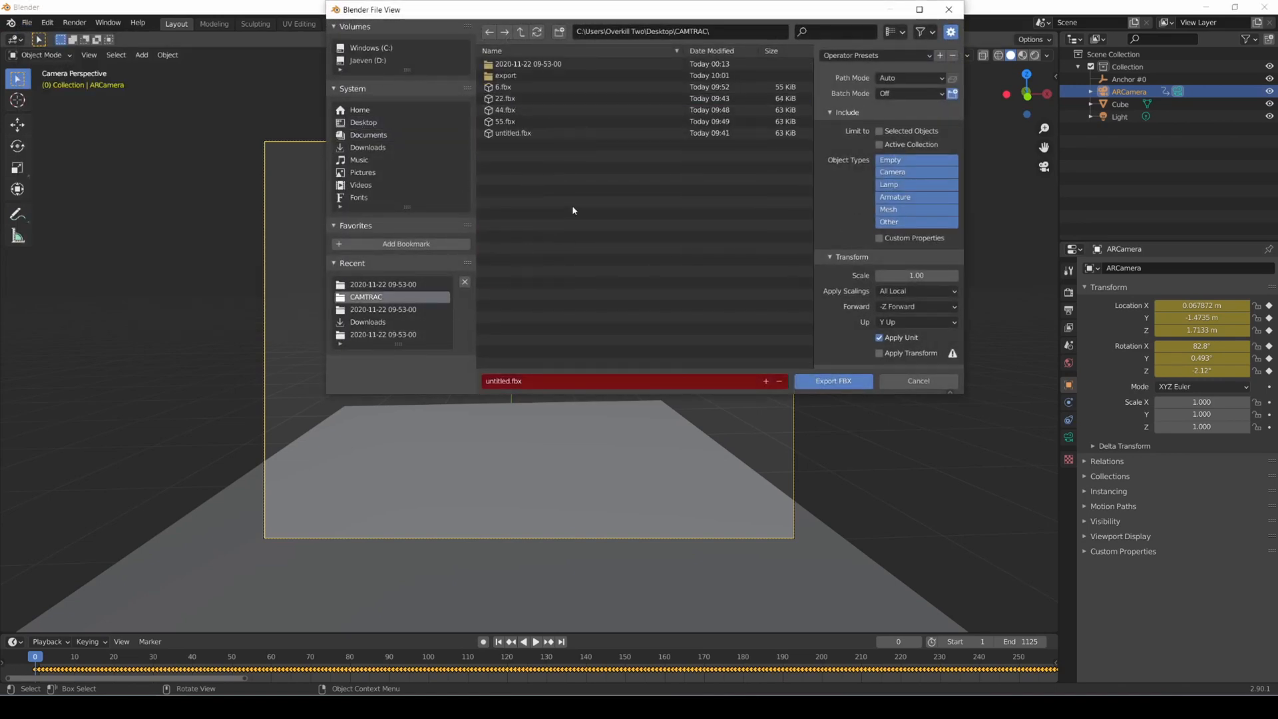
- Delete all the old FBX files in the CAMTRAC folder
left_click_drag(572, 207, 539, 121)
left_click_drag(545, 166, 506, 87)
right_click(507, 88)
mouse_move(465, 228)
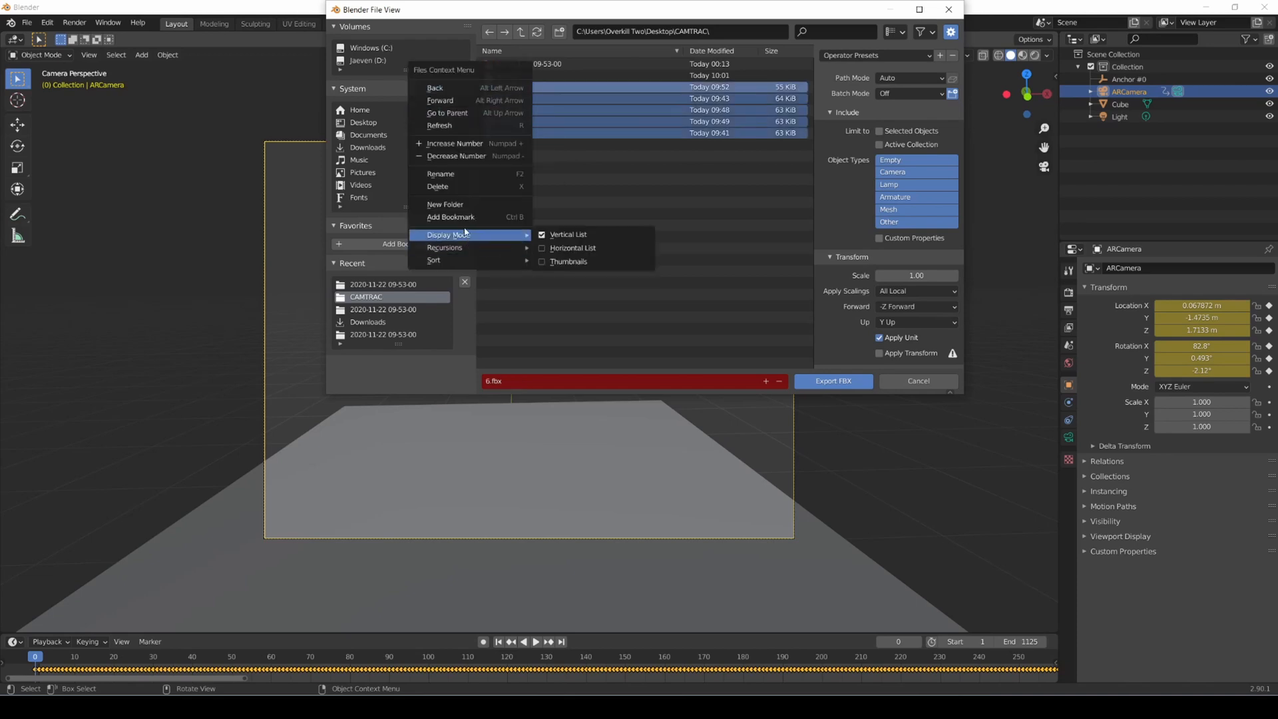
left_click(460, 187)
- Name the export file camera.fbx and limit the exported object types to Camera
left_click(556, 382)
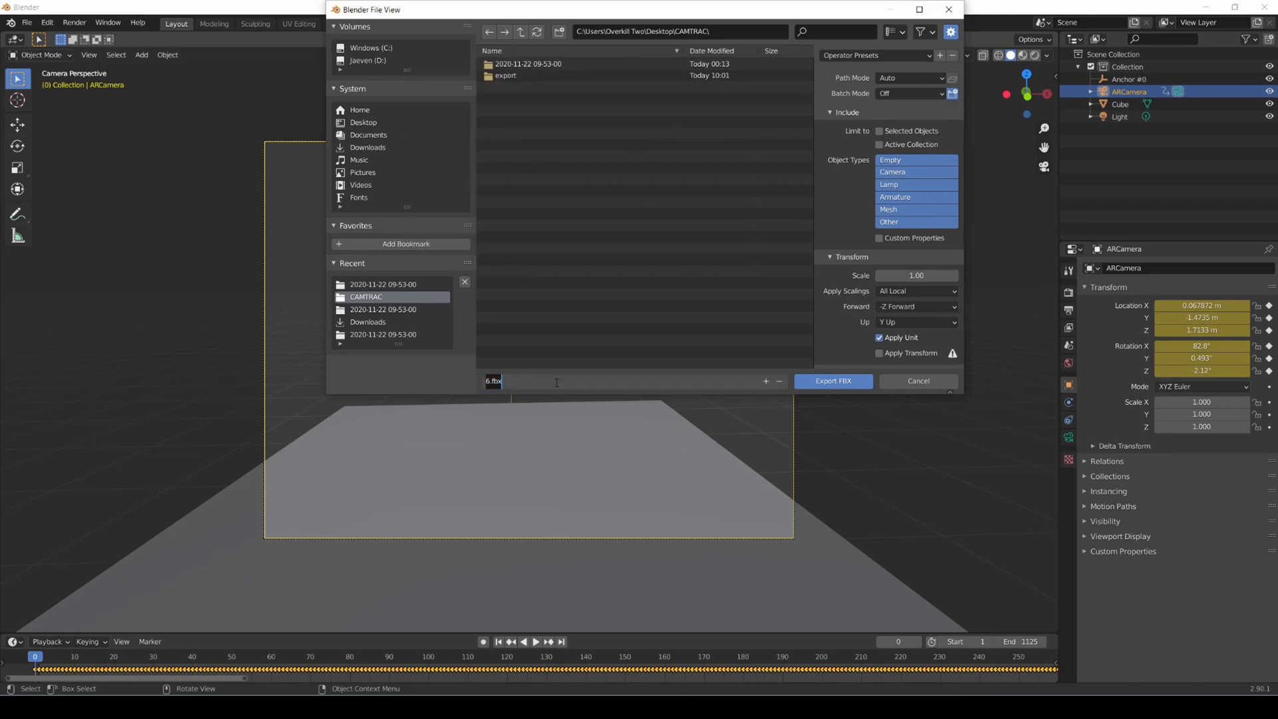
type("camera")
left_click(894, 161)
left_click(893, 173)
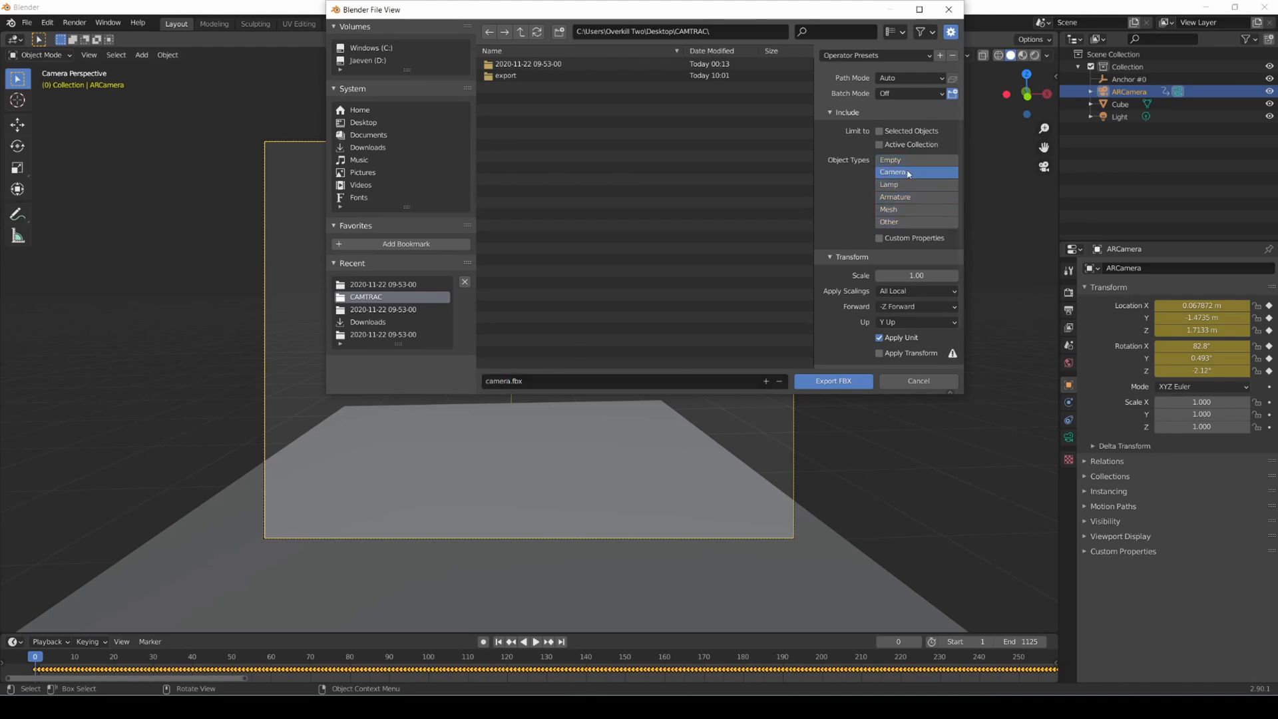
- Set the export axes to X Forward and Z Up, and export the FBX file
left_click(920, 308)
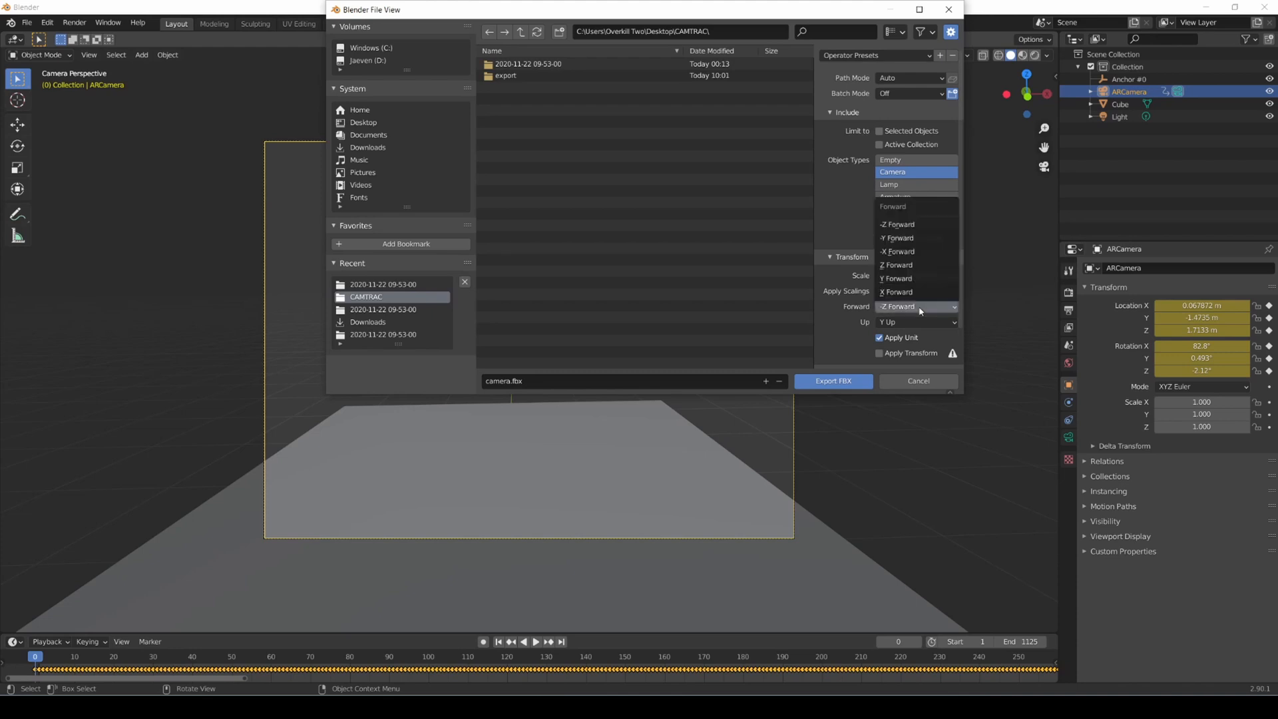
left_click(903, 322)
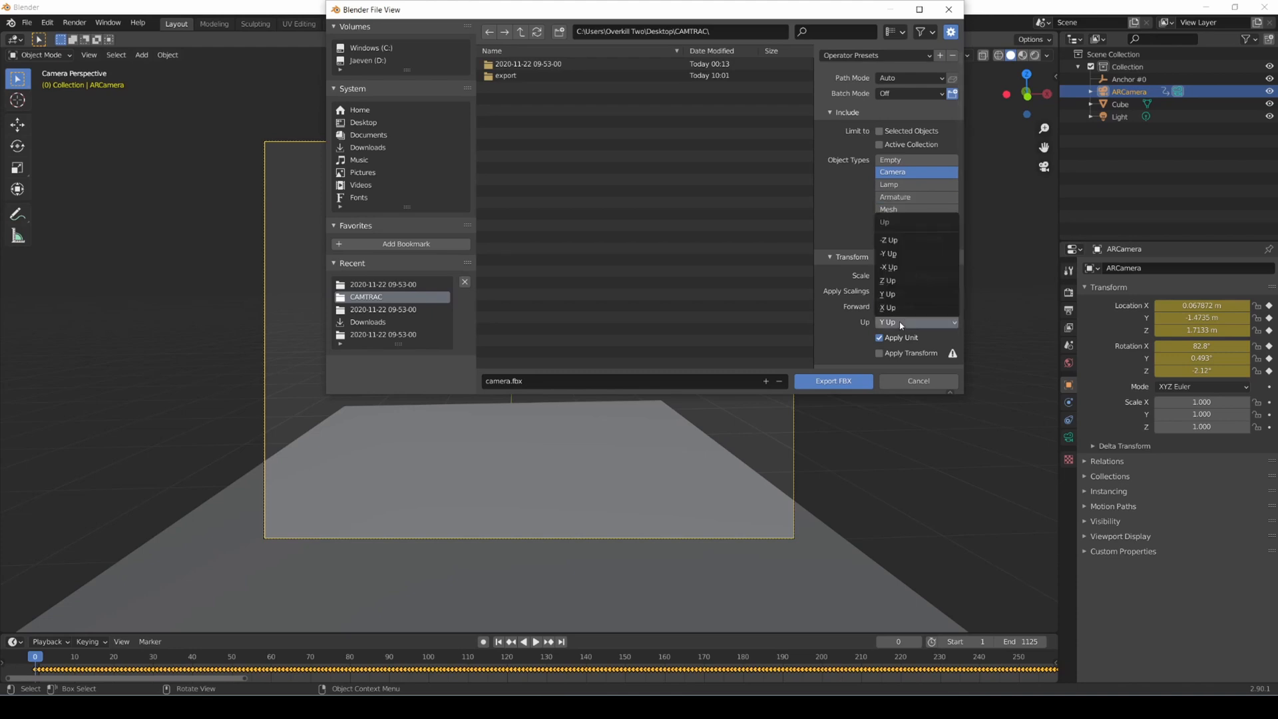
left_click(888, 280)
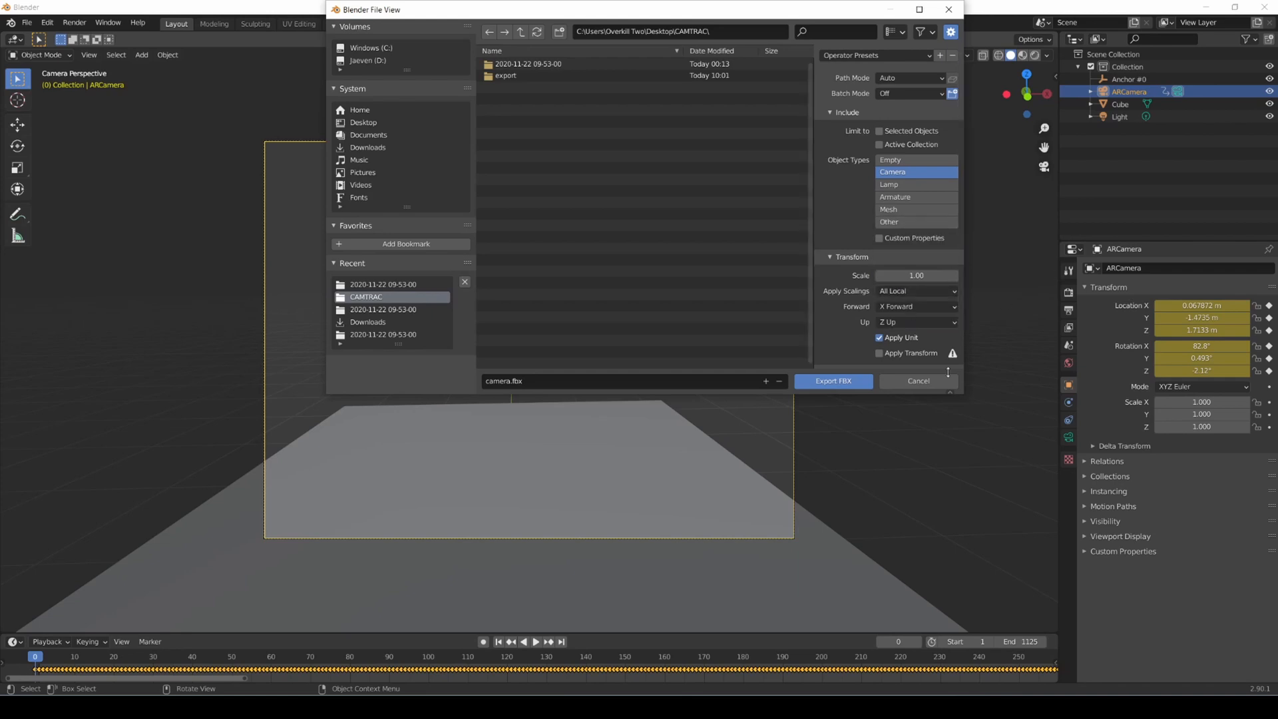
left_click(829, 381)
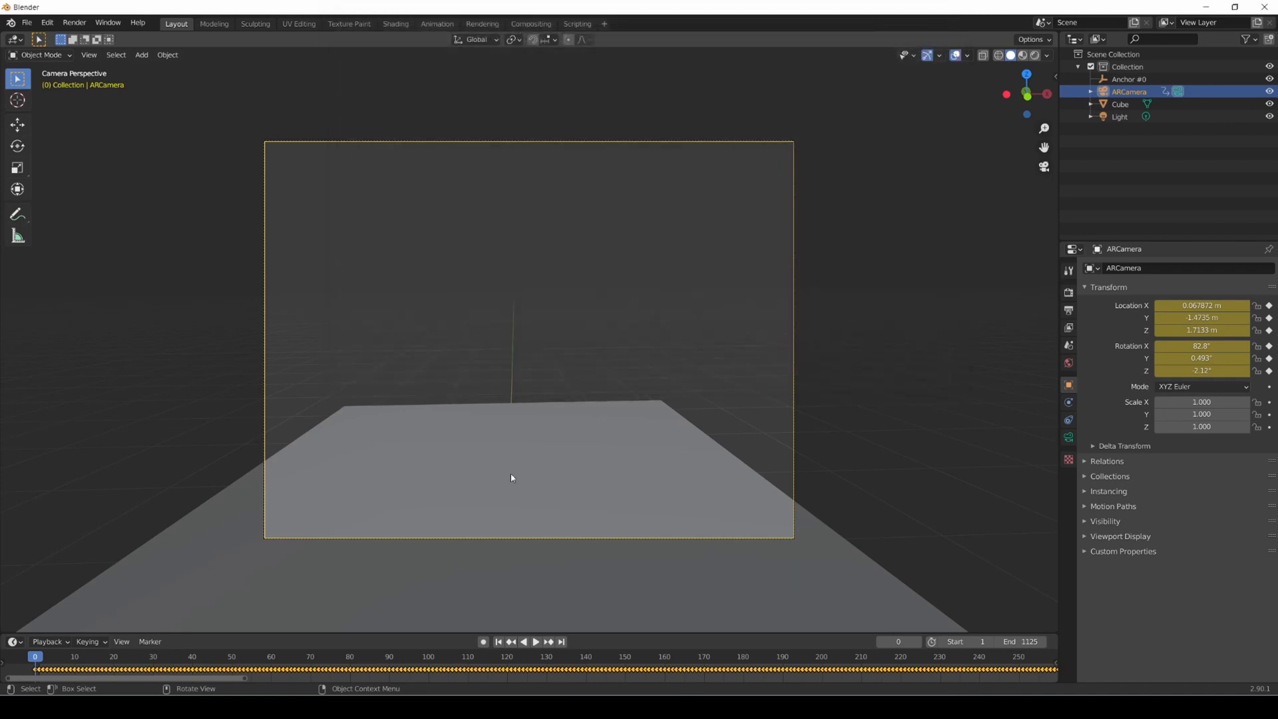
- Switch to the Trainyard project in Unreal Engine and place a Cine Camera Actor beside the tracks near the blue train
mouse_move(201, 706)
left_click(202, 655)
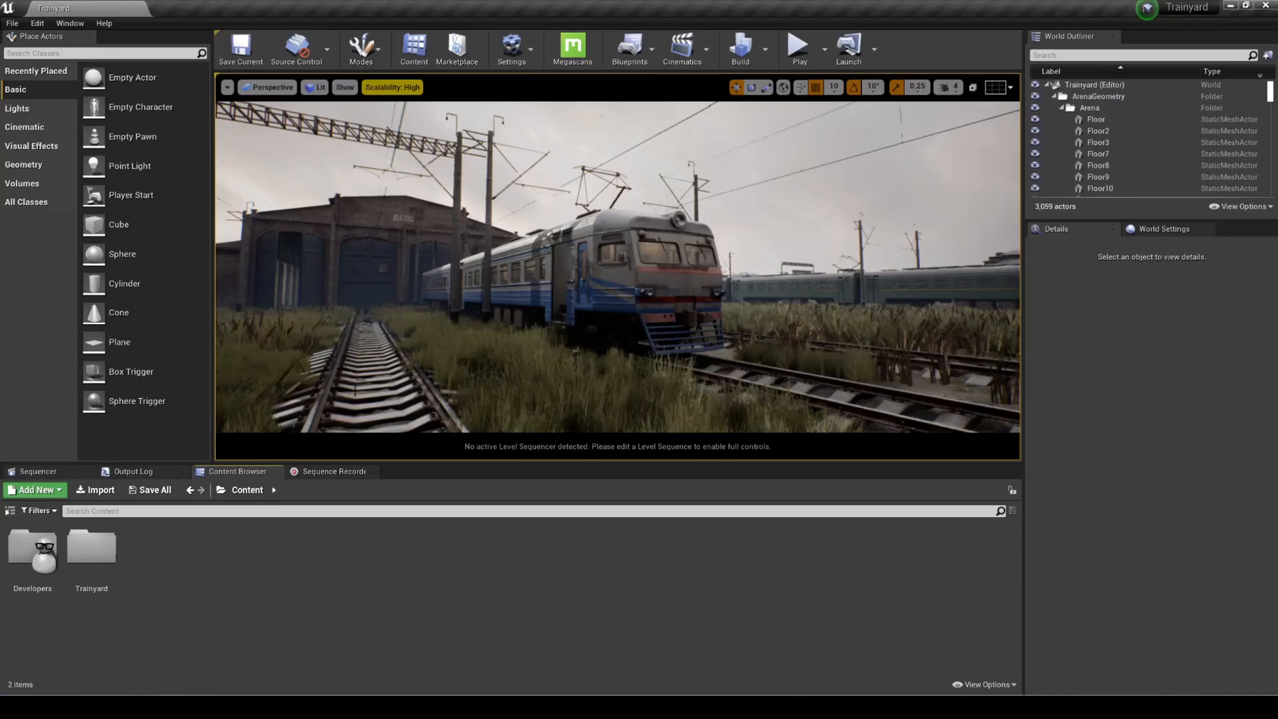
right_click_drag(617, 266, 545, 254)
right_click_drag(619, 311, 546, 307)
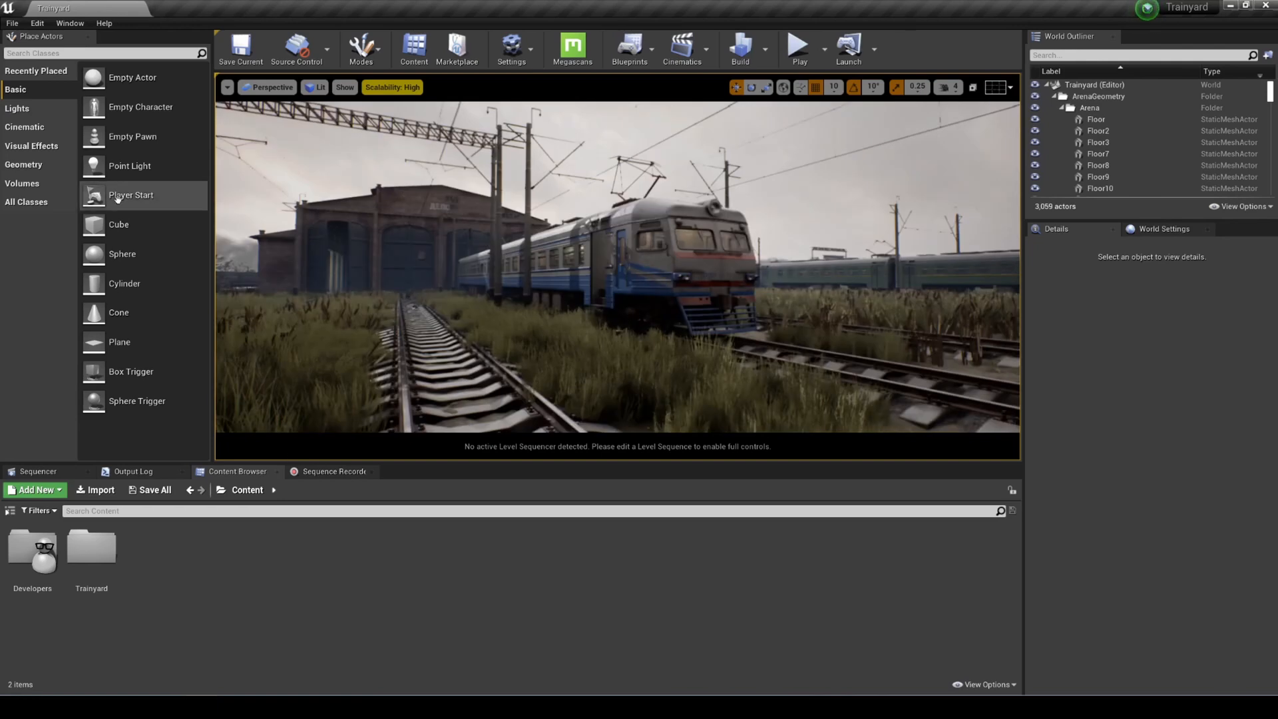
left_click(51, 53)
type("cam")
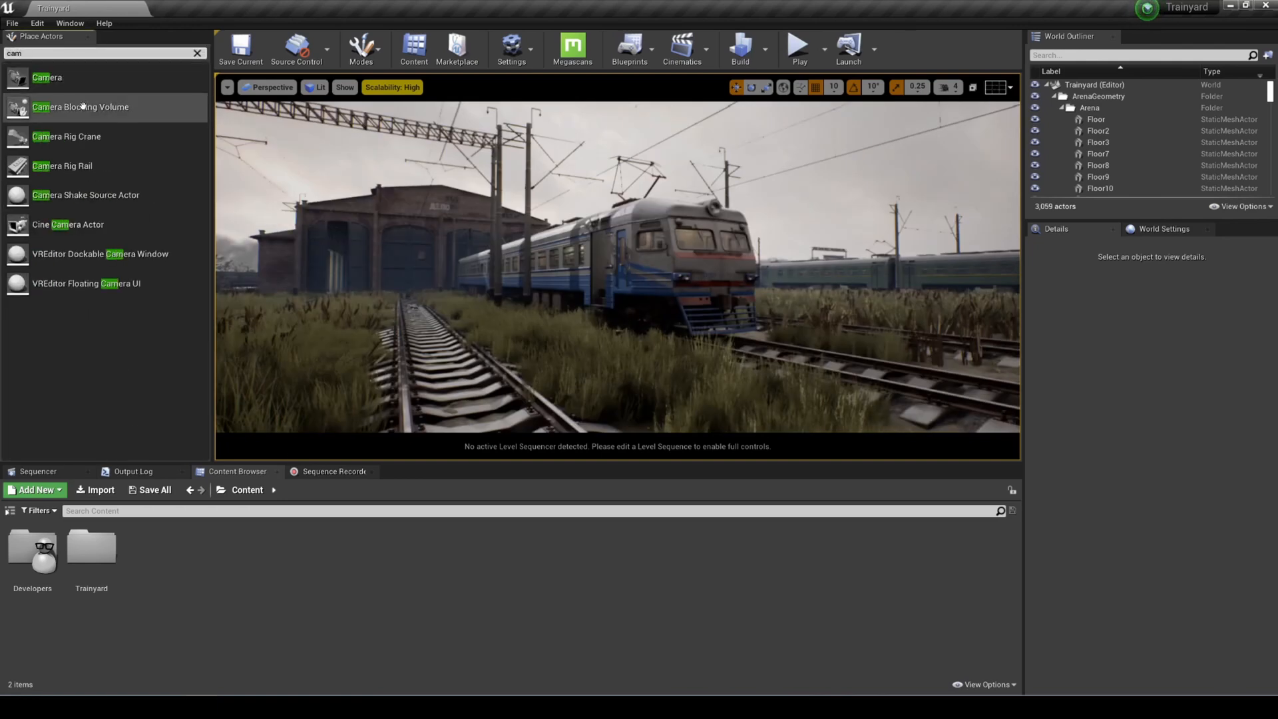
left_click_drag(66, 224, 649, 285)
mouse_move(661, 313)
right_mouse_down()
mouse_move(865, 313)
mouse_move(662, 318)
right_mouse_up()
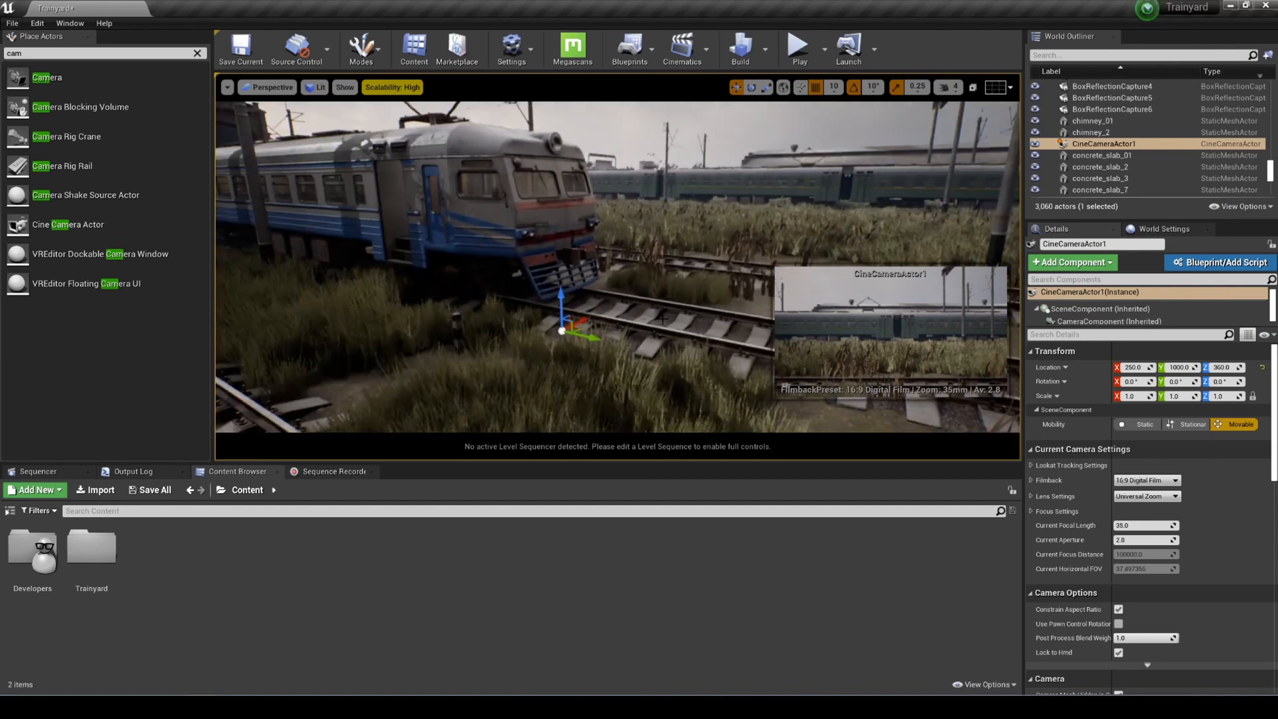
- Add a level sequence saved as NewLevelSequence and pilot the viewport through the cine camera
left_click(682, 48)
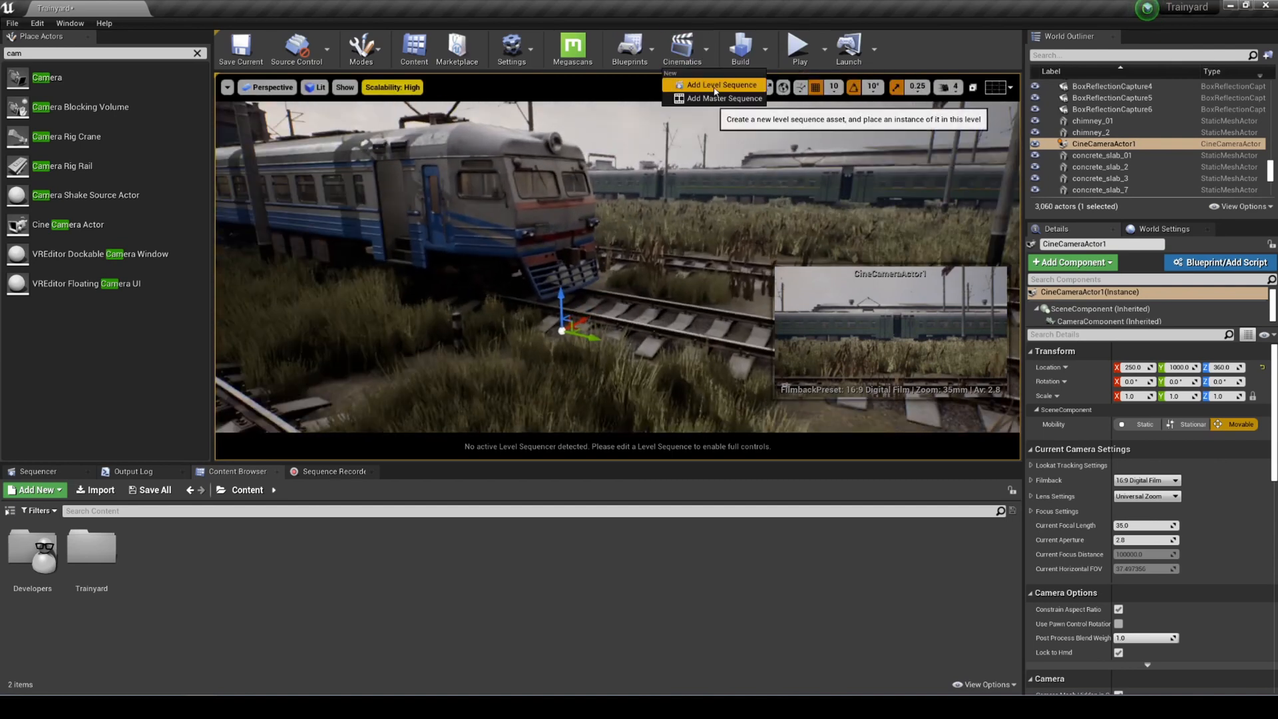
left_click(714, 85)
left_click(940, 549)
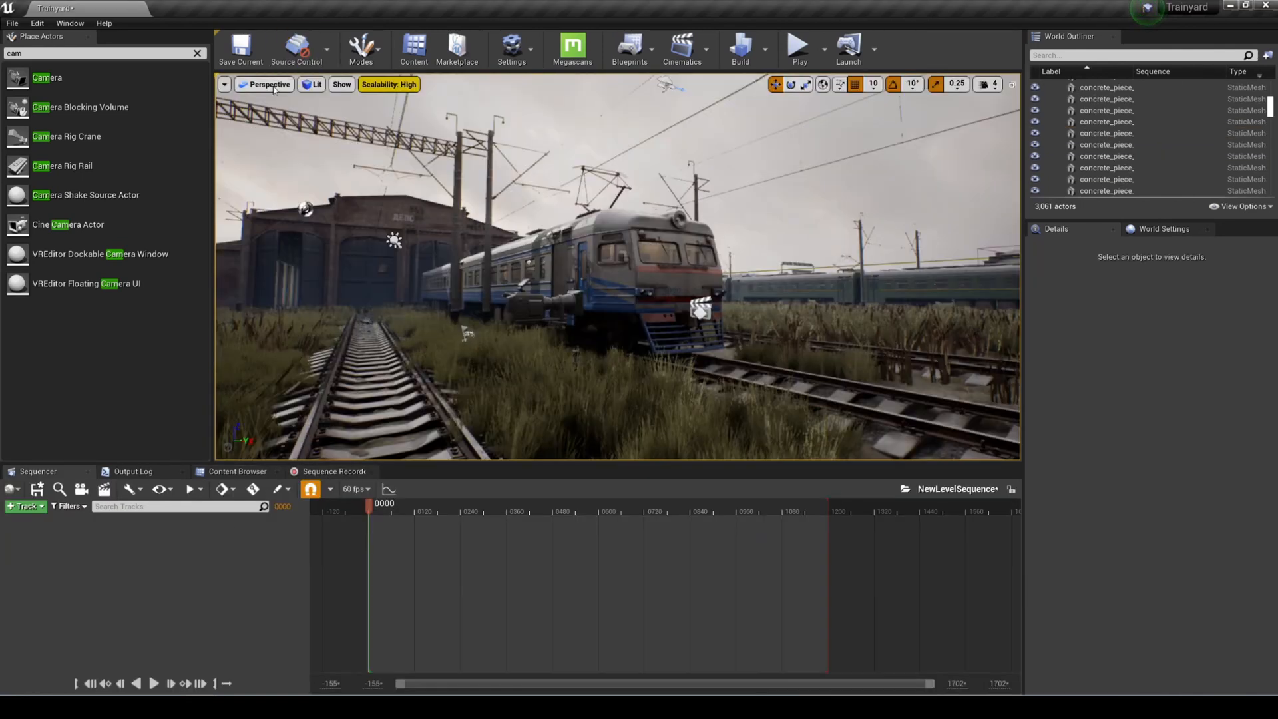
left_click(278, 84)
left_click(289, 222)
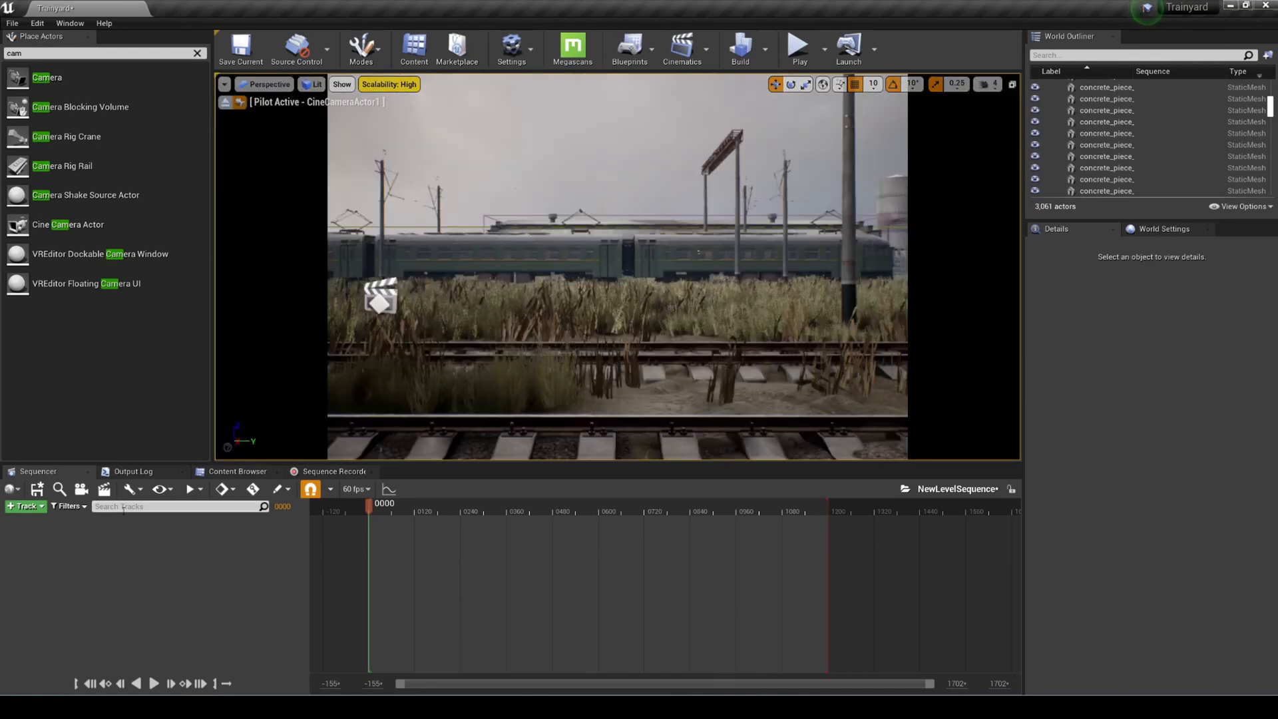
- Find the cine camera among the level's actors with the search term "cam" and add it to the level sequence
left_click(1135, 52)
type("cam")
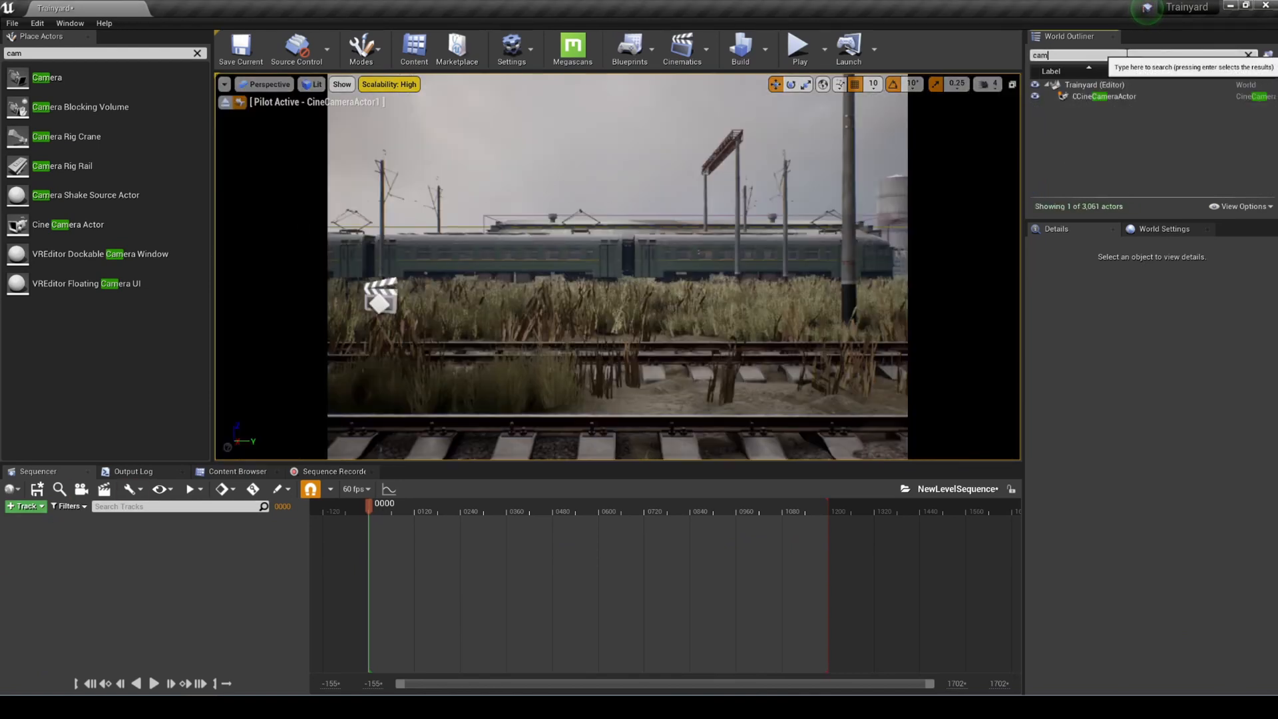
left_click(1110, 97)
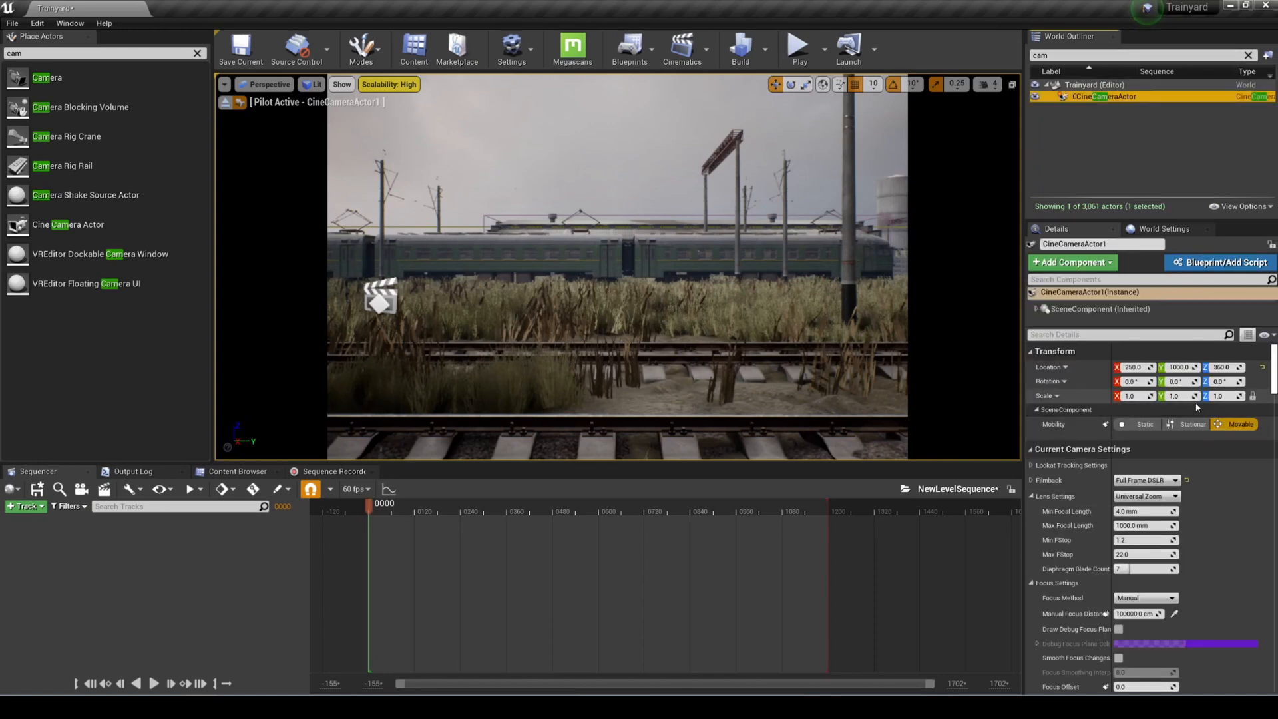
left_click(25, 506)
mouse_move(119, 322)
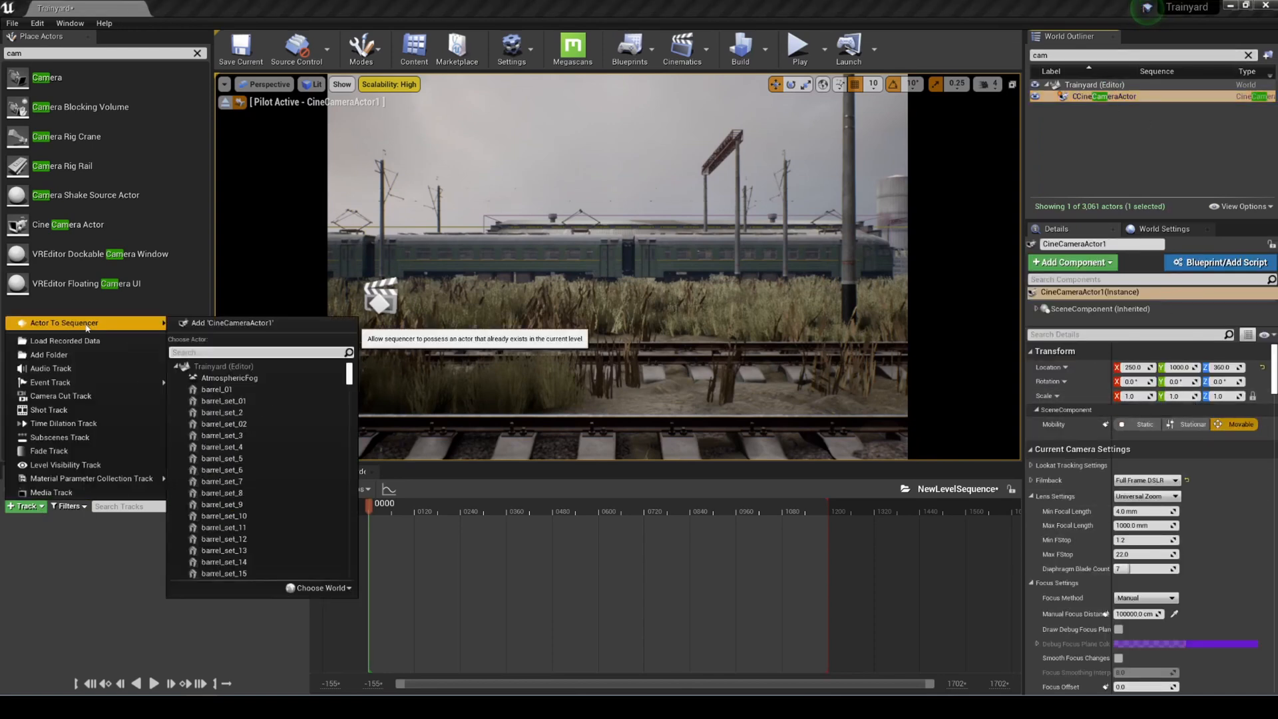
left_click(208, 323)
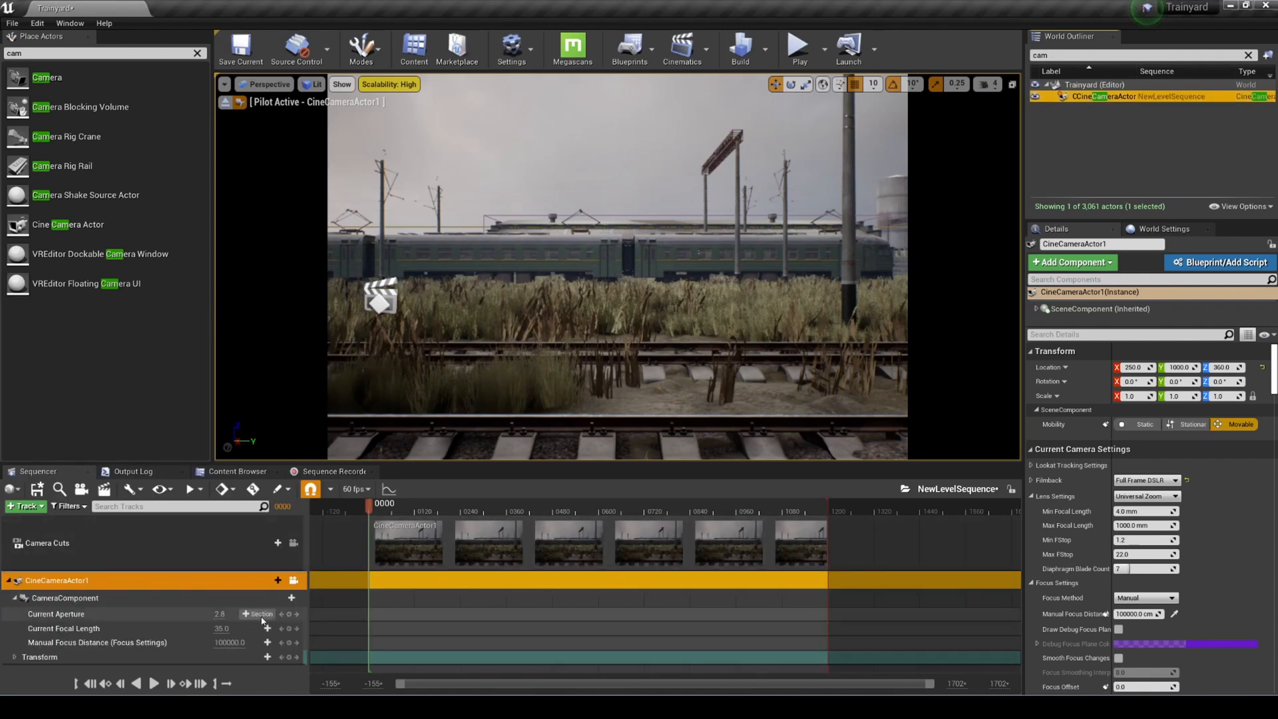
- Import camera.fbx from the CAMTRAC folder onto the cine camera's CameraComponent in the level sequence, with Reduce Keys disabled
left_click(82, 599)
right_click(80, 598)
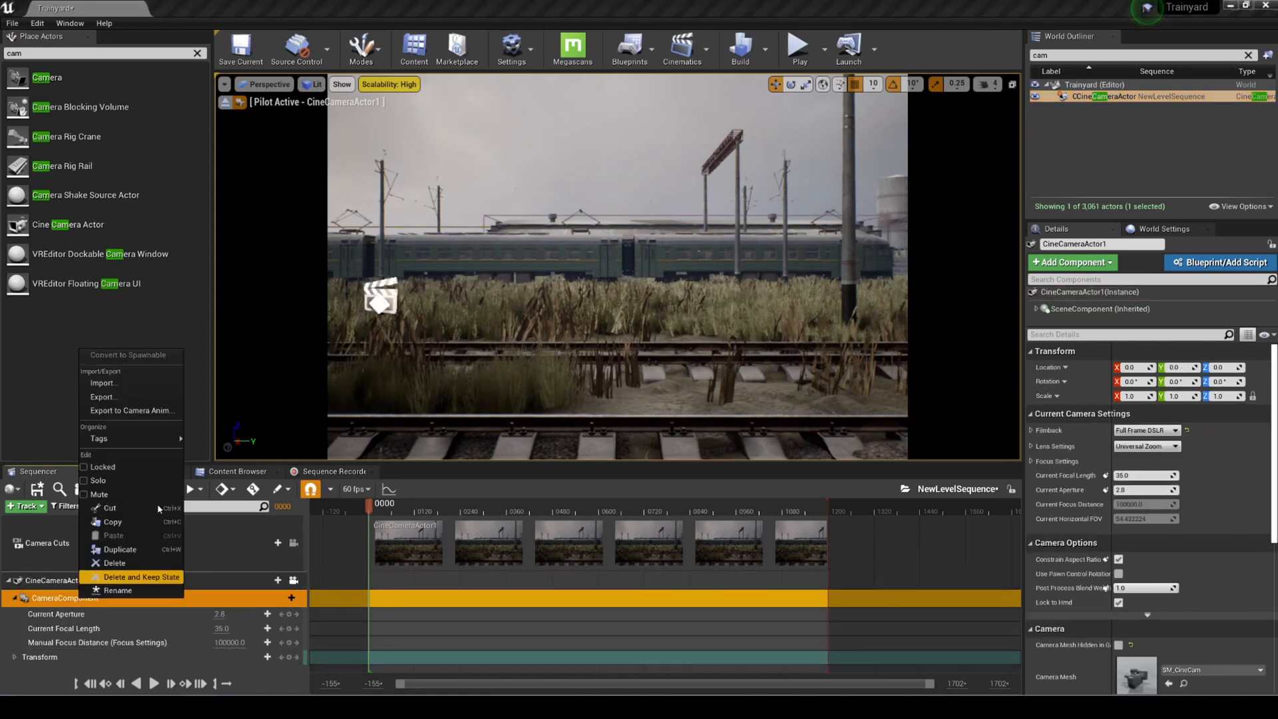
left_click(102, 382)
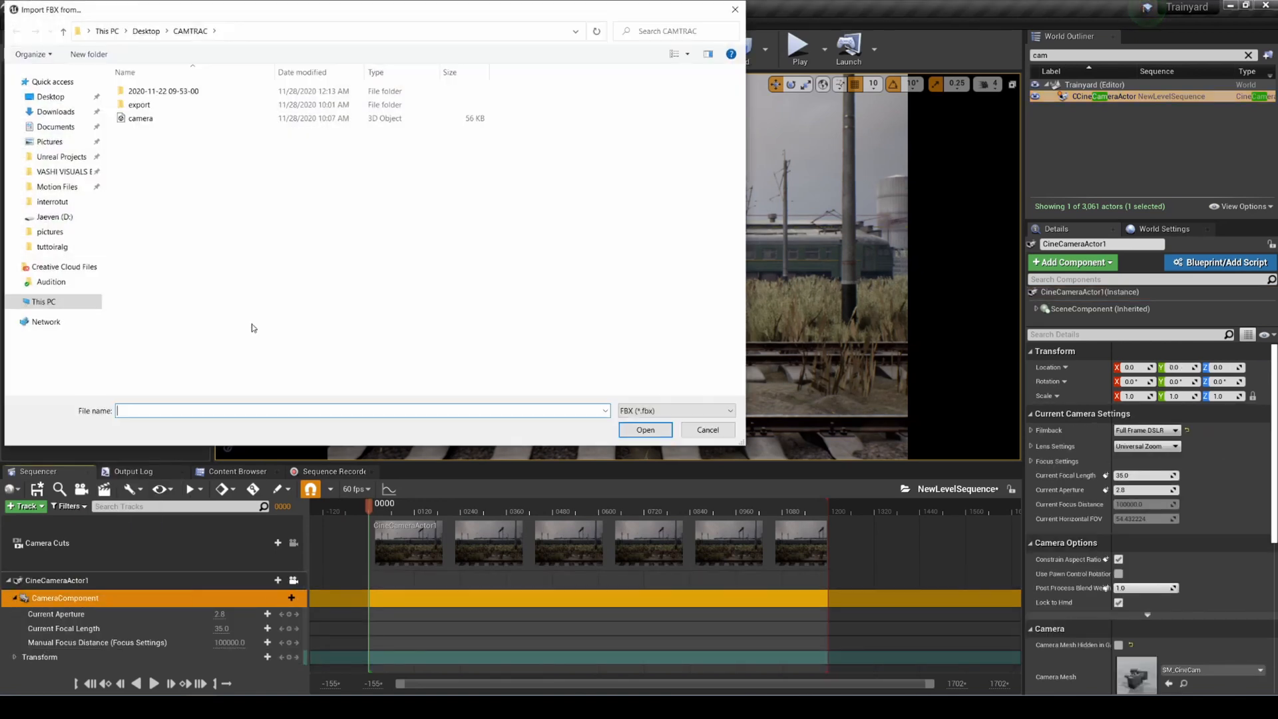
double_click(156, 119)
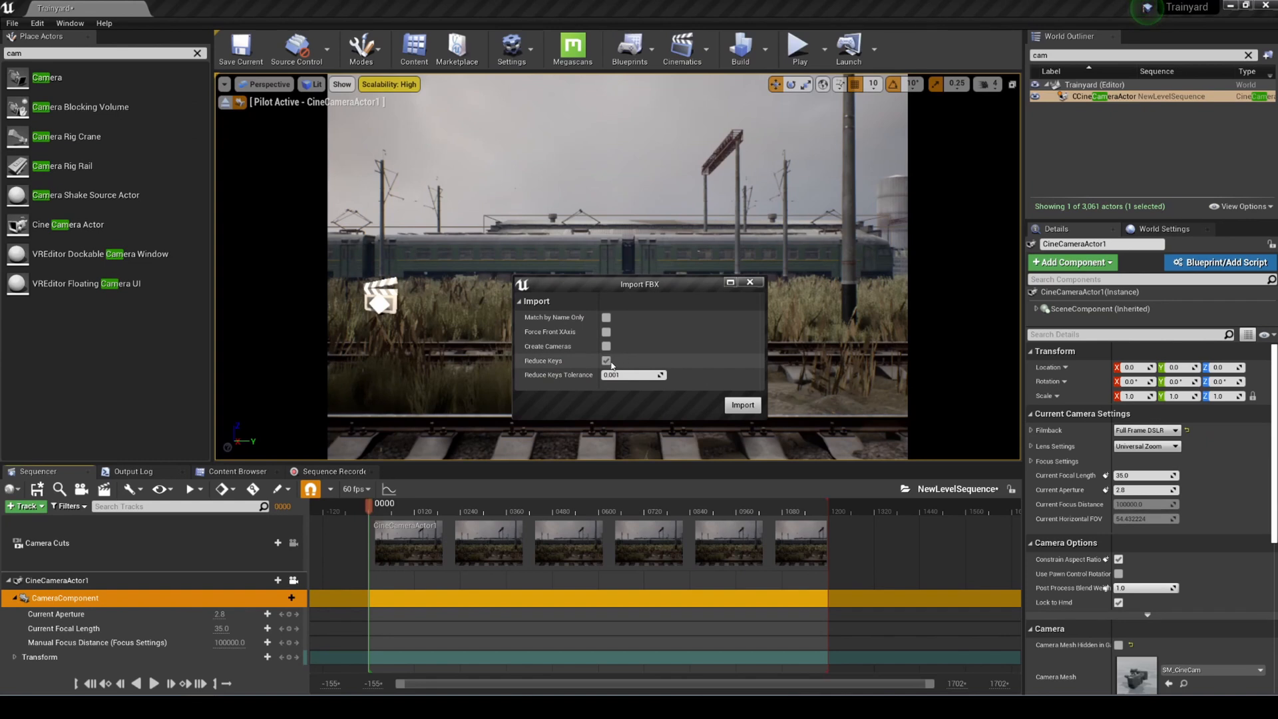
left_click(606, 360)
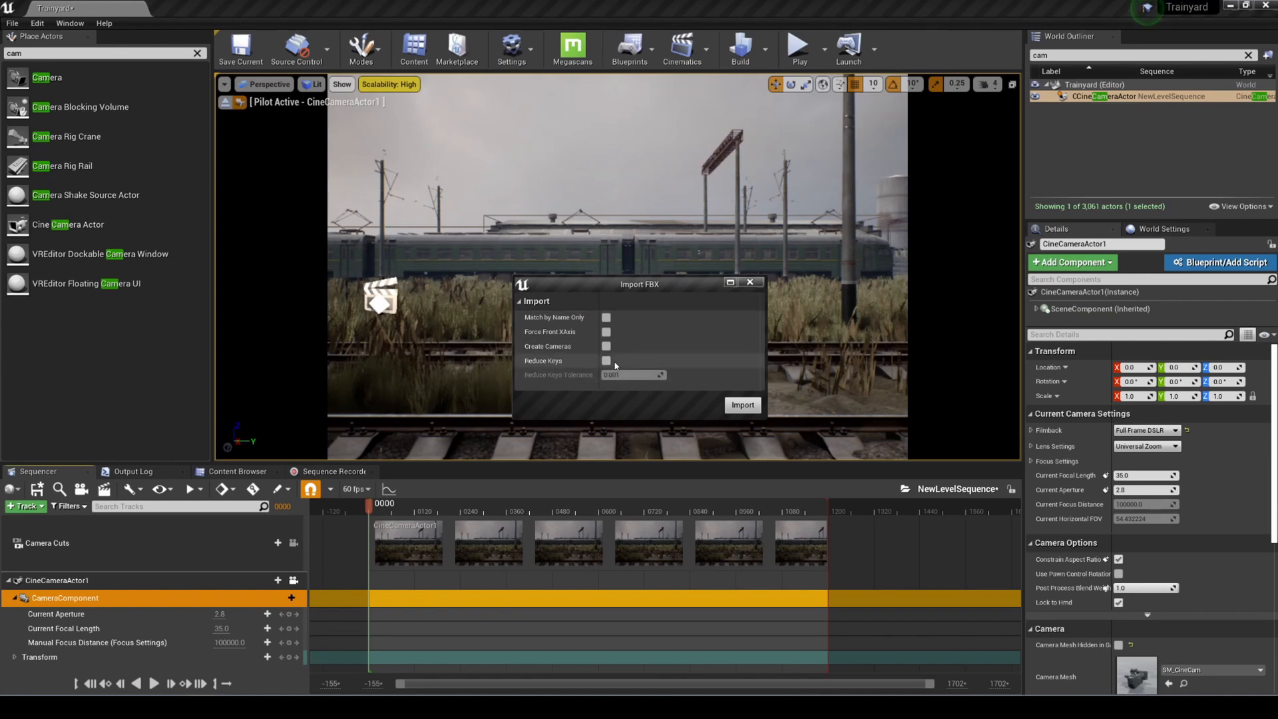
left_click(742, 405)
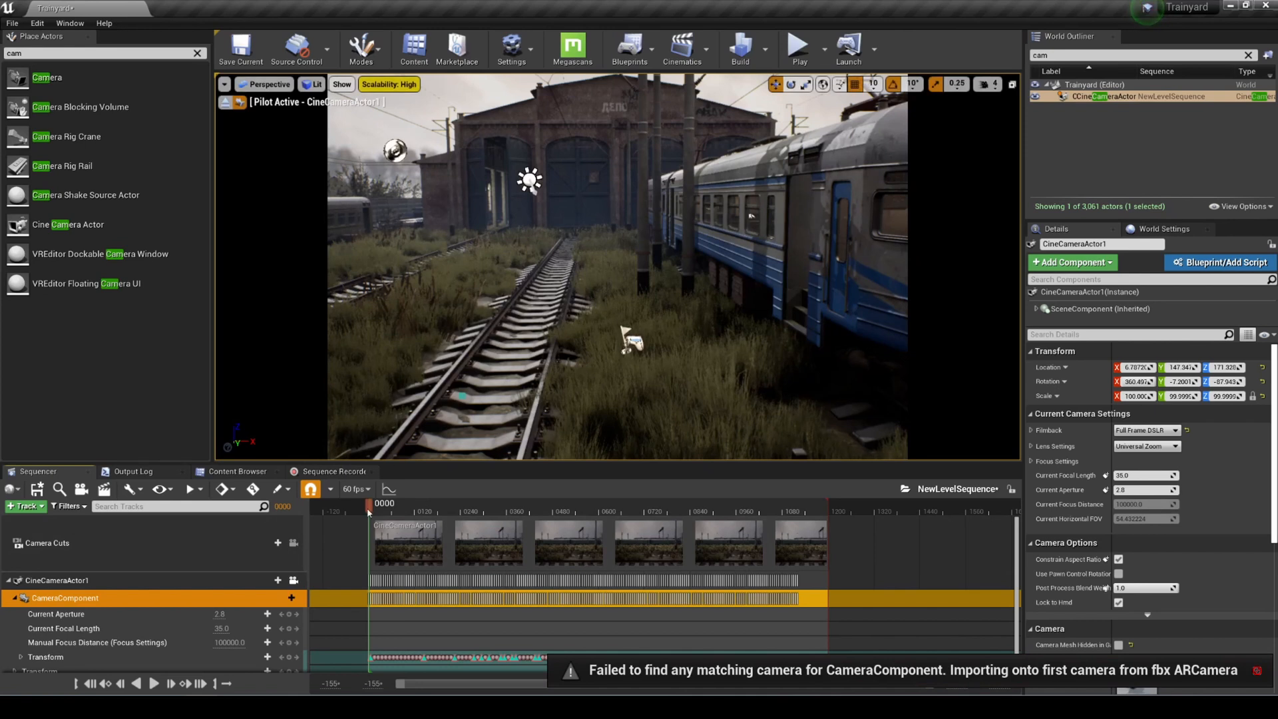
mouse_move(368, 509)
left_mouse_down()
mouse_move(722, 541)
mouse_move(370, 528)
left_mouse_up()
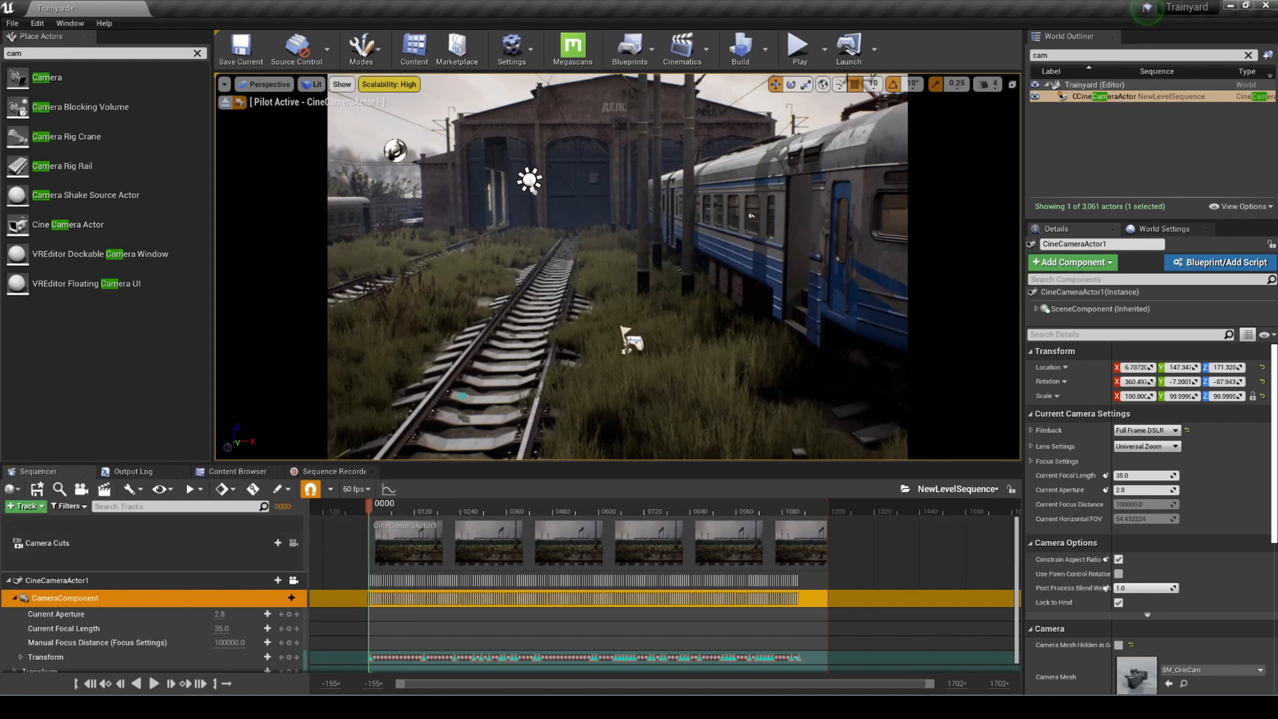
- Leave the piloted camera view by changing the viewport type to Cinematic Viewport
left_click(401, 312)
left_click(401, 311)
left_click(269, 84)
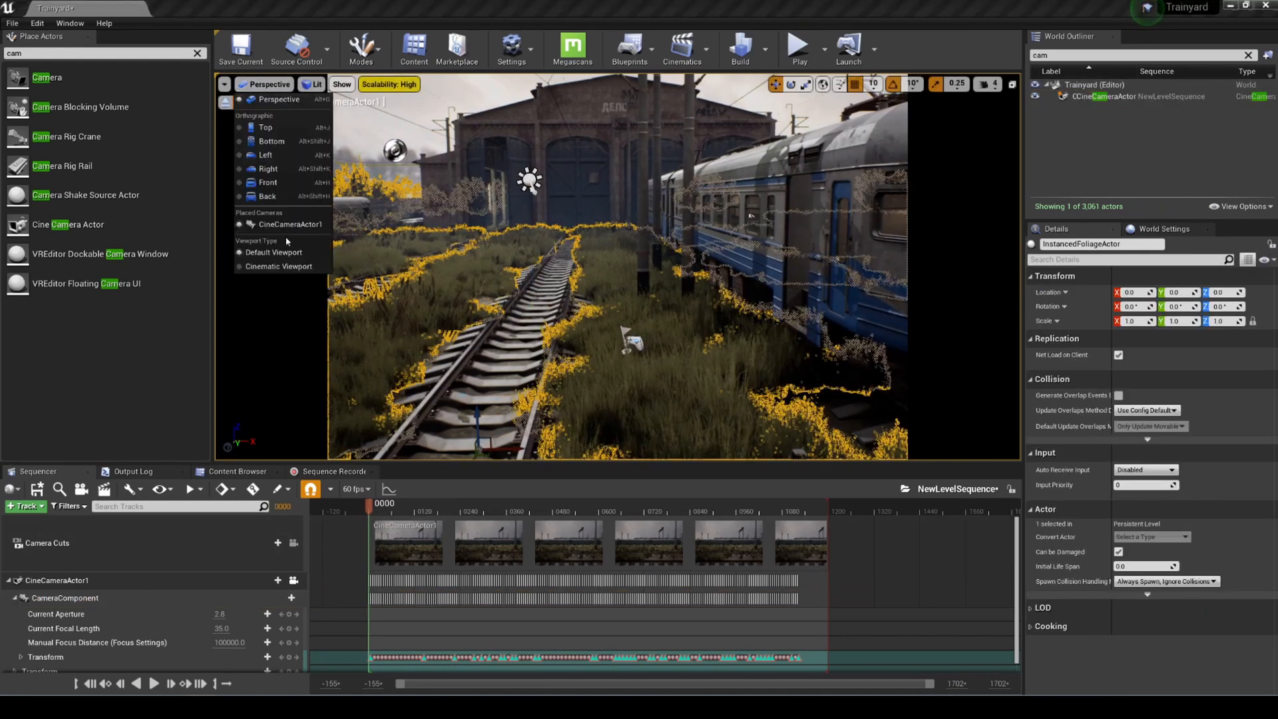
left_click(277, 267)
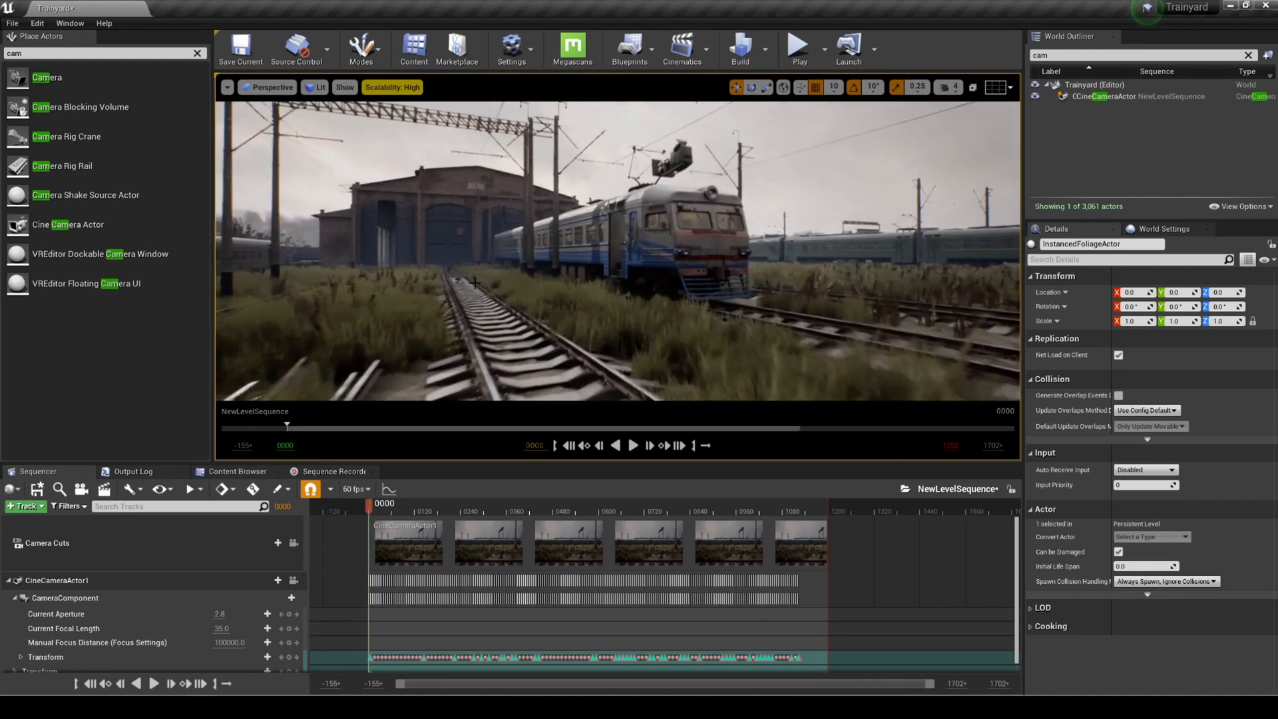
- Lower the cine camera beside the blue train along Z to a height of about 350
right_click_drag(617, 251, 599, 299)
left_click(553, 280)
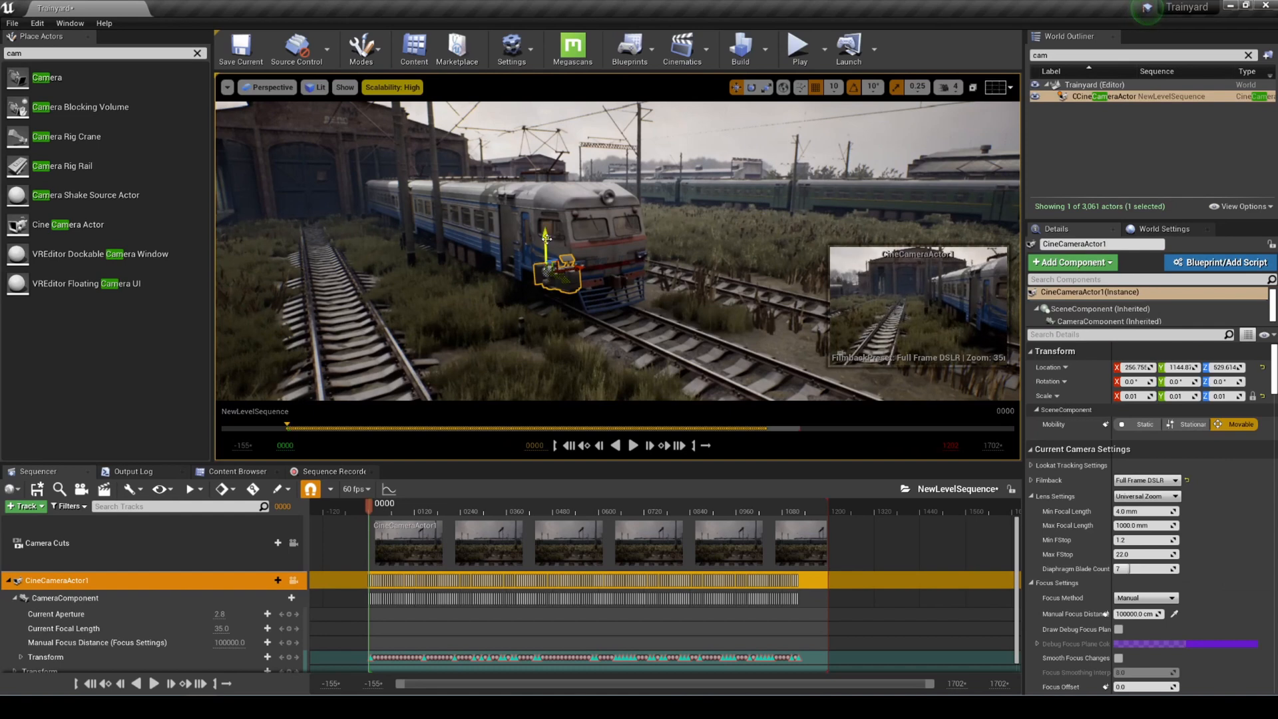
left_click_drag(545, 238, 548, 345)
mouse_move(369, 505)
left_mouse_down()
mouse_move(459, 506)
mouse_move(370, 506)
left_mouse_up()
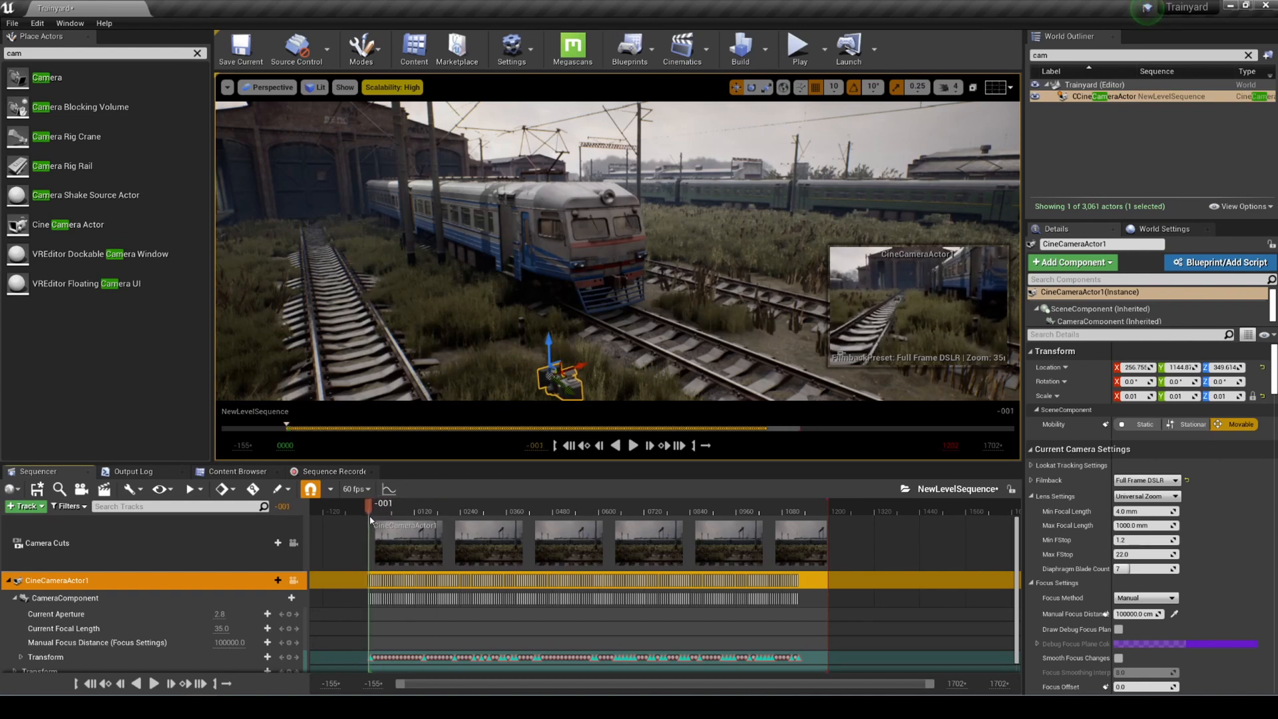
left_click(424, 337)
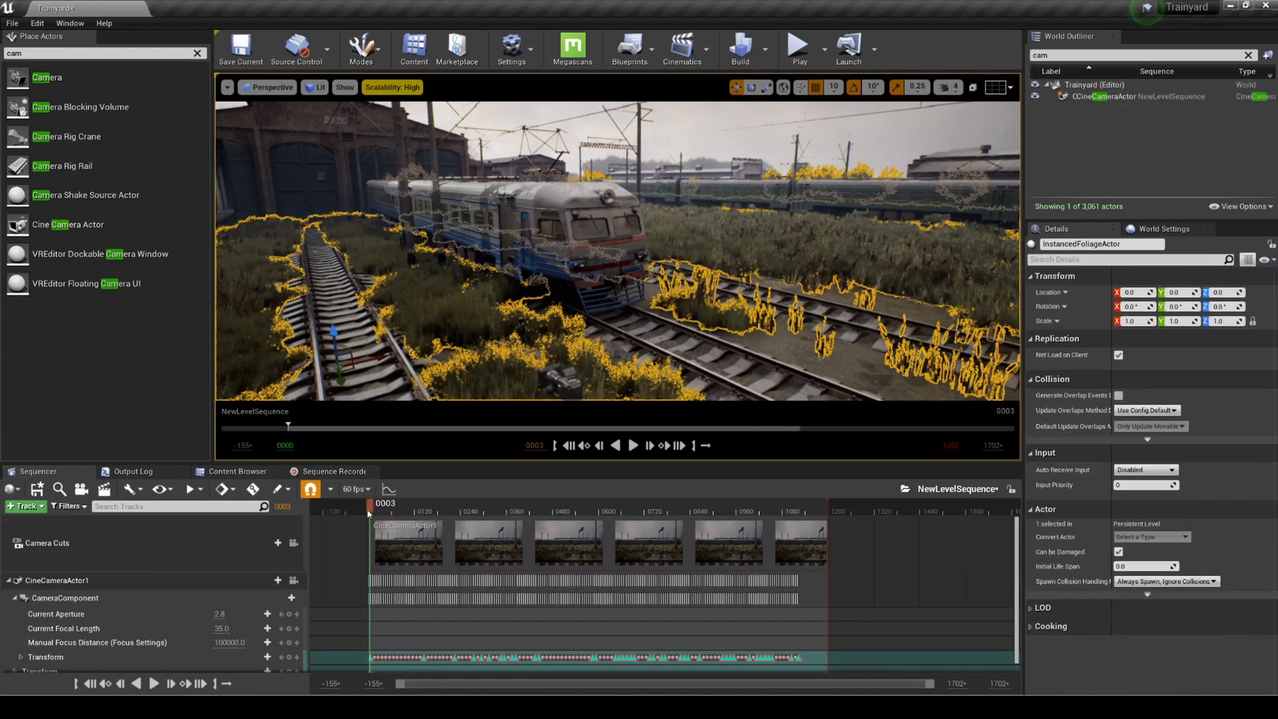
left_click_drag(370, 507, 370, 511)
- Rotate the cine camera about 90° around the Z axis at the start of the sequence
left_click(579, 385)
key("e")
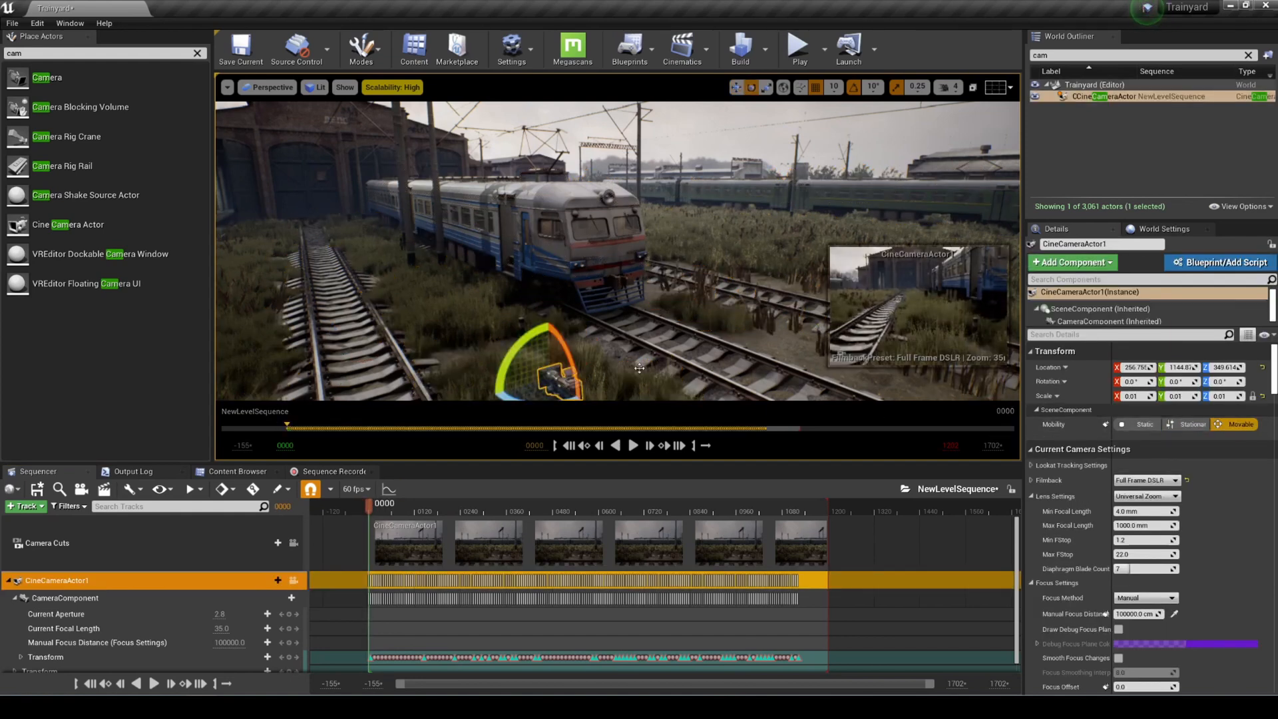
right_click_drag(625, 376, 646, 399)
left_click_drag(555, 379, 597, 358)
right_click_drag(597, 357, 597, 291)
left_click_drag(597, 291, 632, 299)
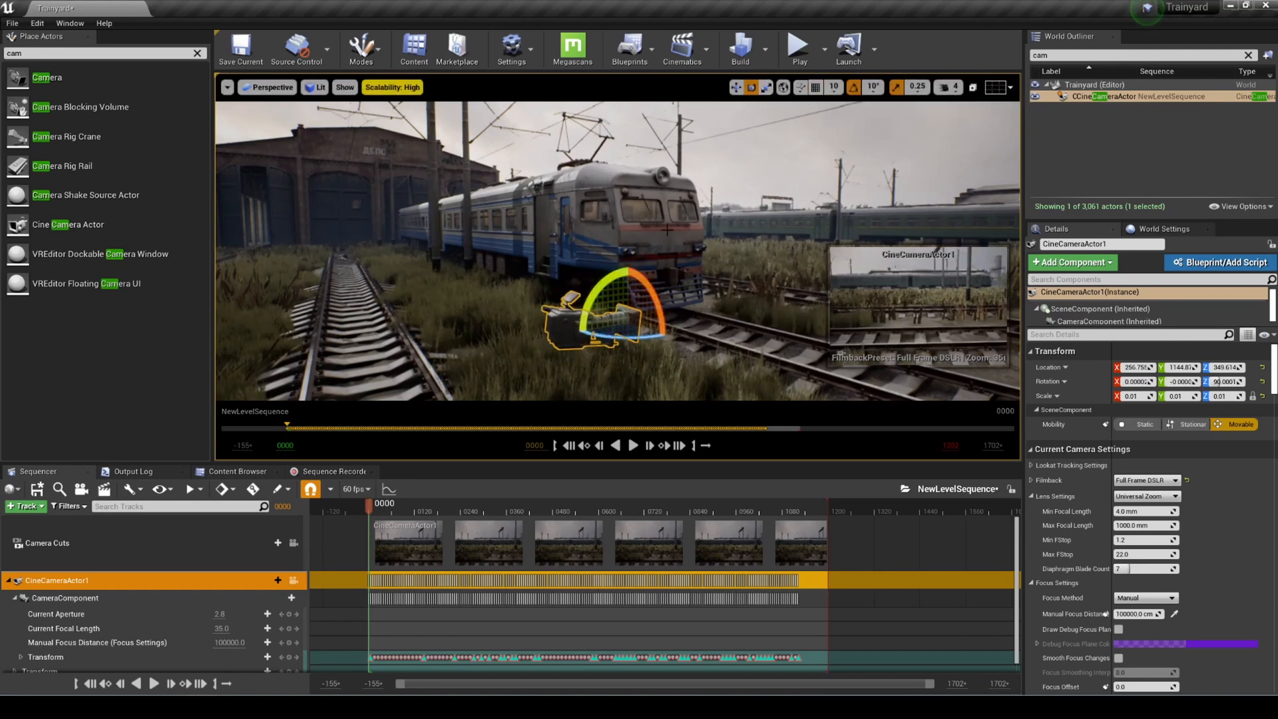
- Tilt the cine camera to an X rotation of about 11°
left_click_drag(667, 317, 609, 274)
right_click_drag(609, 274, 566, 279)
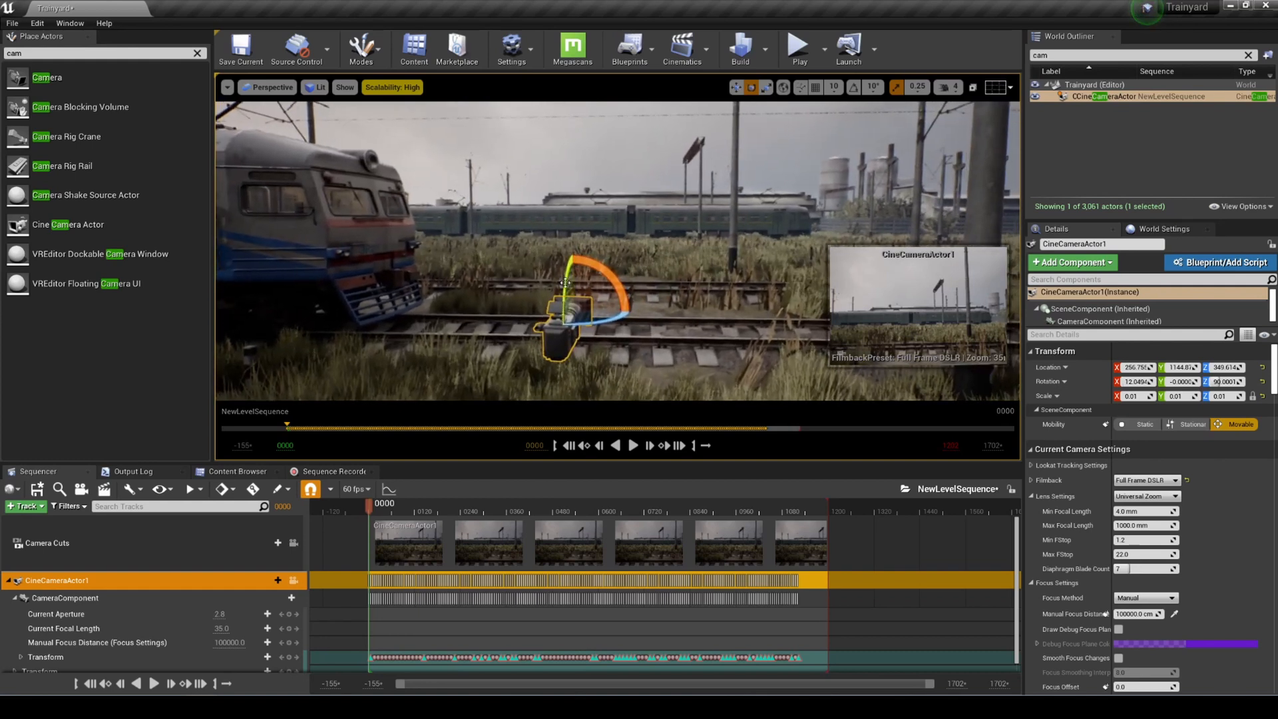
mouse_move(567, 279)
left_mouse_down()
mouse_move(569, 299)
mouse_move(574, 285)
left_mouse_up()
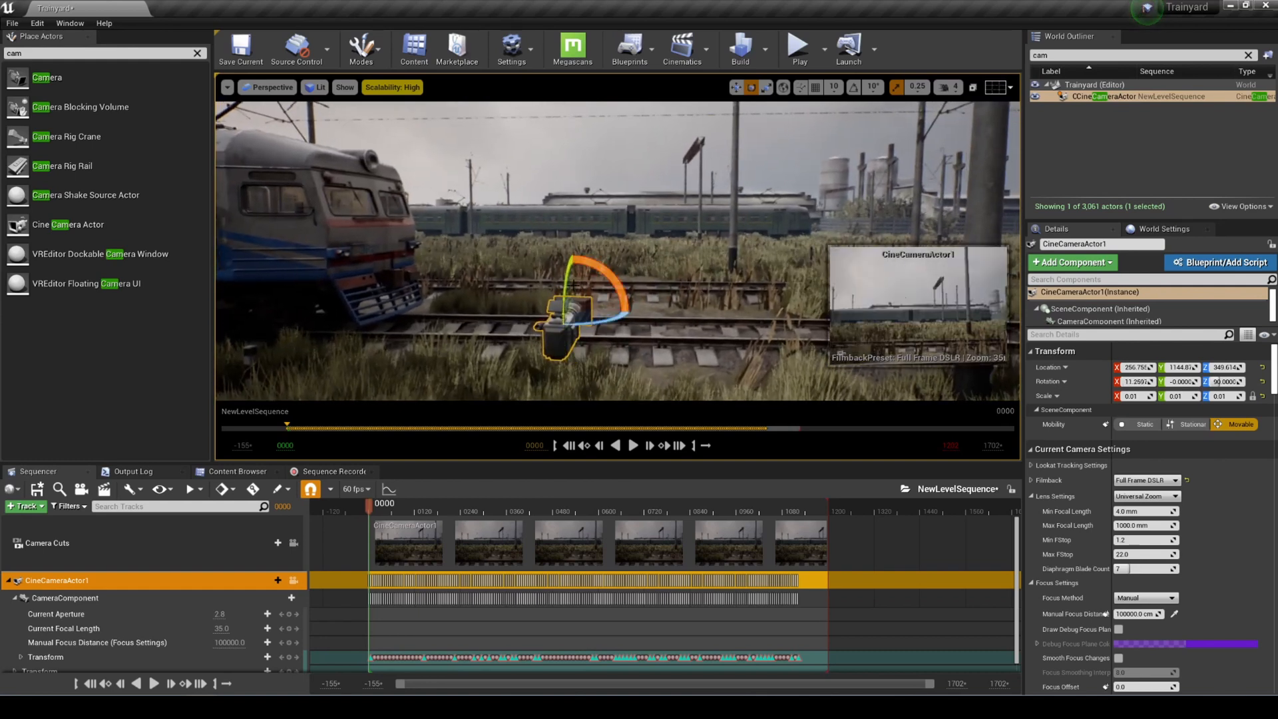
- Look through CineCameraActor1 in the viewport and set the camera's X rotation to 0
left_click(269, 87)
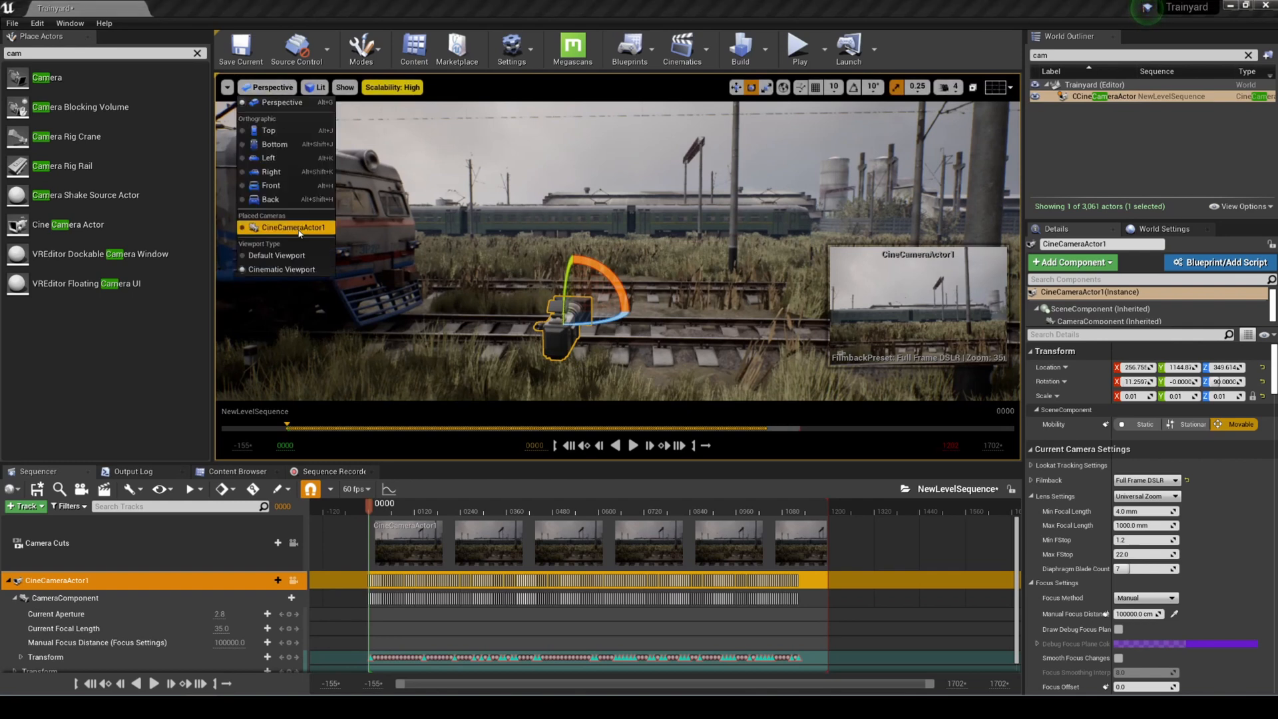
left_click(313, 235)
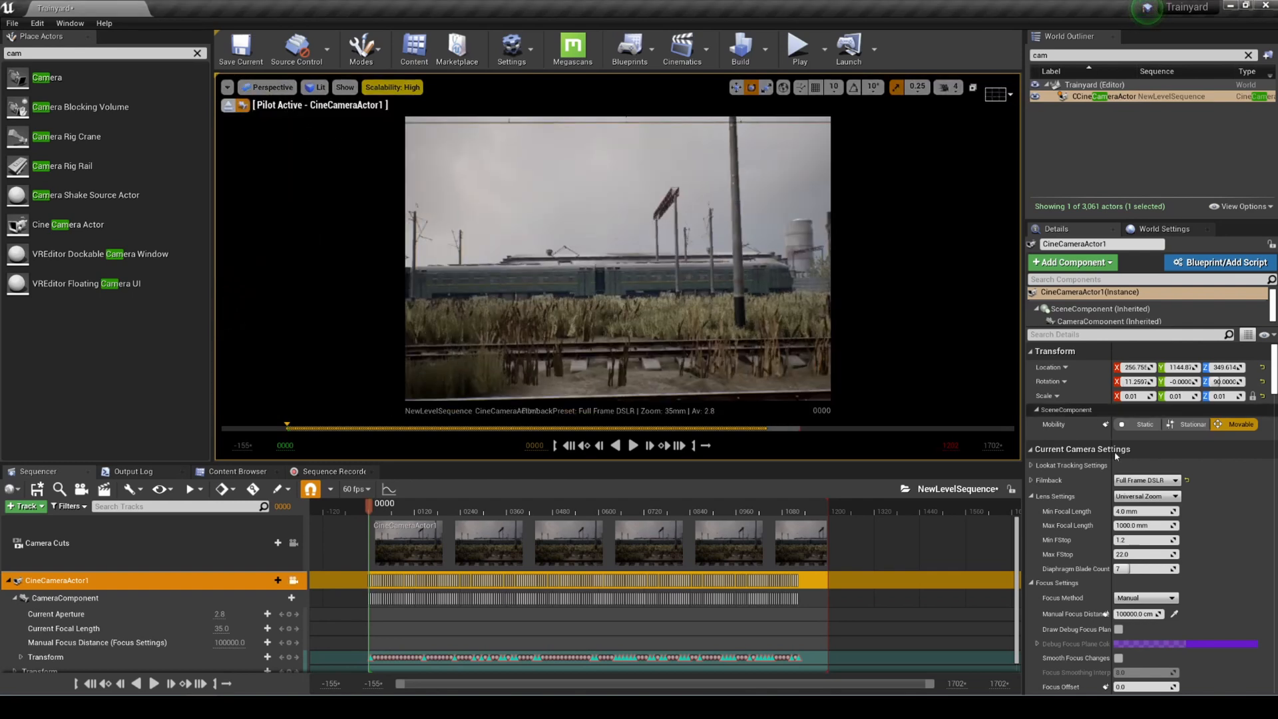
left_click(1149, 382)
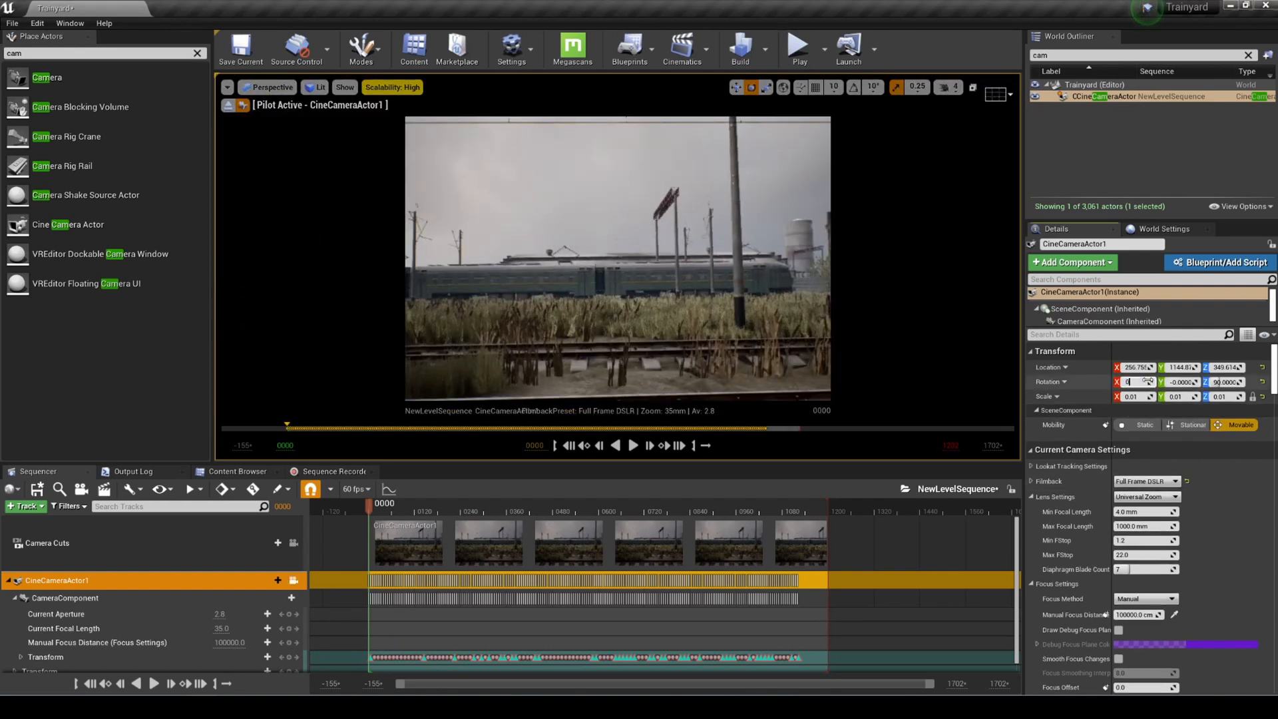
key("Return")
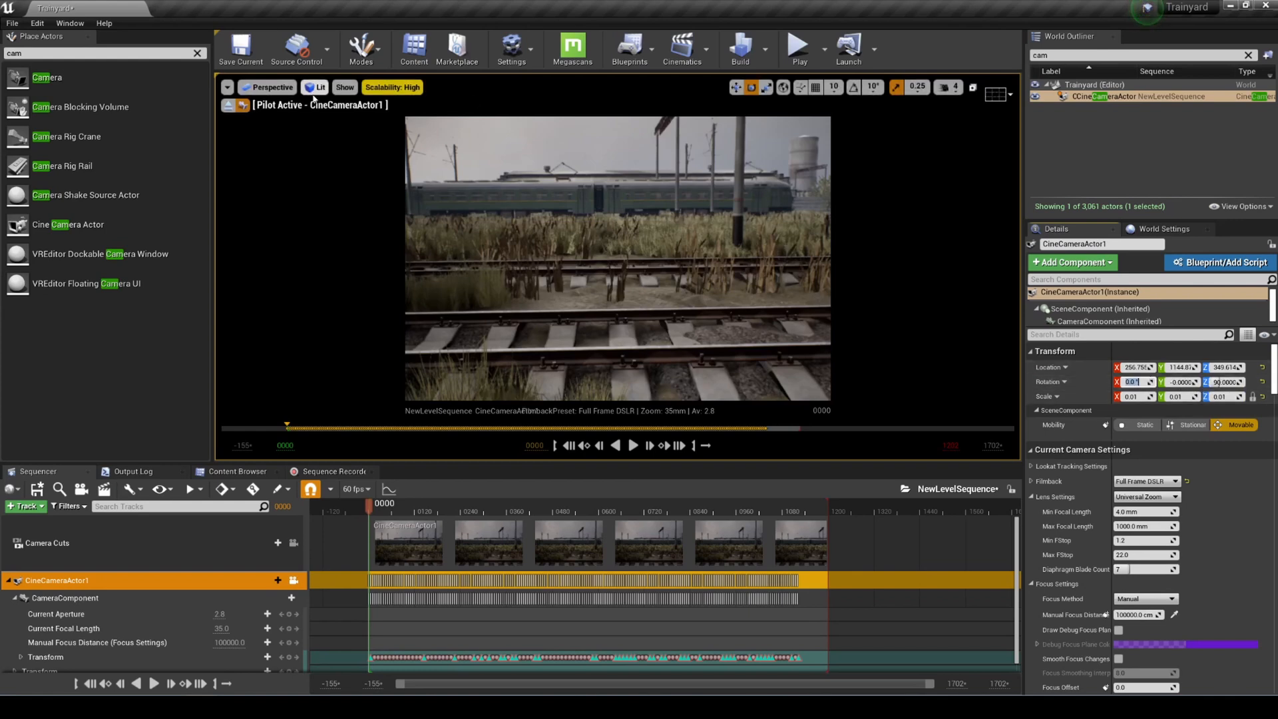
- Return to the default viewport and rotate the cine camera to about 6° in X and 86° in Z
left_click(266, 87)
left_click(280, 256)
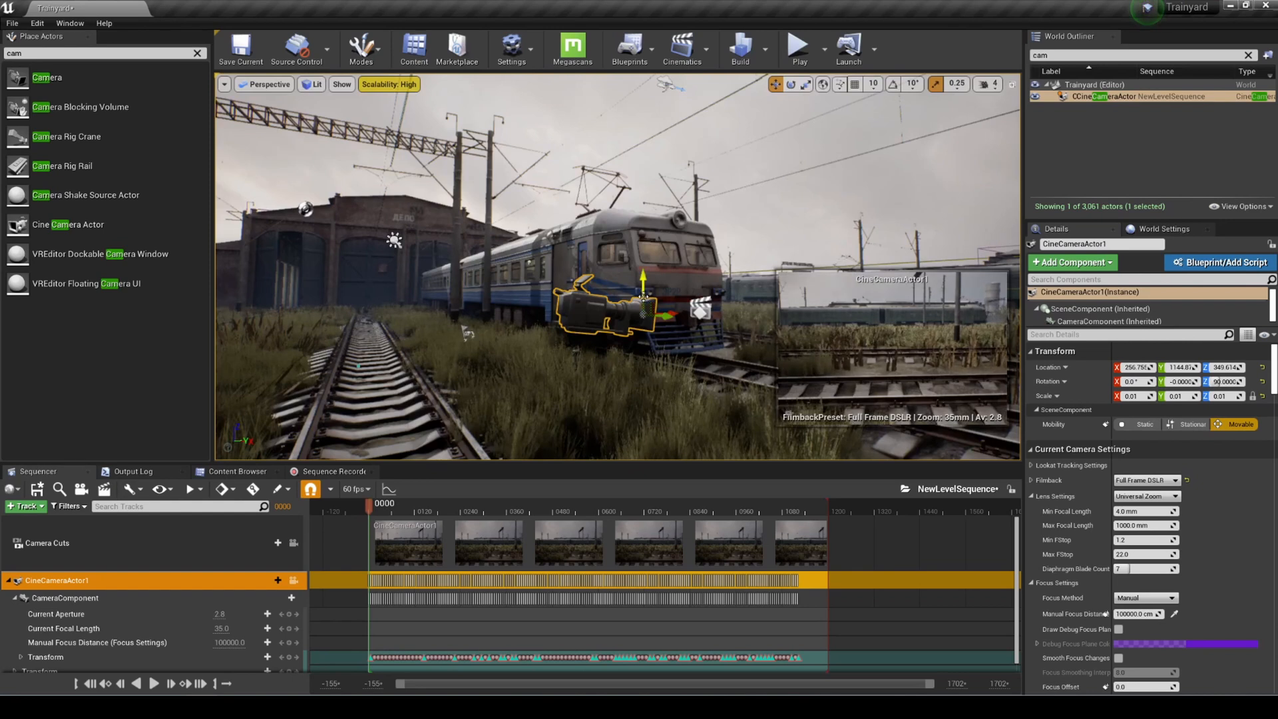
left_click(629, 306)
key("e")
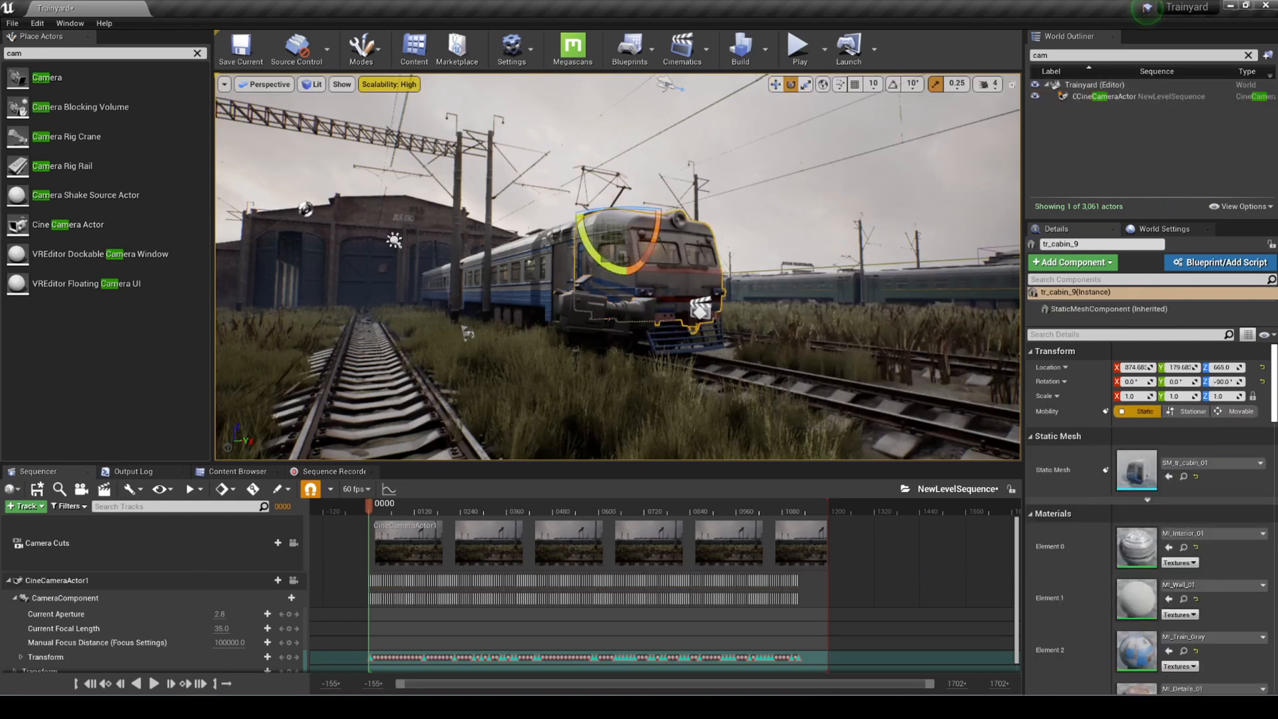
left_click(588, 310)
right_click_drag(588, 310, 412, 311)
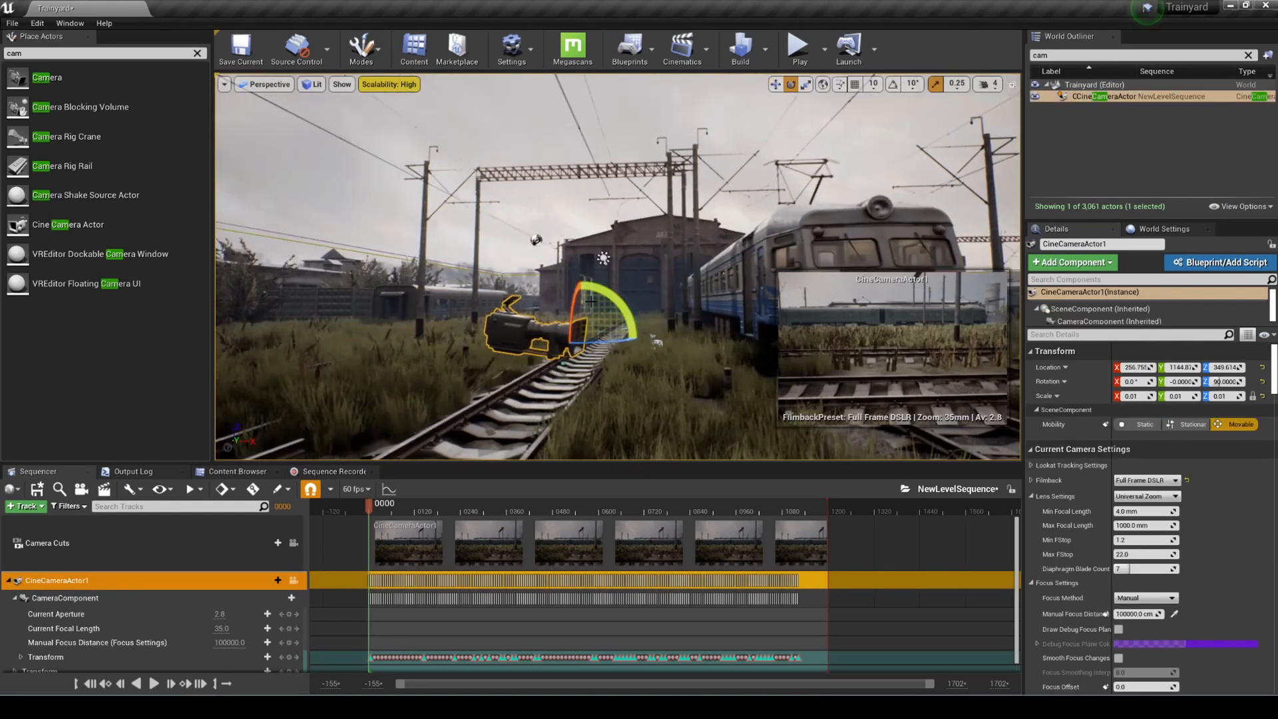
mouse_move(656, 342)
left_mouse_down()
mouse_move(627, 306)
mouse_move(591, 342)
mouse_move(653, 340)
left_mouse_up()
right_click_drag(572, 374, 772, 366)
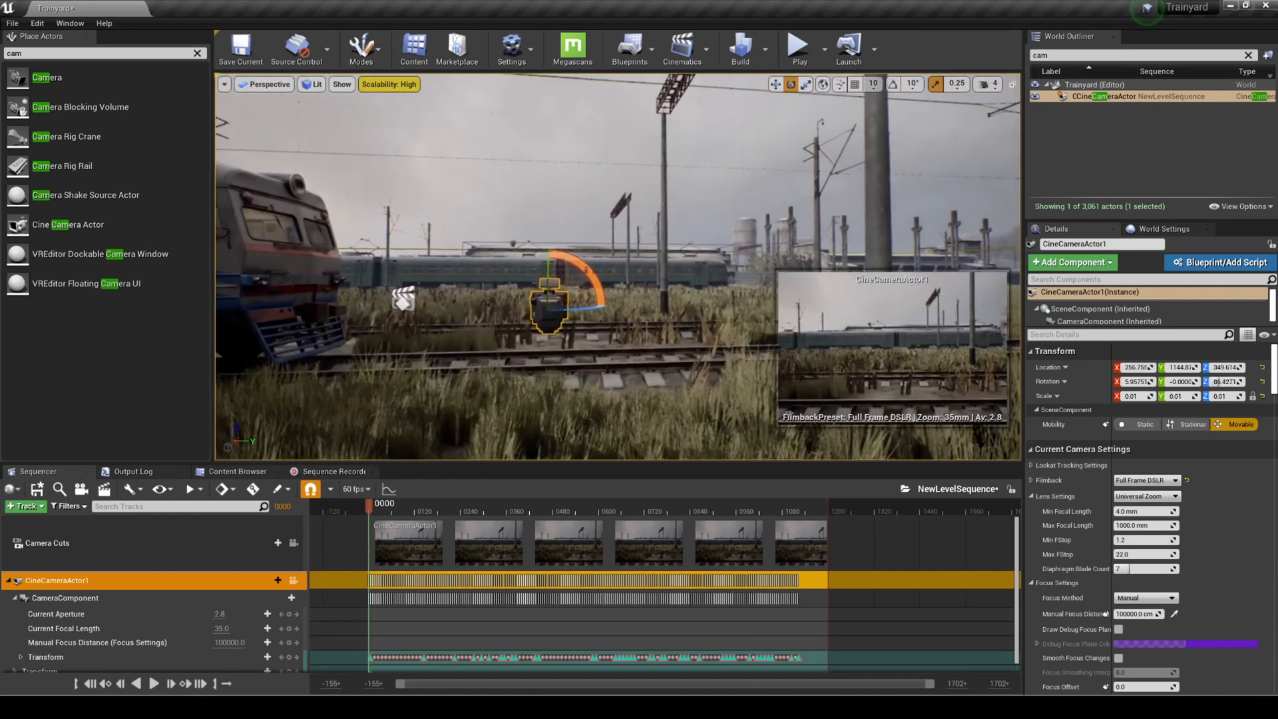
left_click(476, 406)
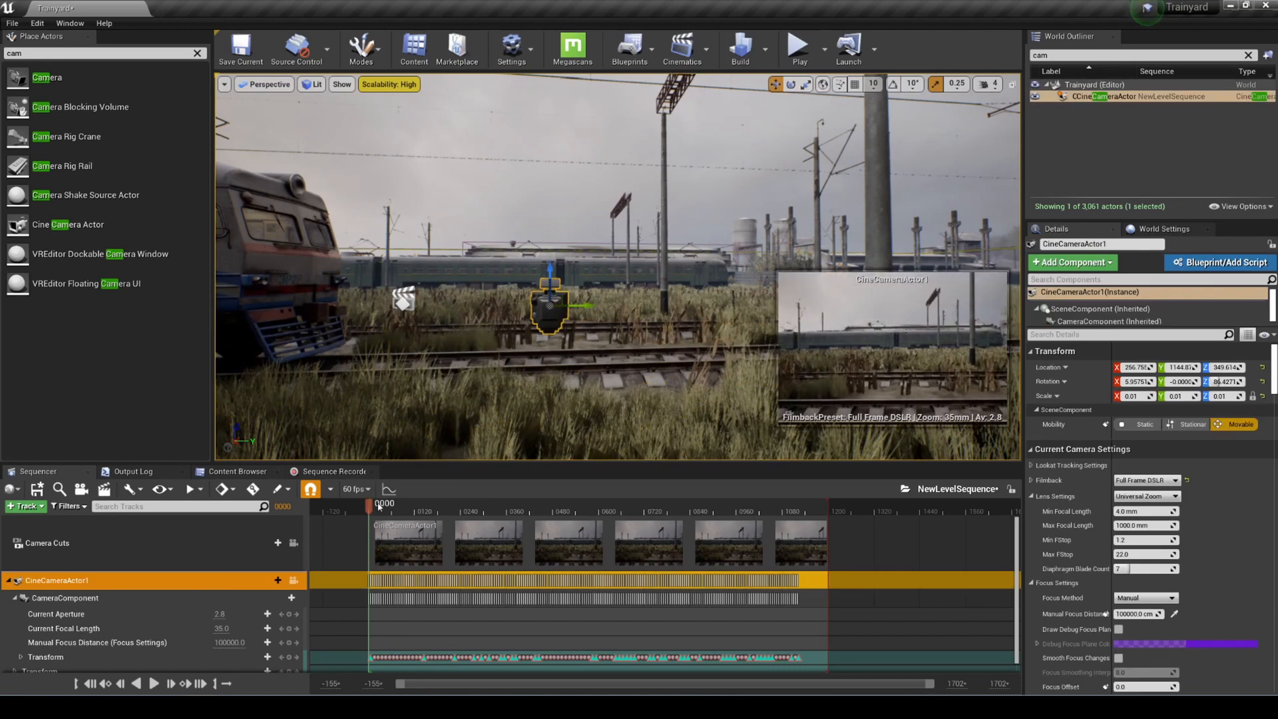
mouse_move(370, 509)
left_mouse_down()
mouse_move(826, 541)
mouse_move(402, 541)
mouse_move(373, 536)
mouse_move(412, 536)
mouse_move(368, 529)
left_mouse_up()
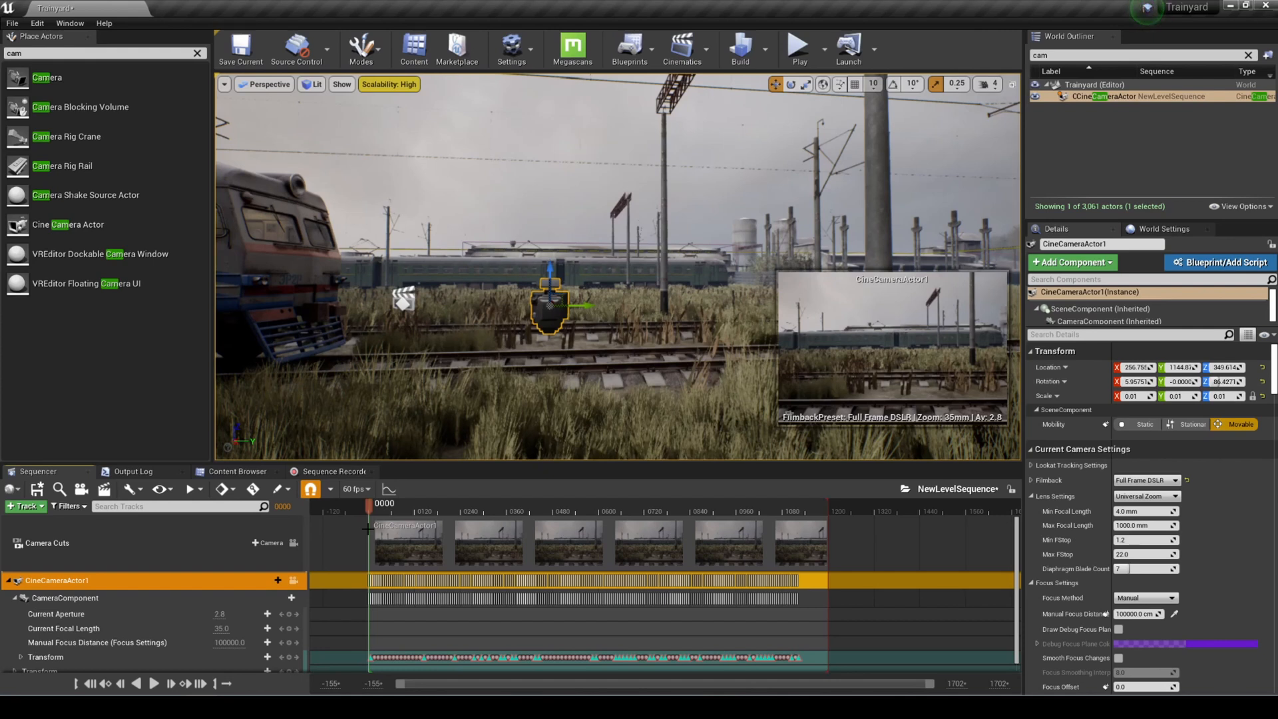
- Open the Movie Render Queue and add NewLevelSequence as a render job
left_click(69, 23)
mouse_move(107, 46)
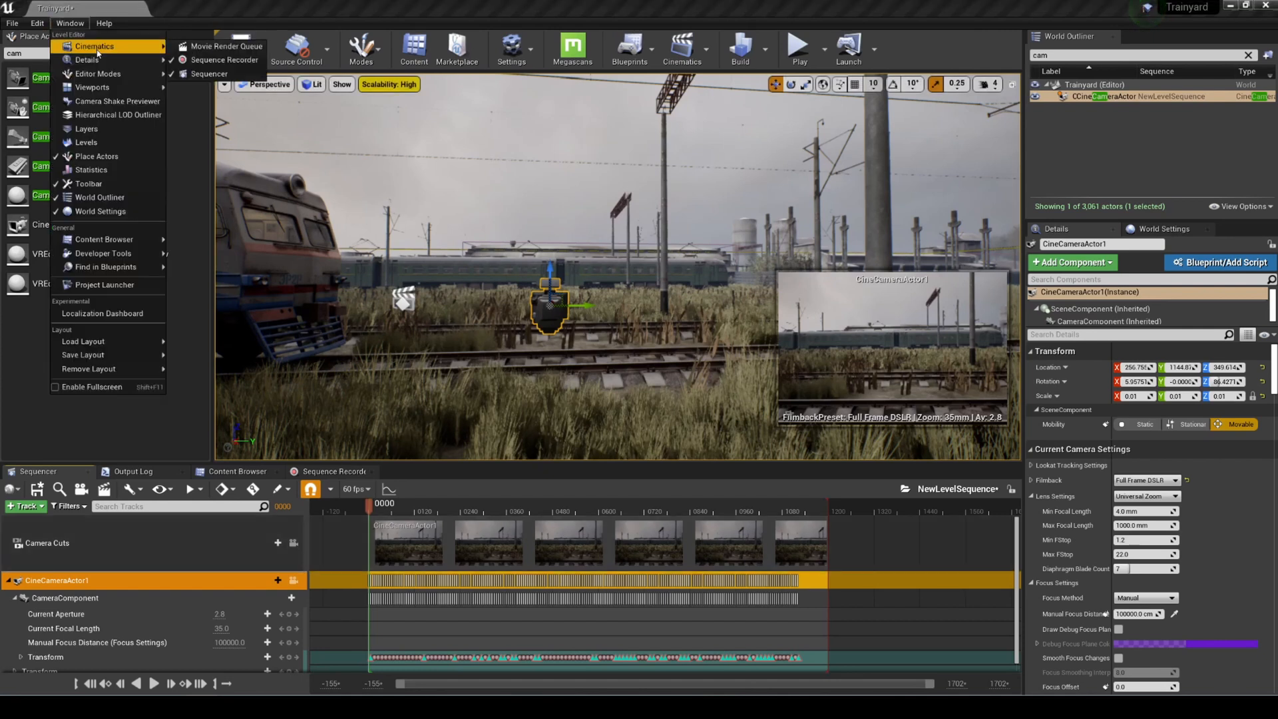
left_click(226, 48)
left_click(479, 300)
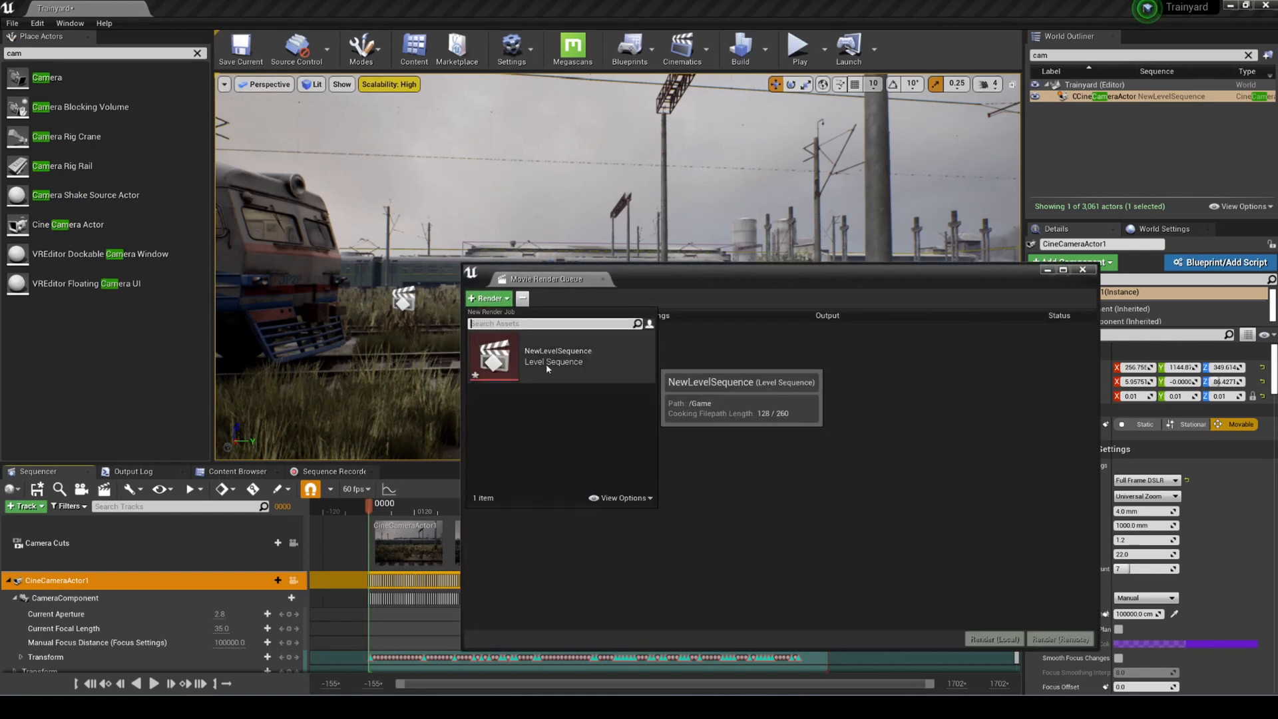
left_click(555, 359)
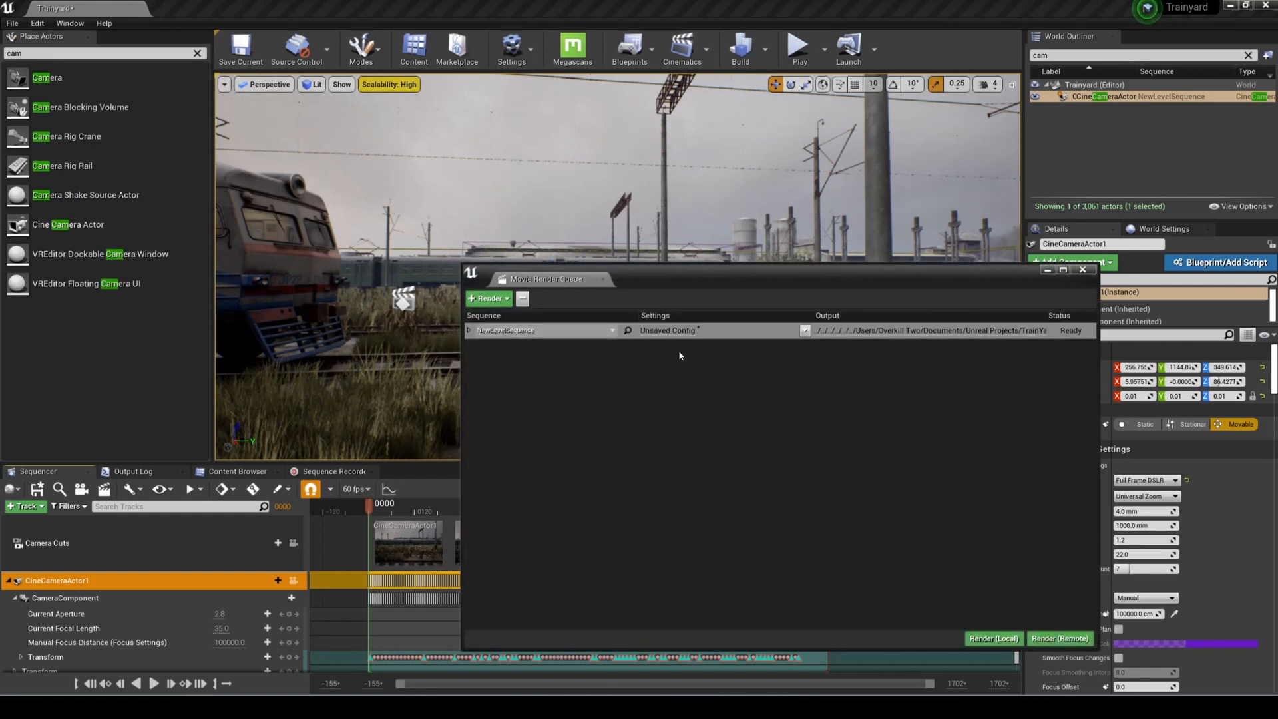
- Set the render job's output directory to a new folder named exprotst inside the CAMTRAC folder on the Desktop
left_click(673, 331)
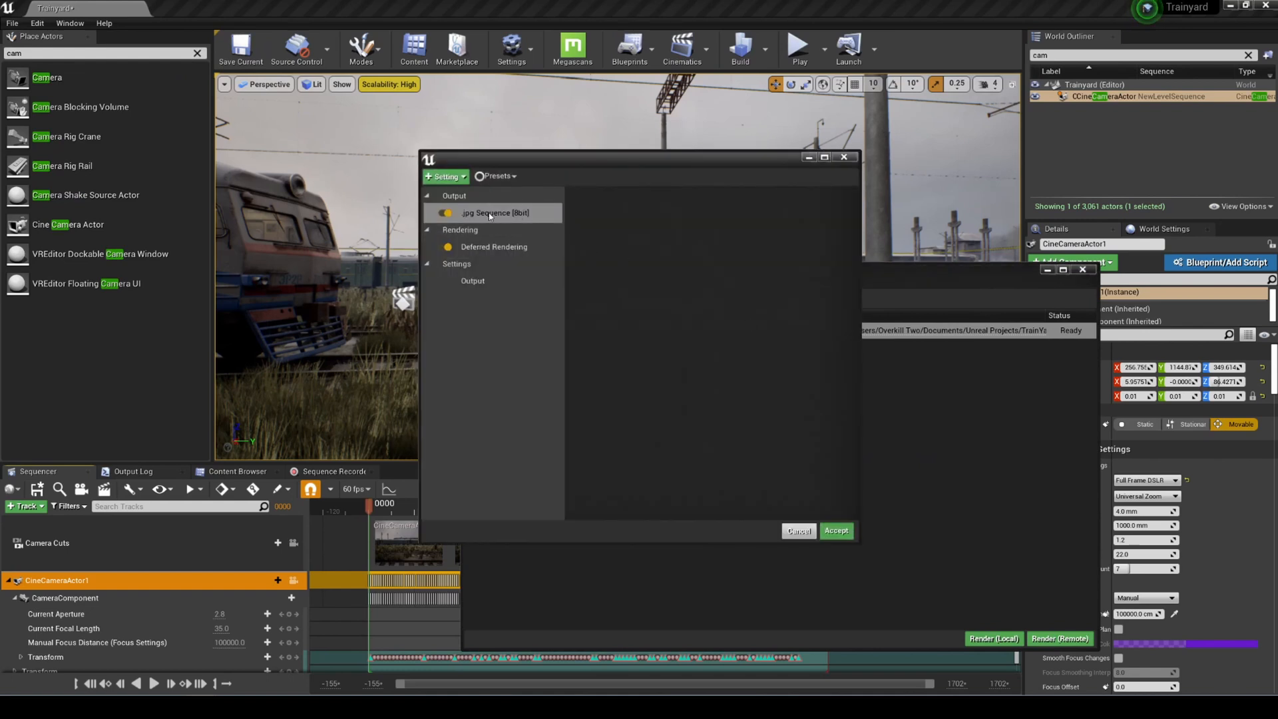
left_click(484, 284)
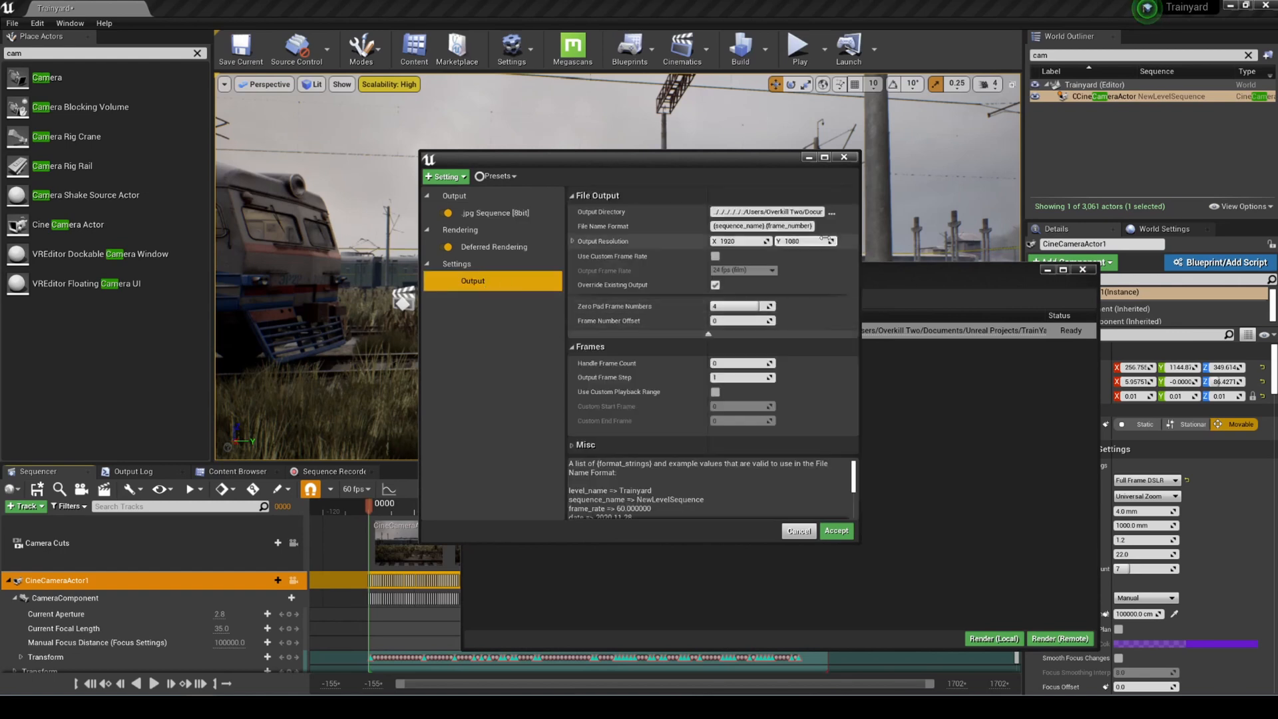
left_click(831, 212)
left_click(469, 246)
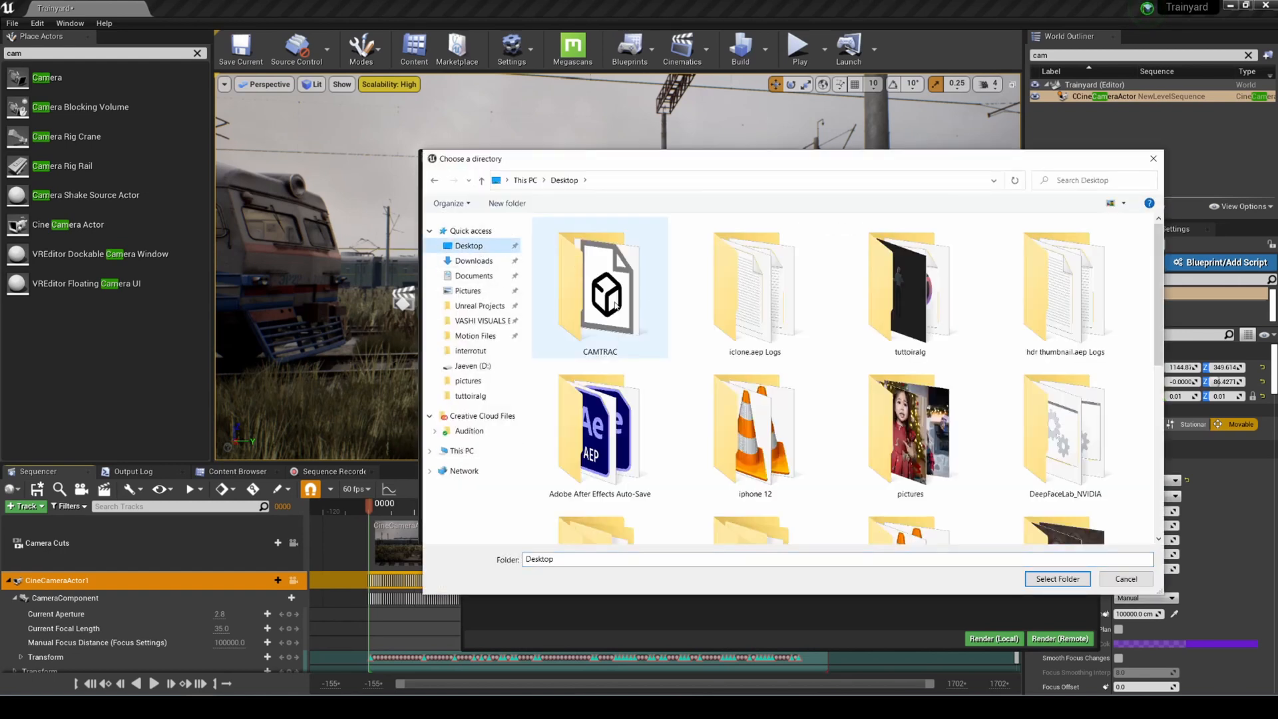
double_click(616, 302)
right_click(602, 310)
mouse_move(699, 443)
left_click(762, 445)
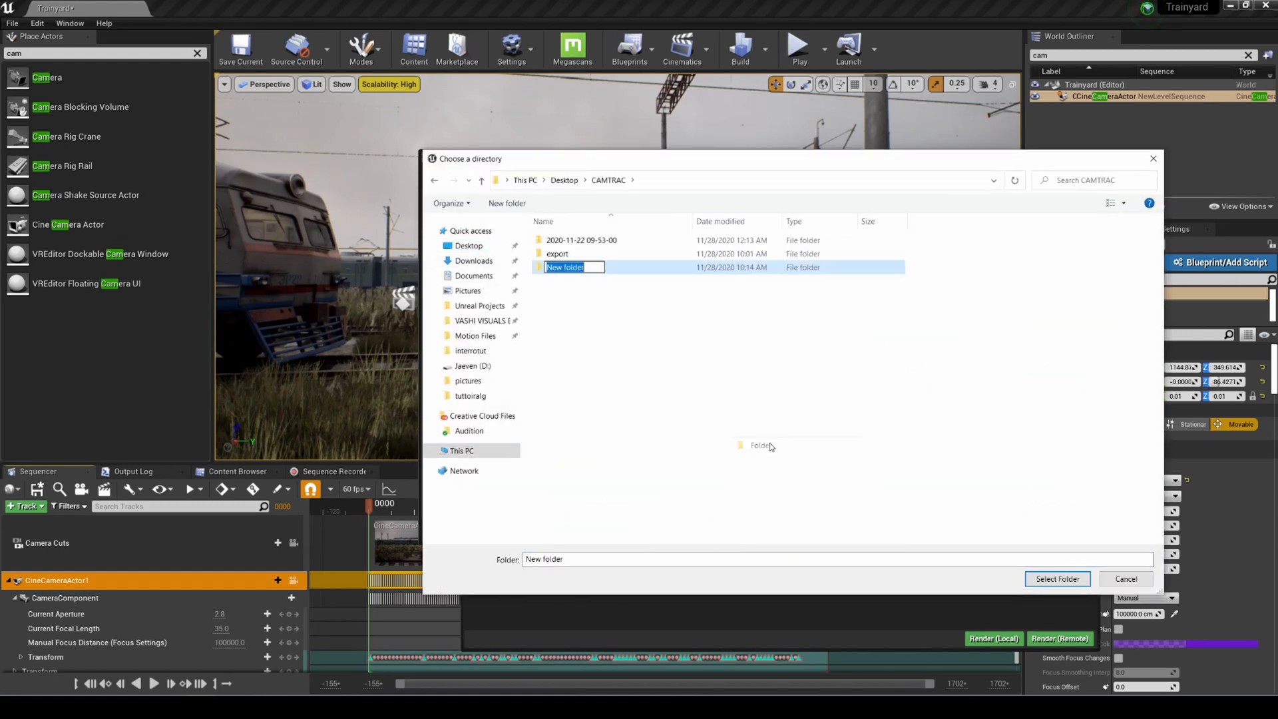
type("exprotst")
key("Return")
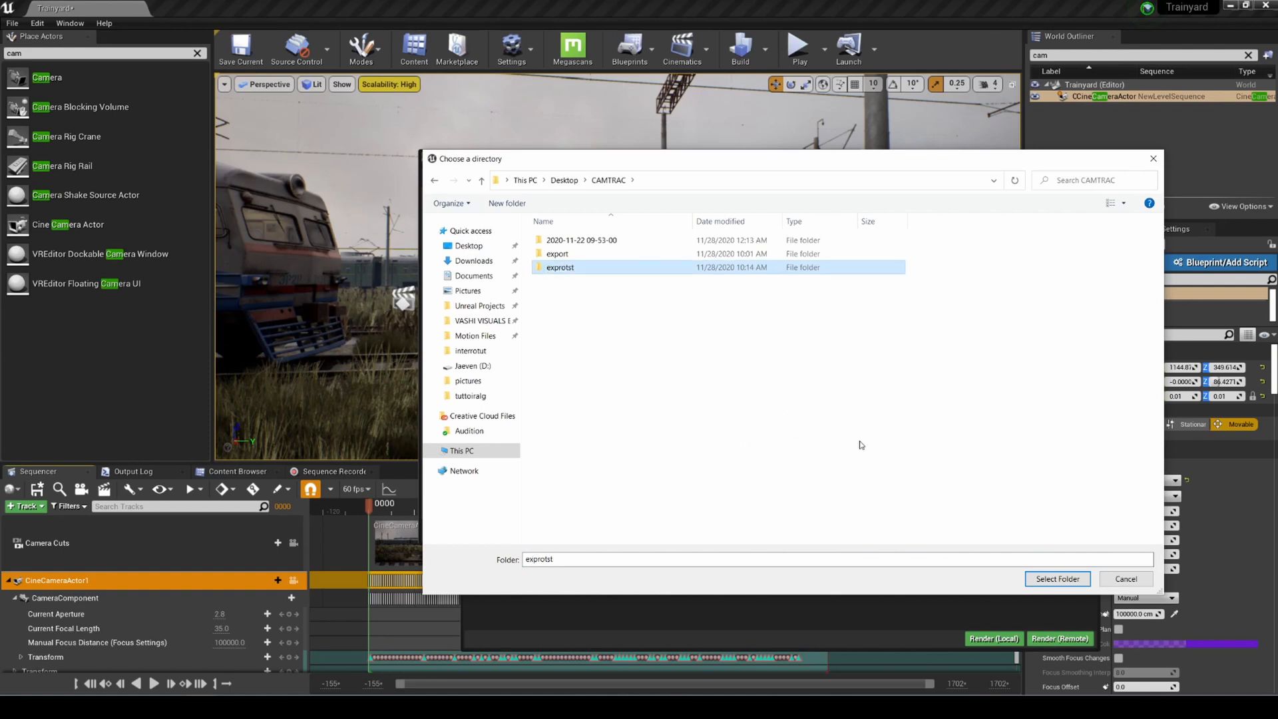
key("Return")
left_click(1057, 578)
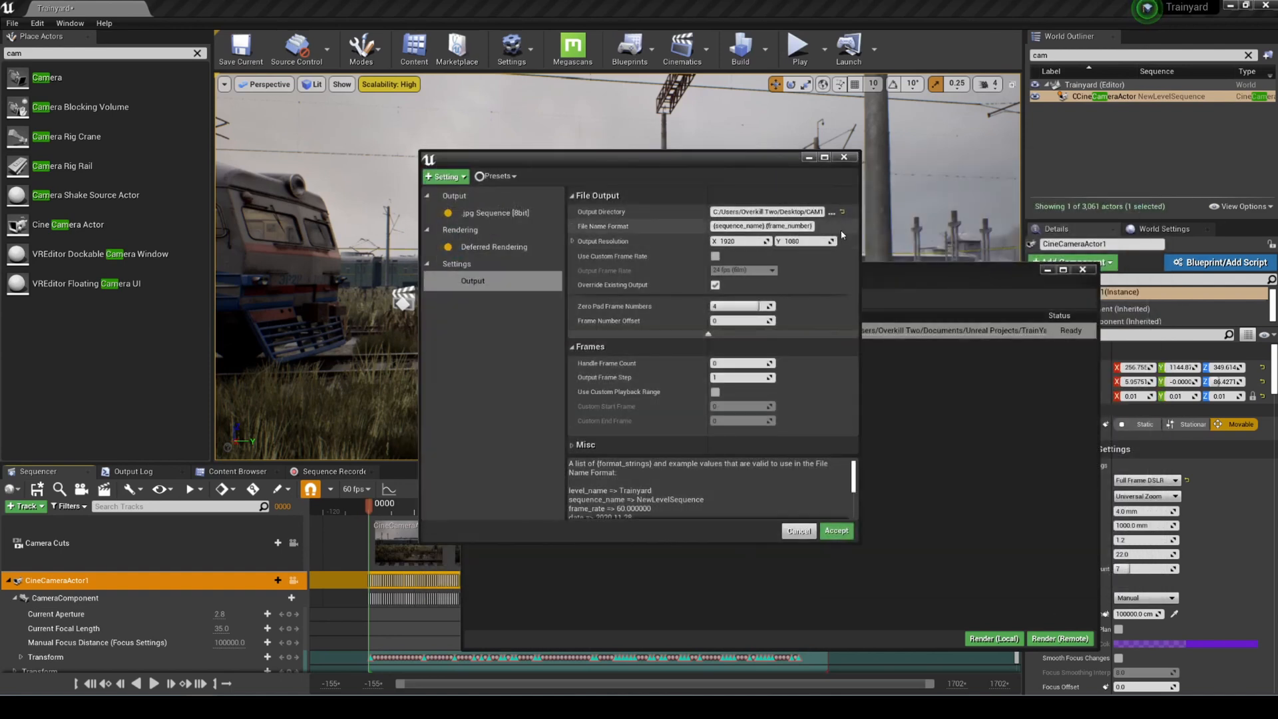
- Set the render job's output resolution to 3840 × 2880 with a custom frame rate of 60 fps and accept the settings
left_click(739, 241)
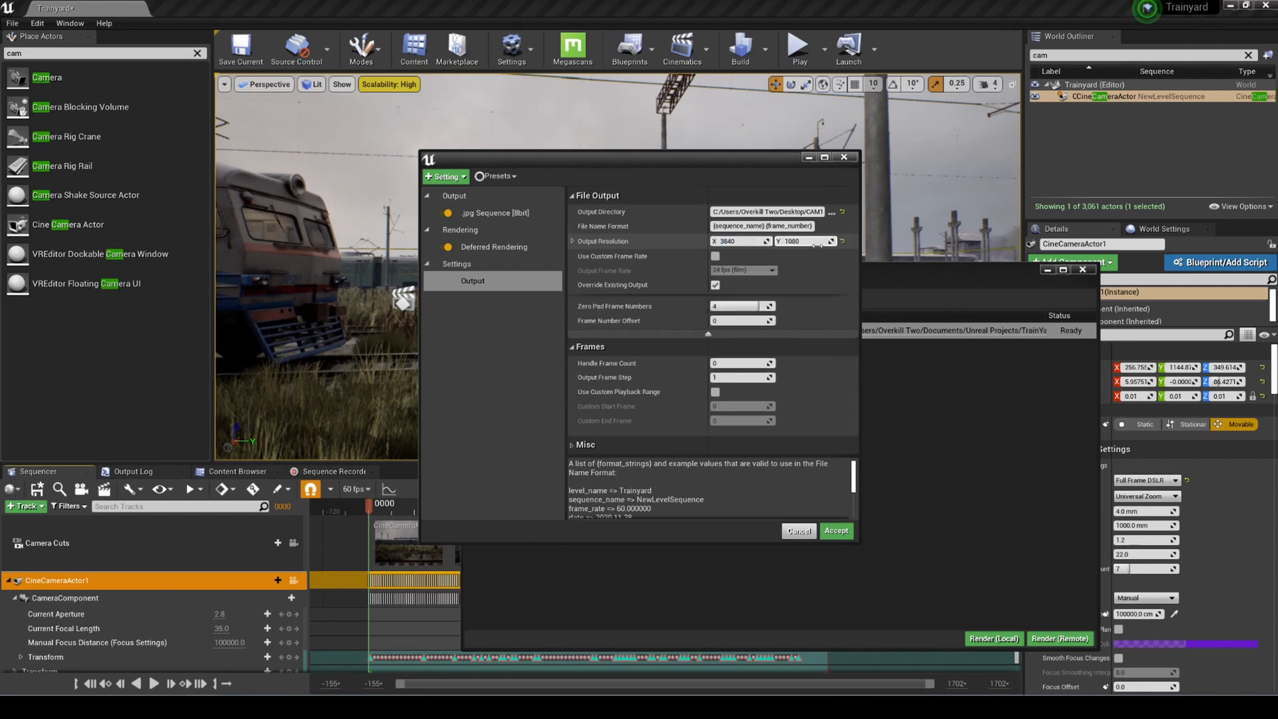
left_click(799, 241)
key("Return")
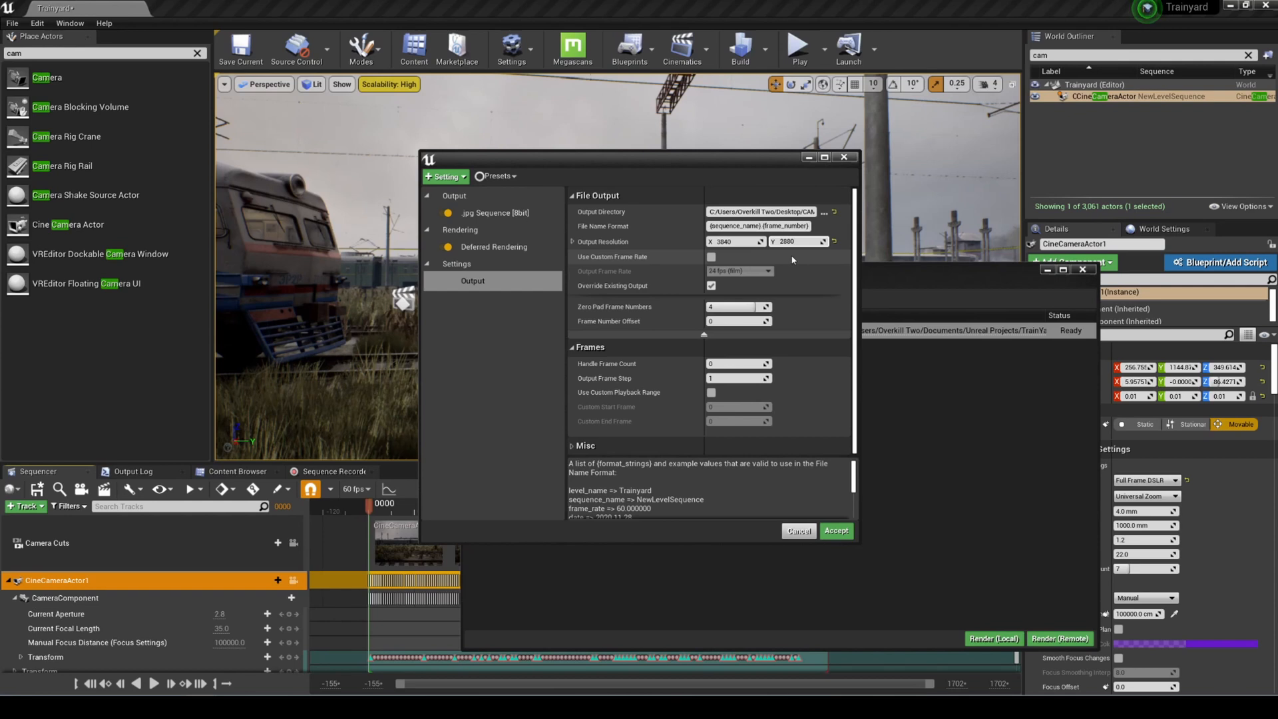
left_click(711, 256)
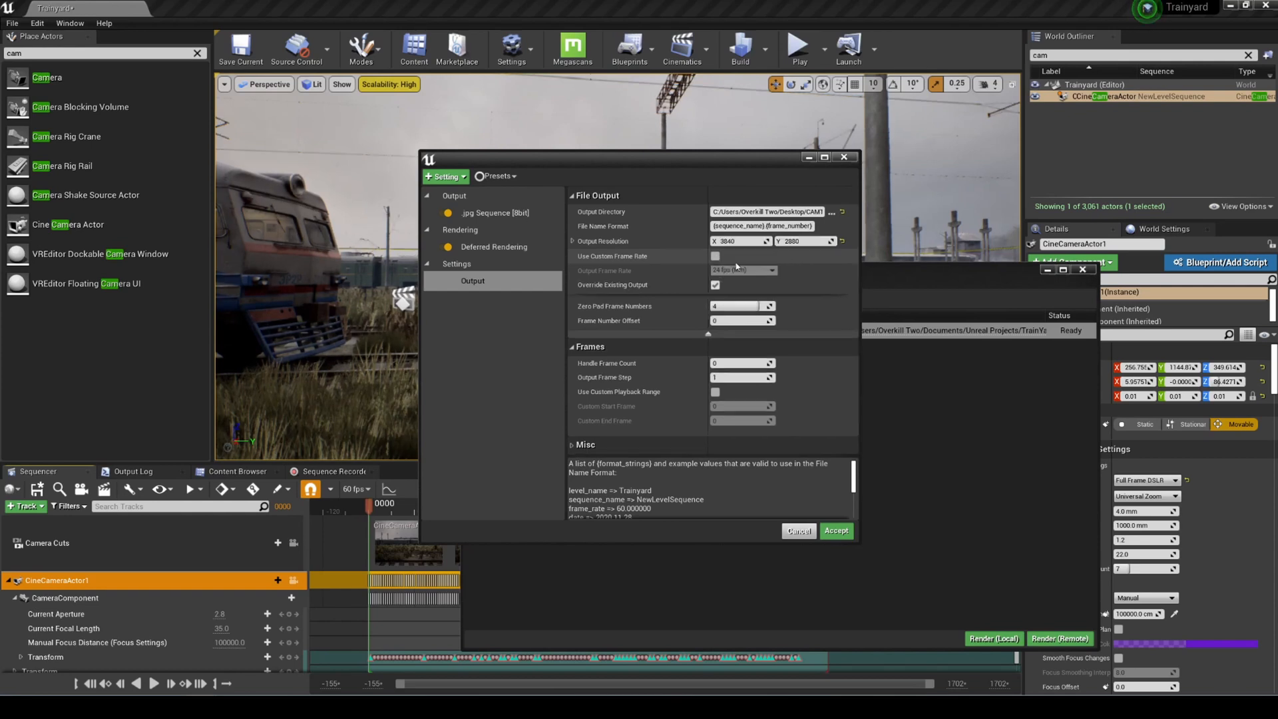
left_click(742, 271)
left_click(732, 380)
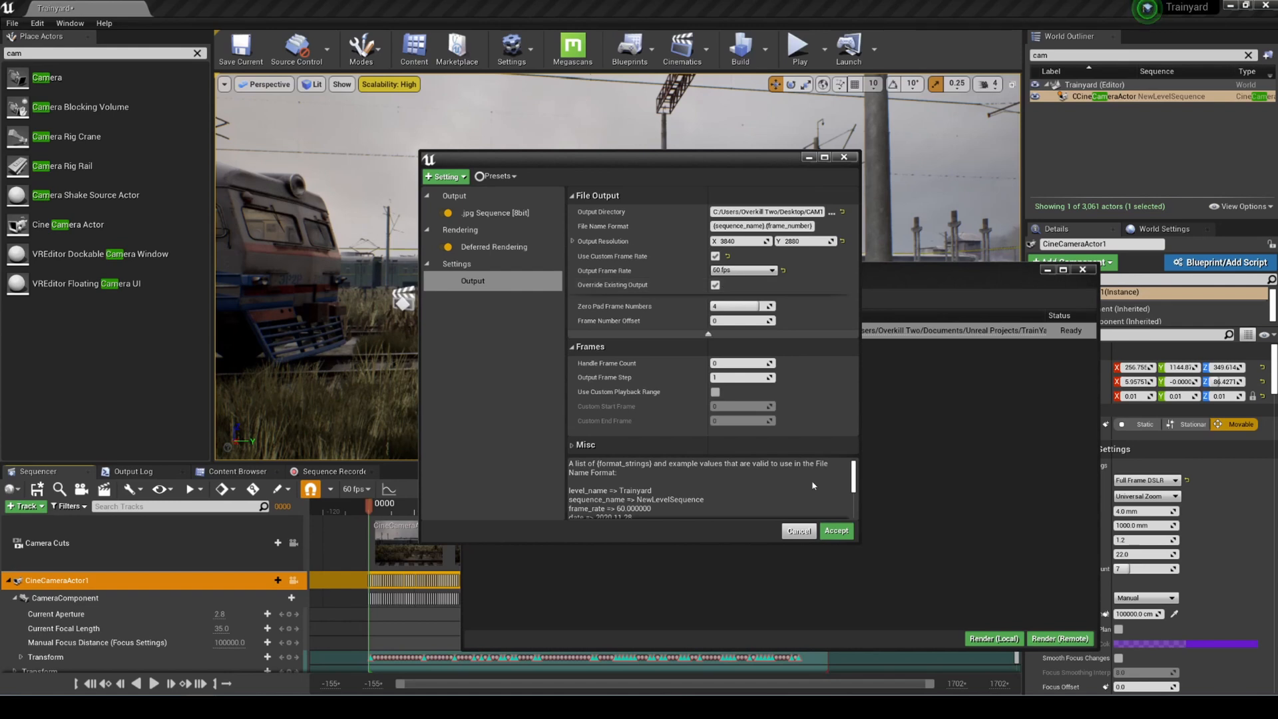
left_click(836, 530)
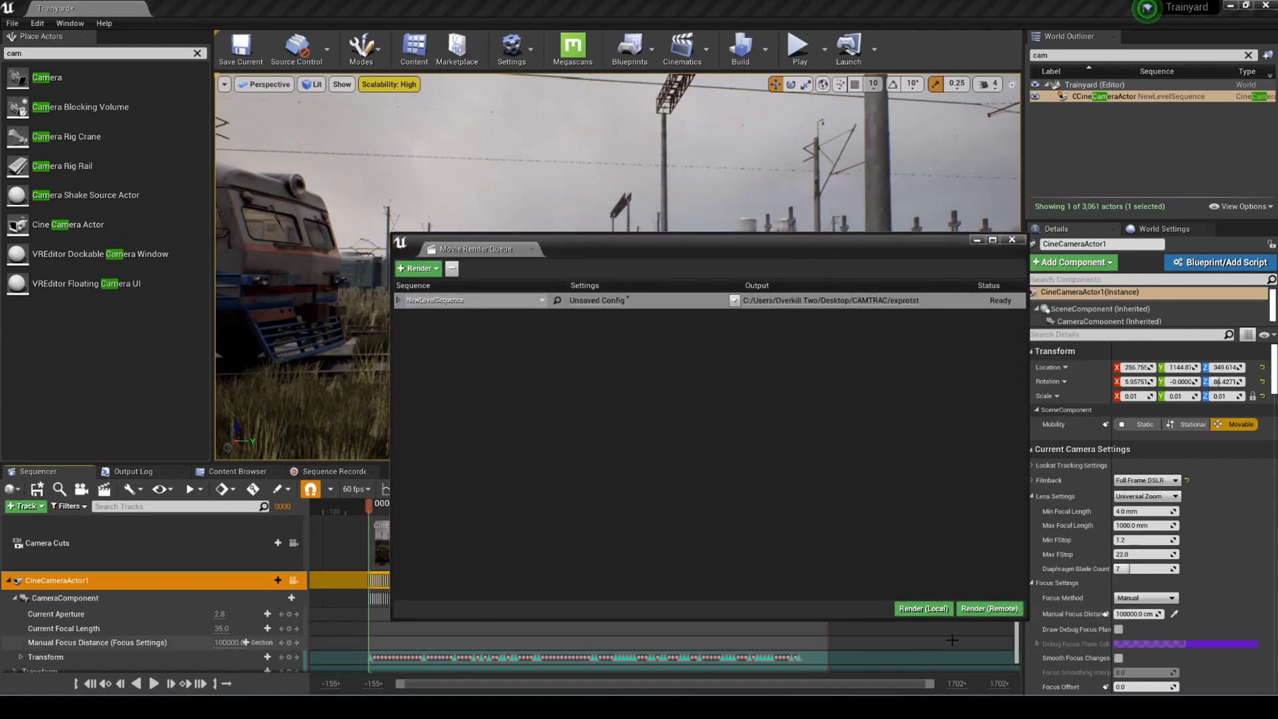
- Render the queued NewLevelSequence job locally and close the render preview once it completes
left_click(923, 608)
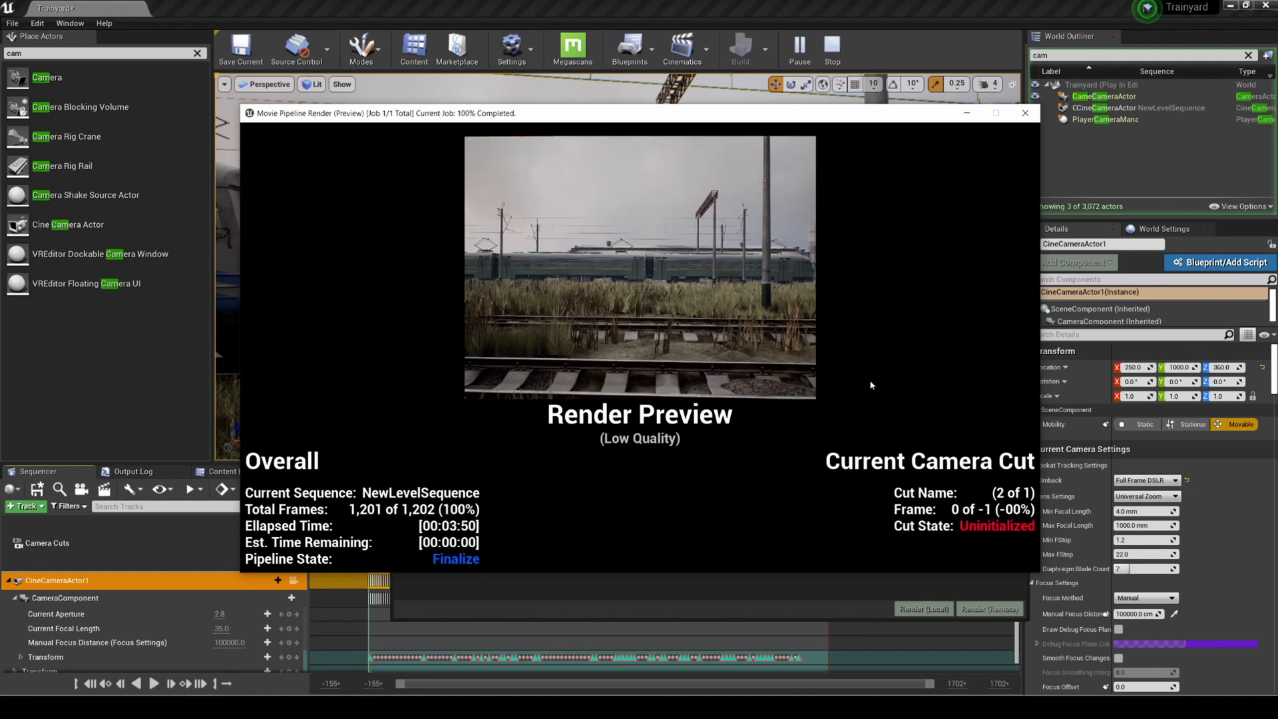
left_click(1024, 114)
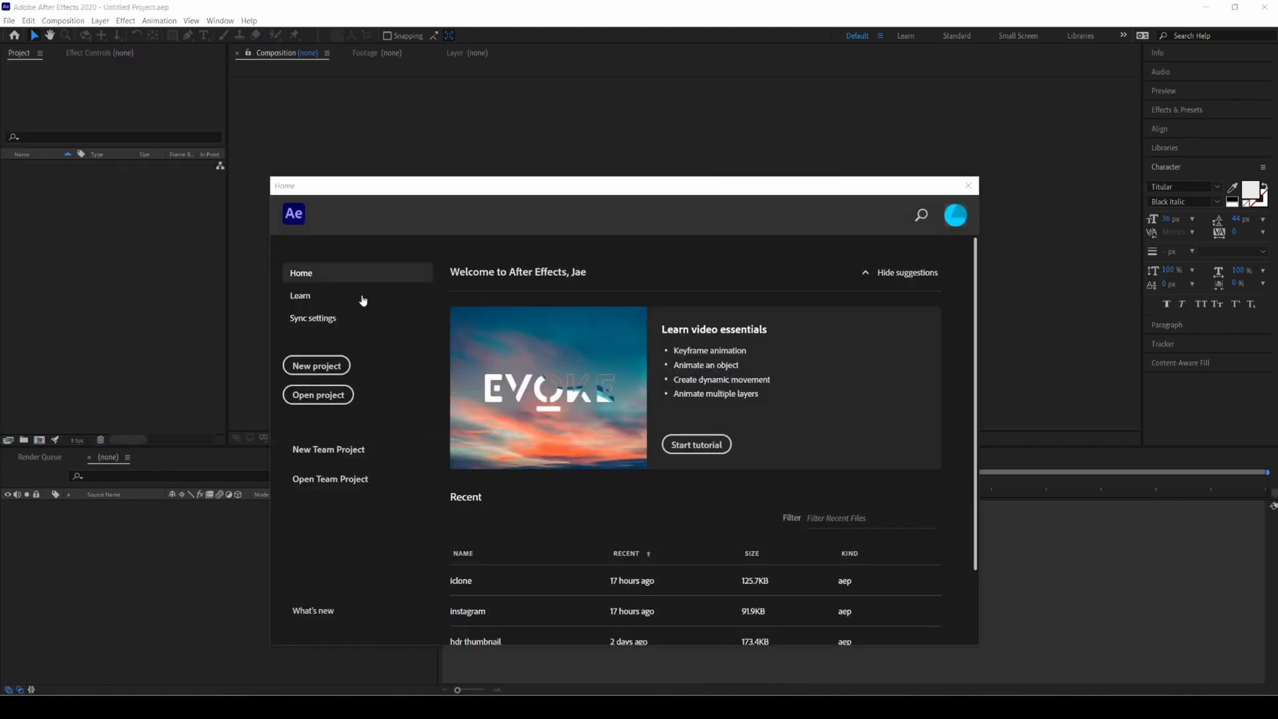
key("Escape")
double_click(117, 259)
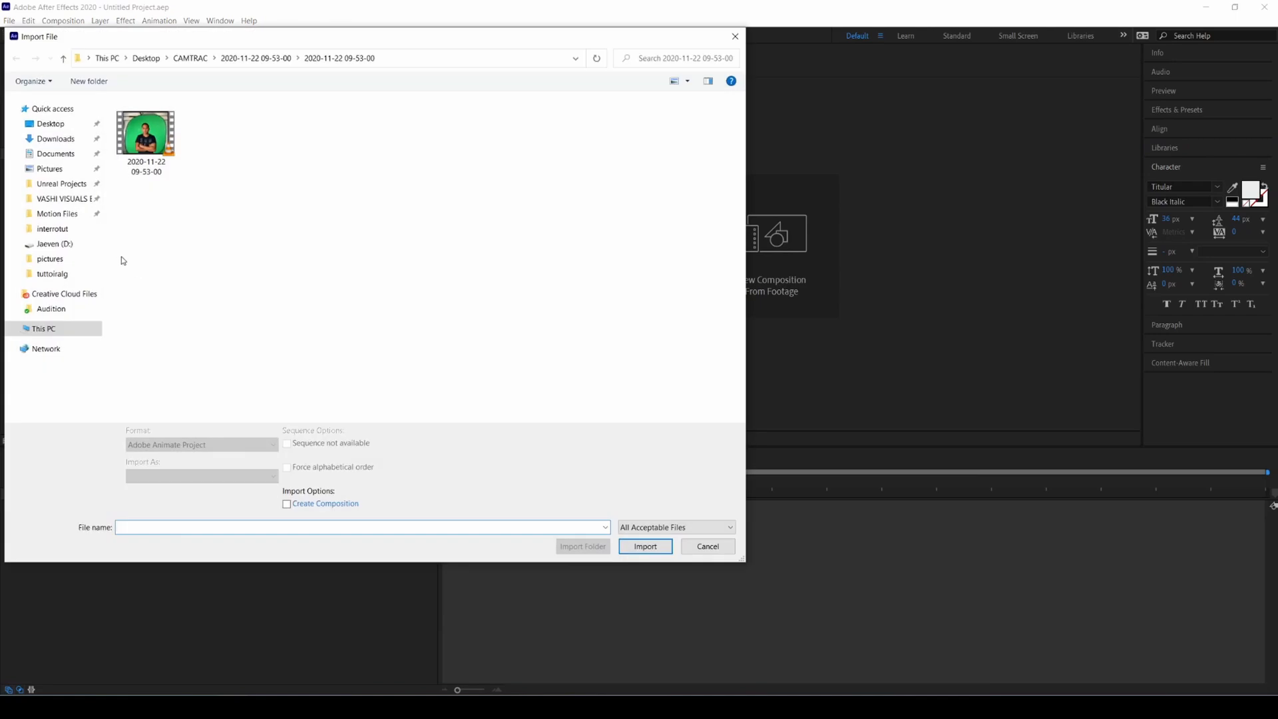
left_click(190, 58)
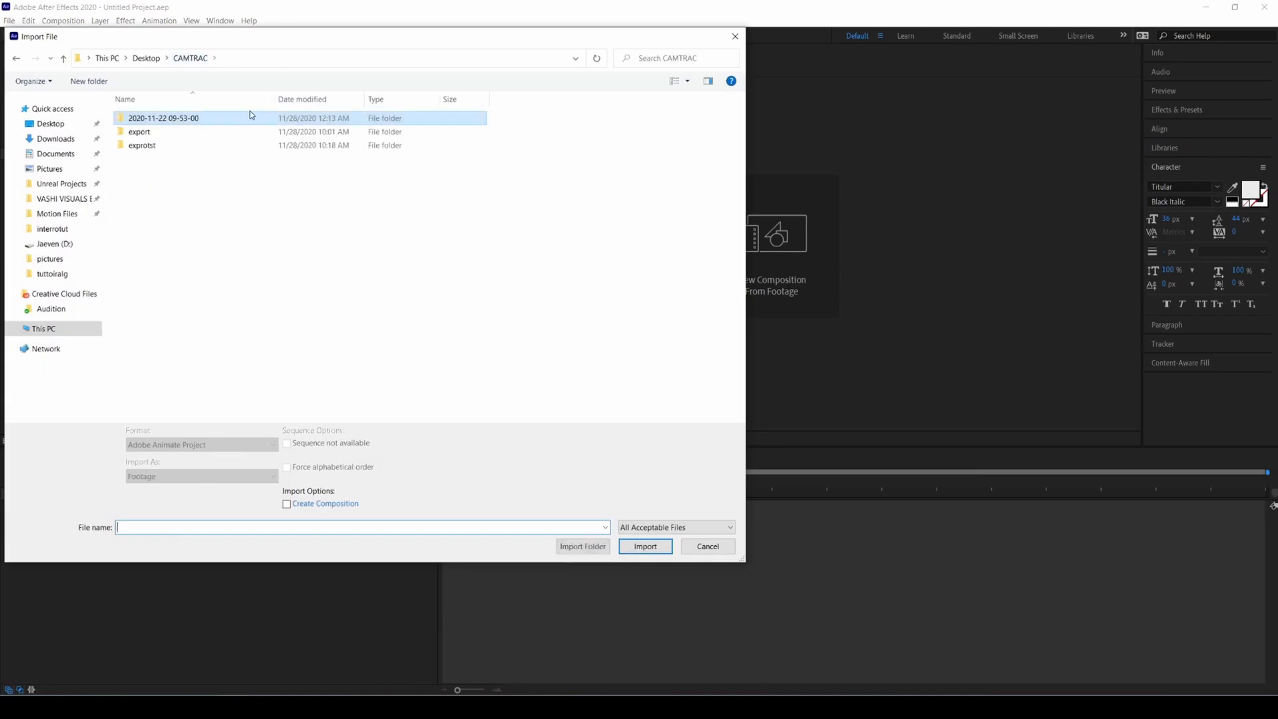
double_click(200, 118)
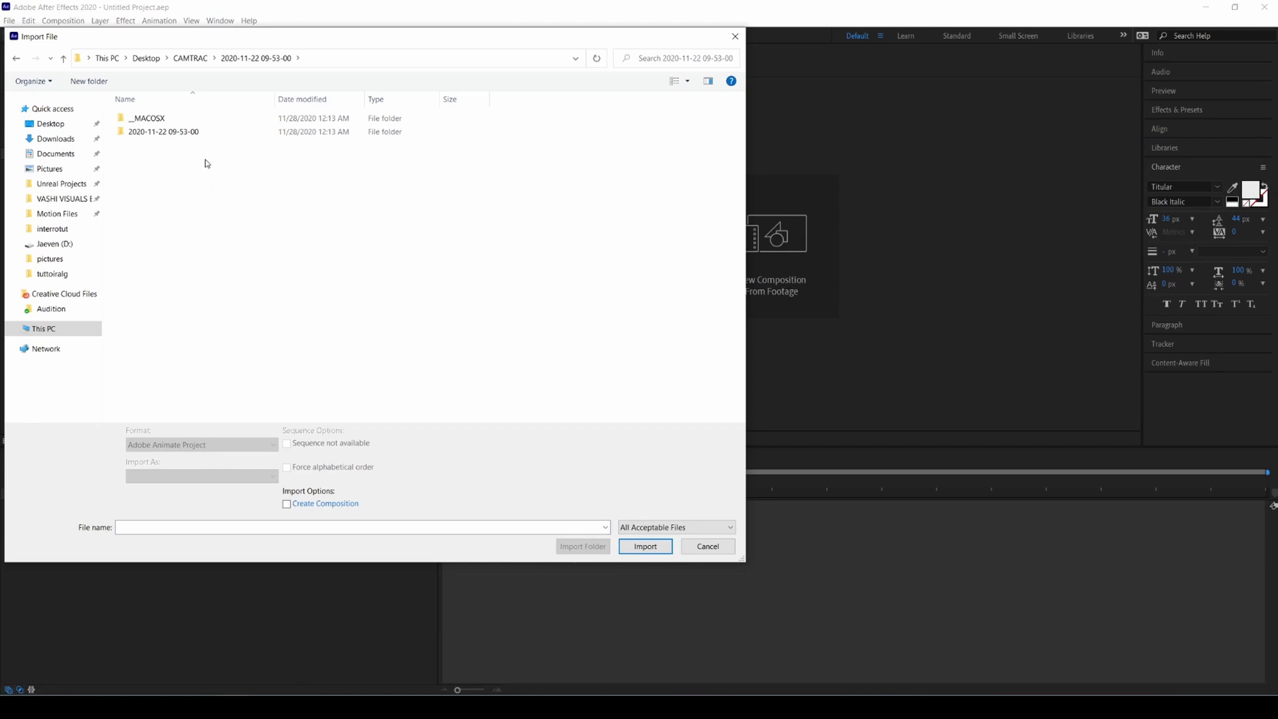
double_click(191, 134)
double_click(150, 136)
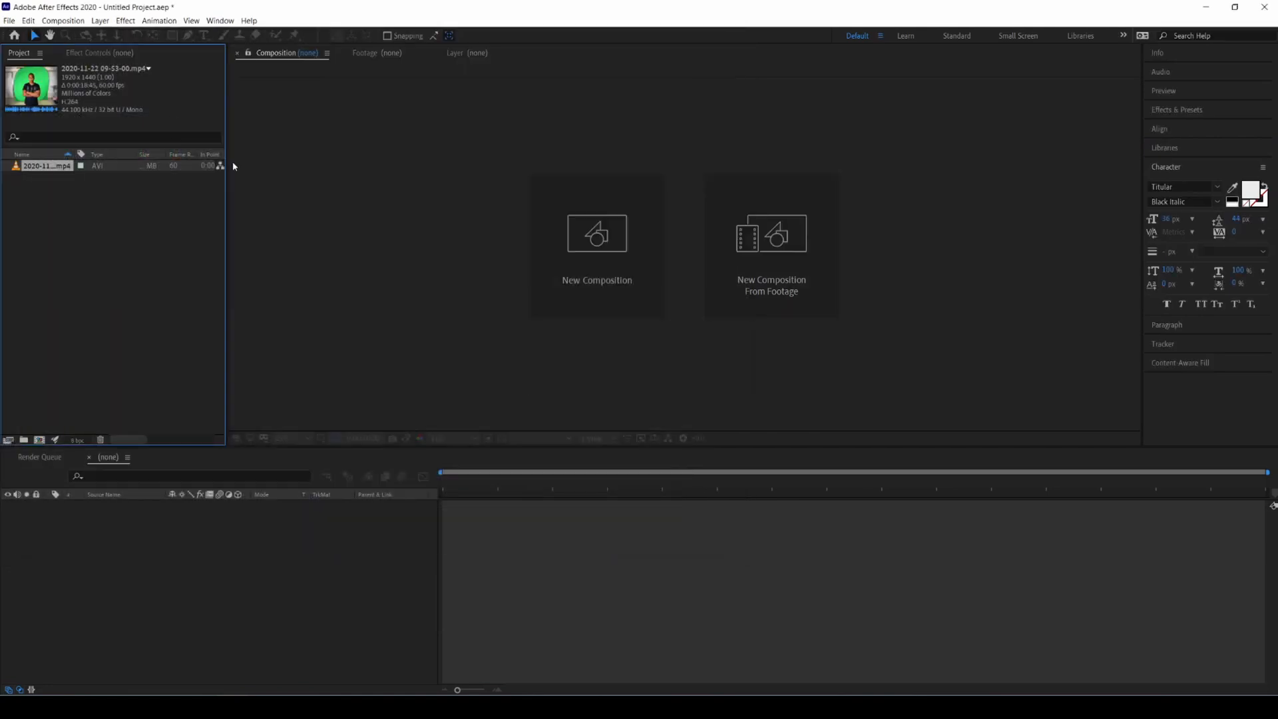
- Create a new composition from the imported green-screen video and view it at 50% magnification
left_click_drag(62, 169, 39, 440)
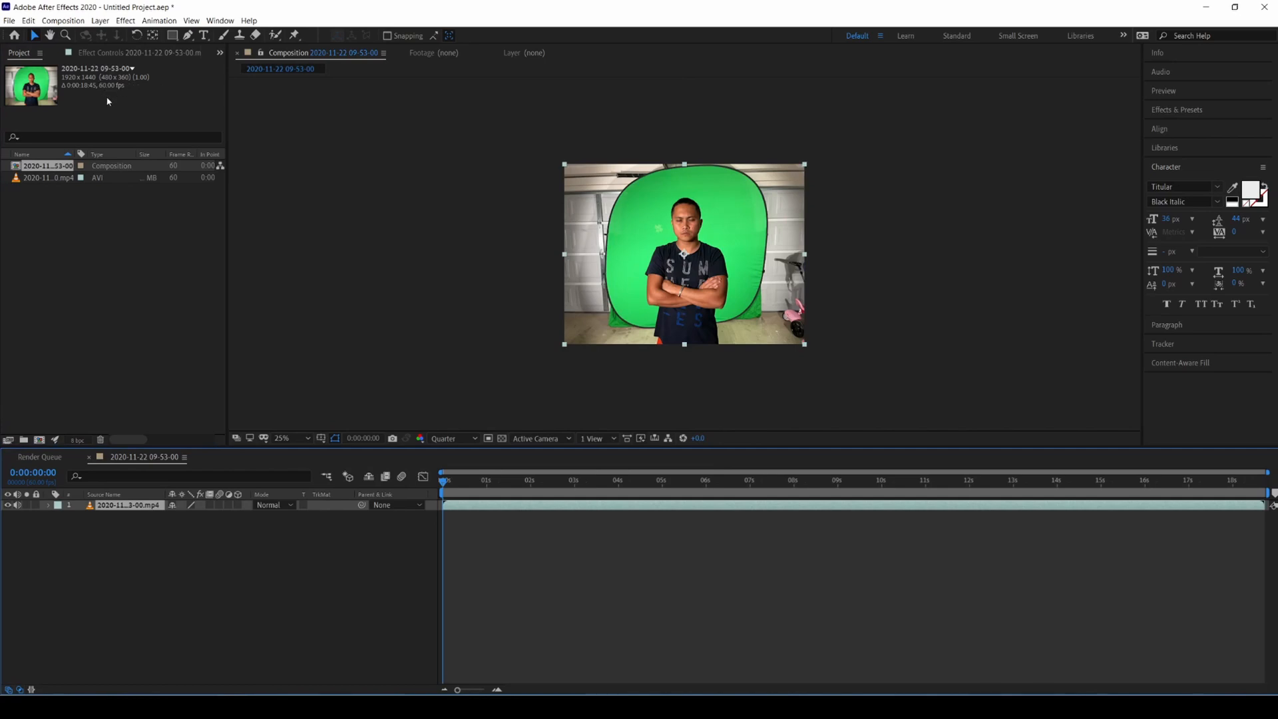
left_click(113, 269)
key("period")
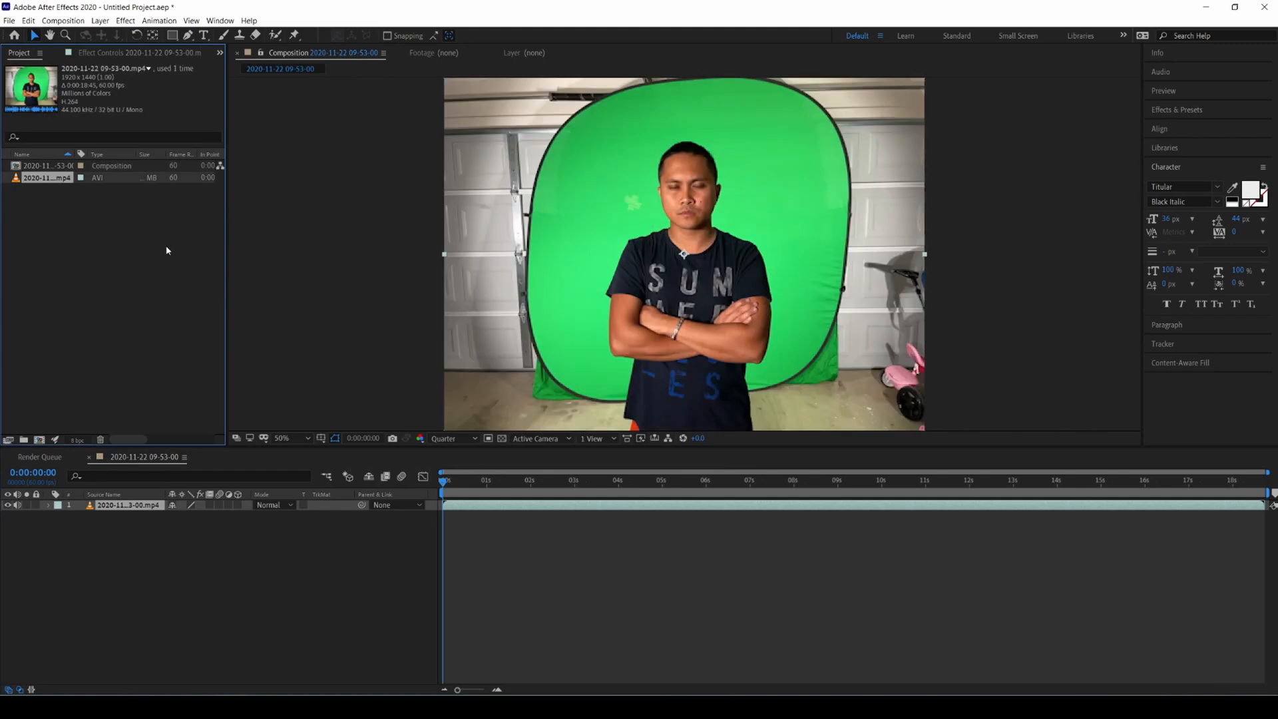
- Import the rendered NewLevelSequence JPEG image sequence from the exprotst folder inside CAMTRAC
double_click(94, 230)
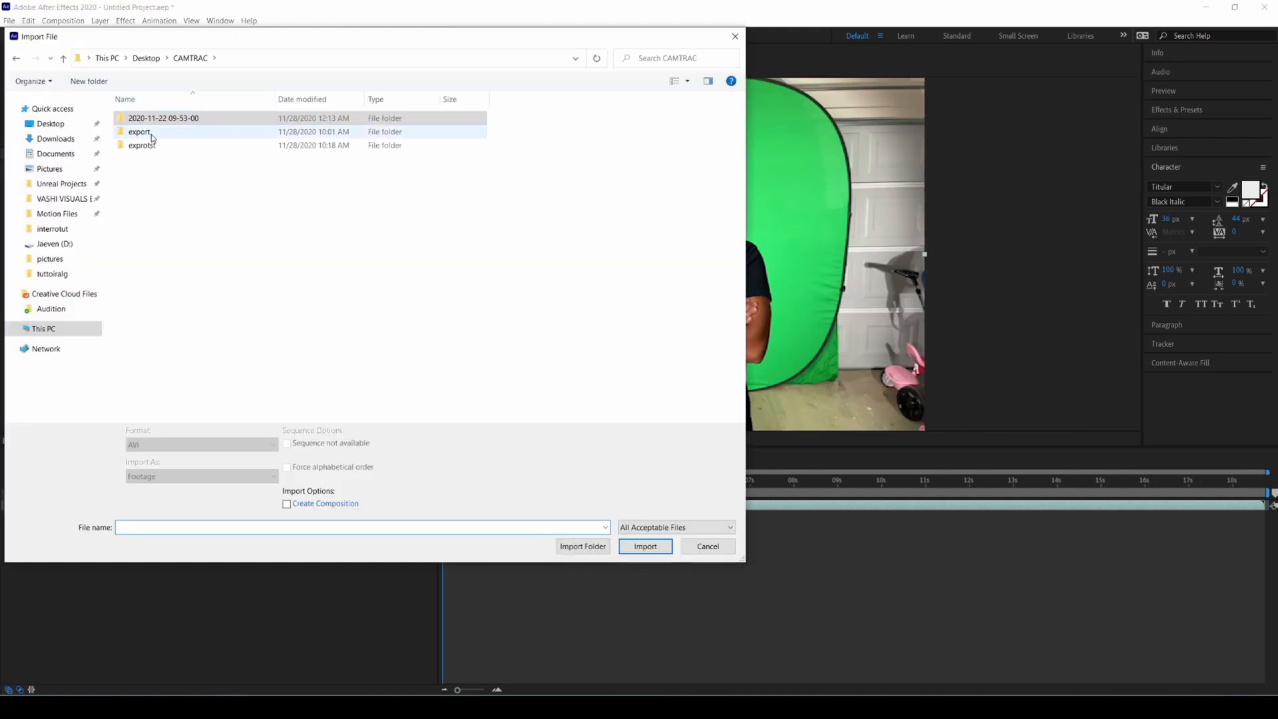
double_click(150, 145)
double_click(217, 158)
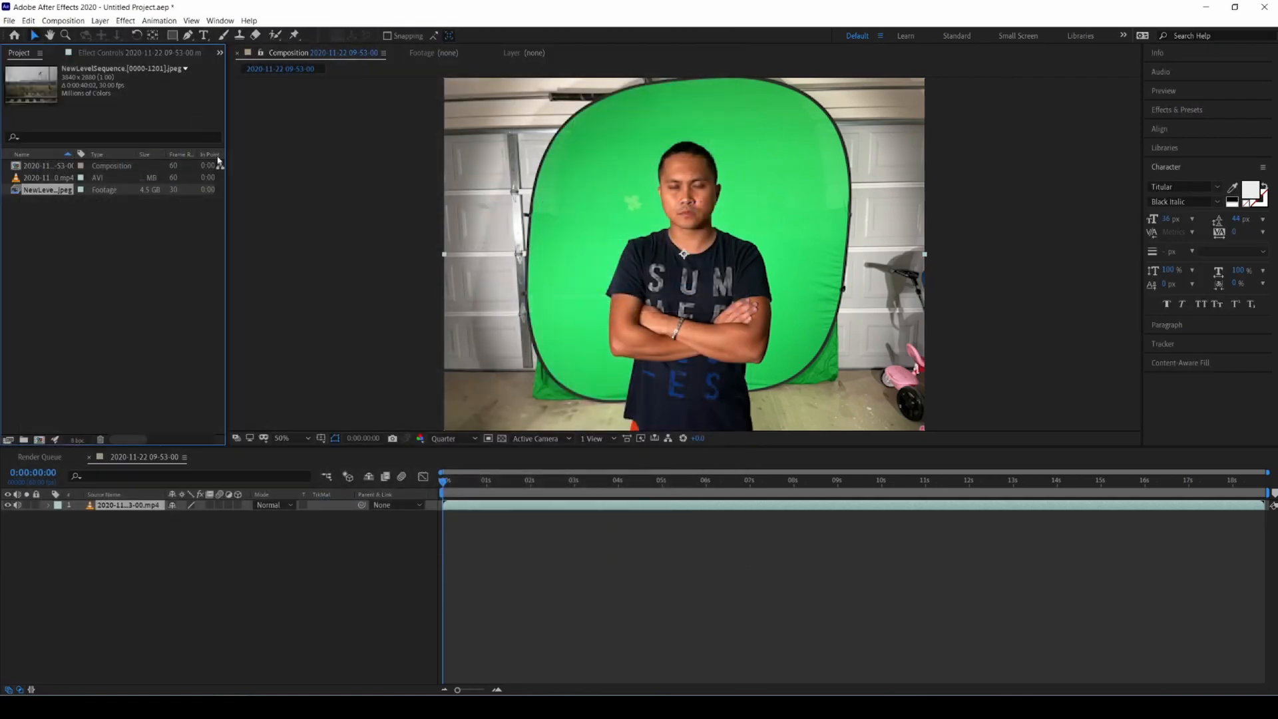
- Interpret the imported JPEG sequence at 60 frames per second and place it beneath the video layer in the composition
right_click(46, 194)
mouse_move(100, 266)
left_click(223, 265)
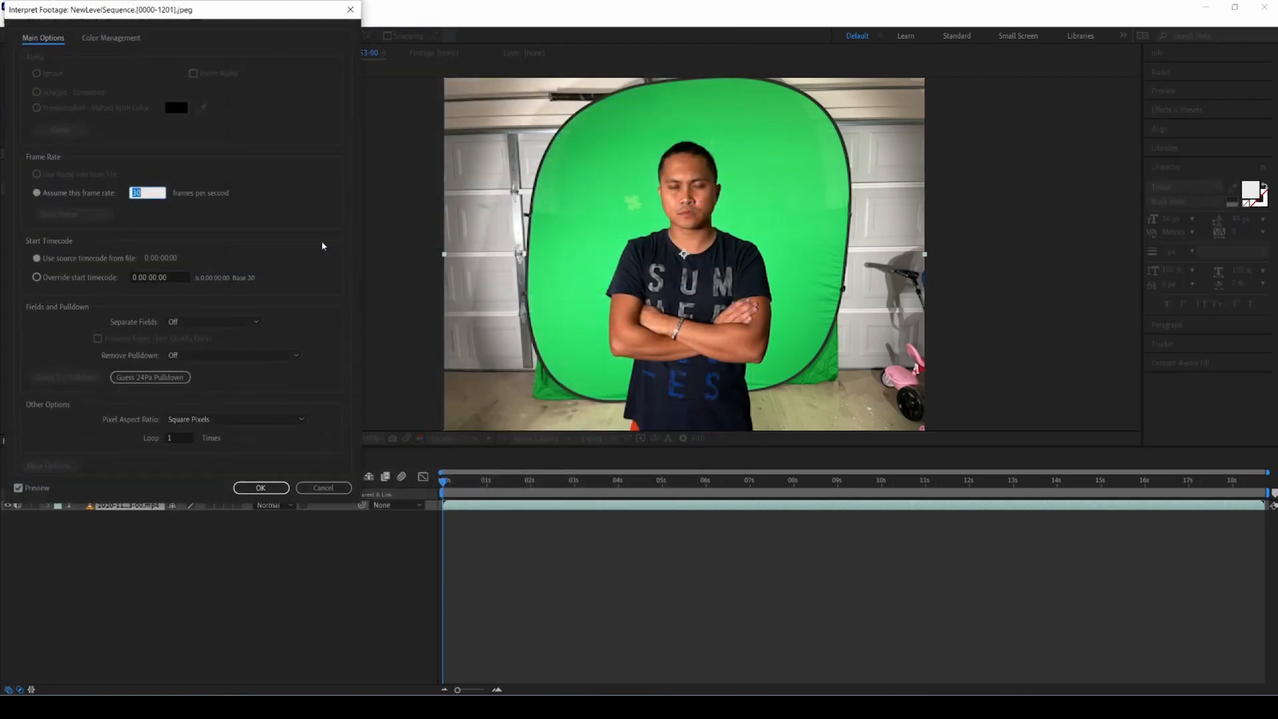
left_click(283, 486)
left_click_drag(33, 194, 233, 529)
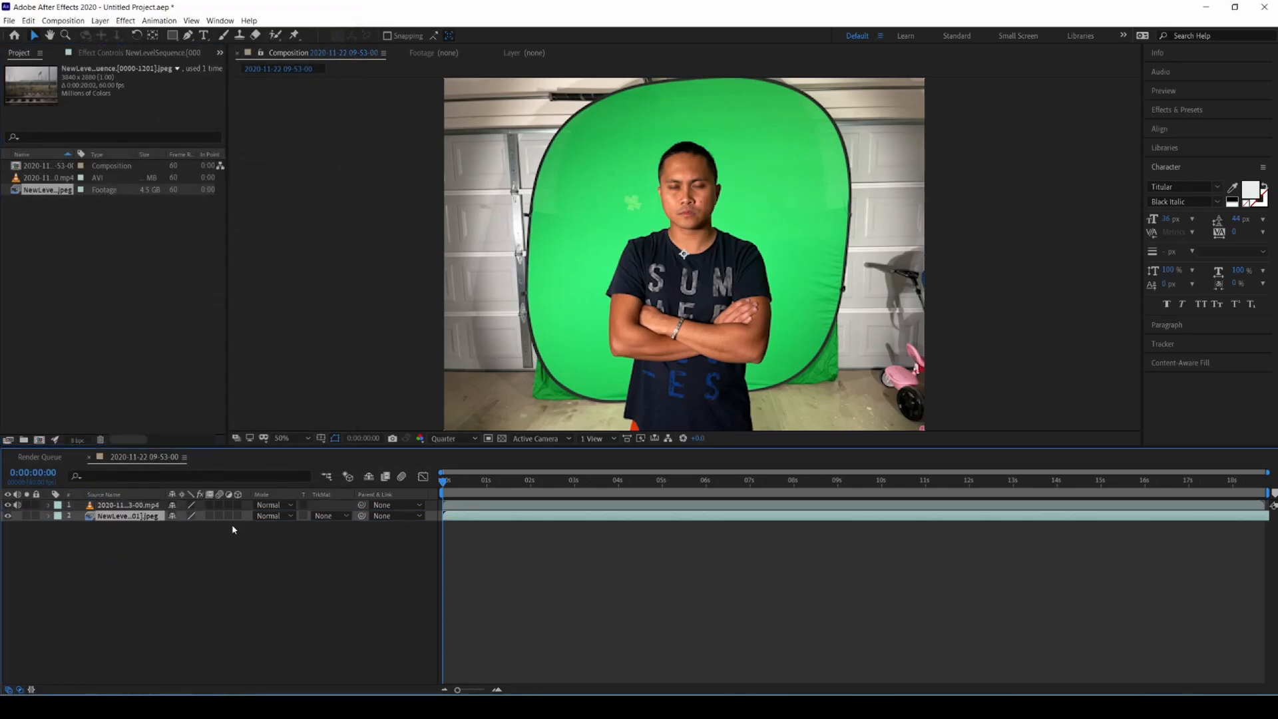
- With the Pen tool, draw a closed mask around the man just inside the green screen's edge, with the JPEG sequence layer selected
left_click(188, 35)
left_click(608, 108)
left_click(566, 131)
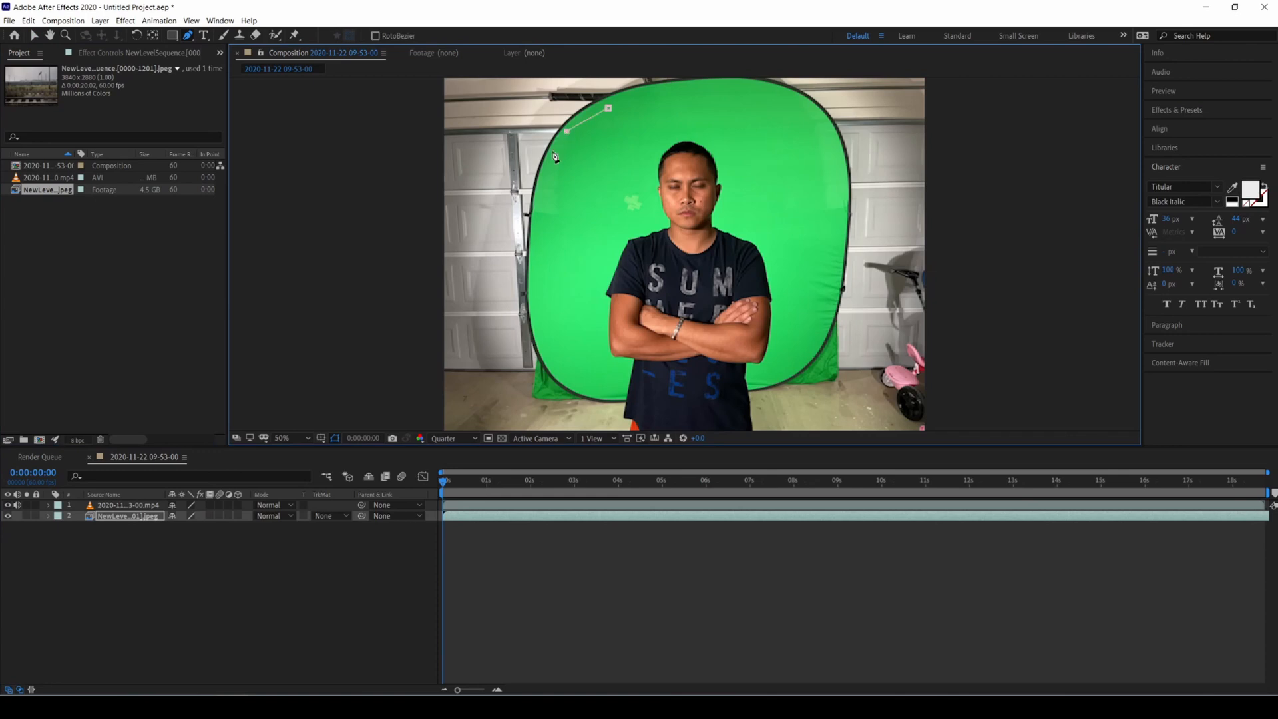
left_click(543, 187)
key("ctrl+z")
left_click(543, 314)
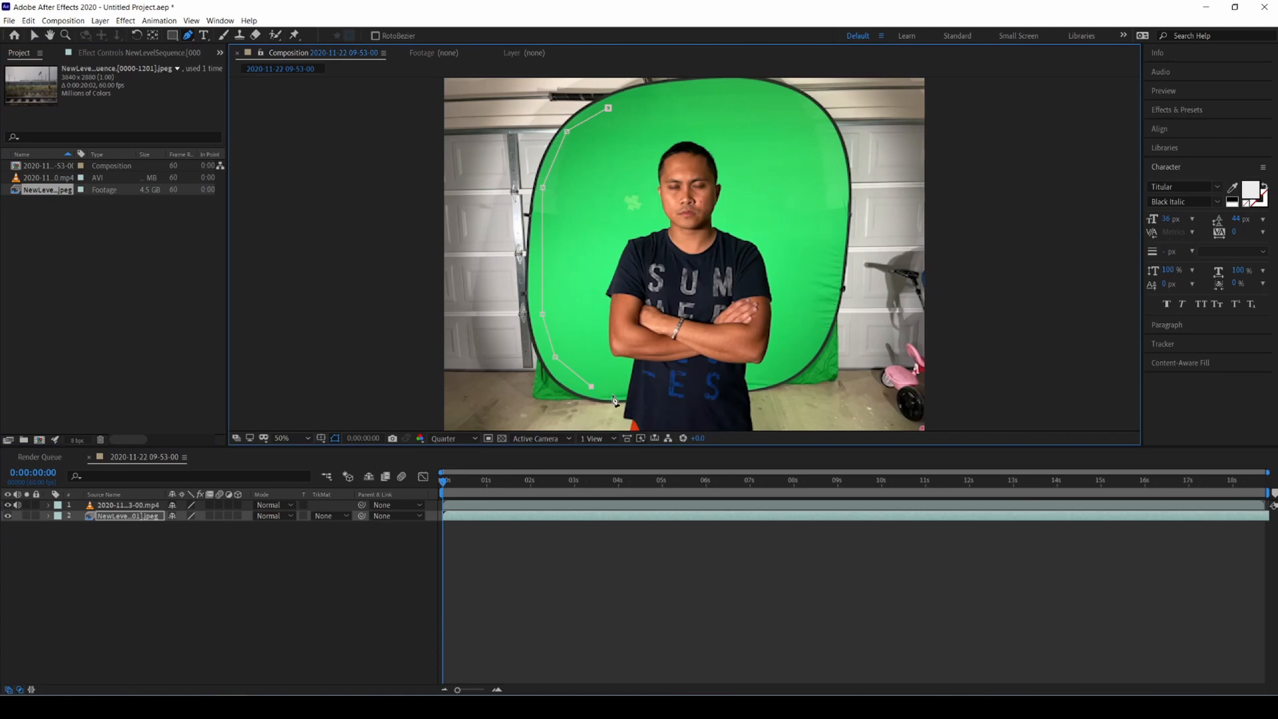
left_click(766, 382)
left_click(780, 95)
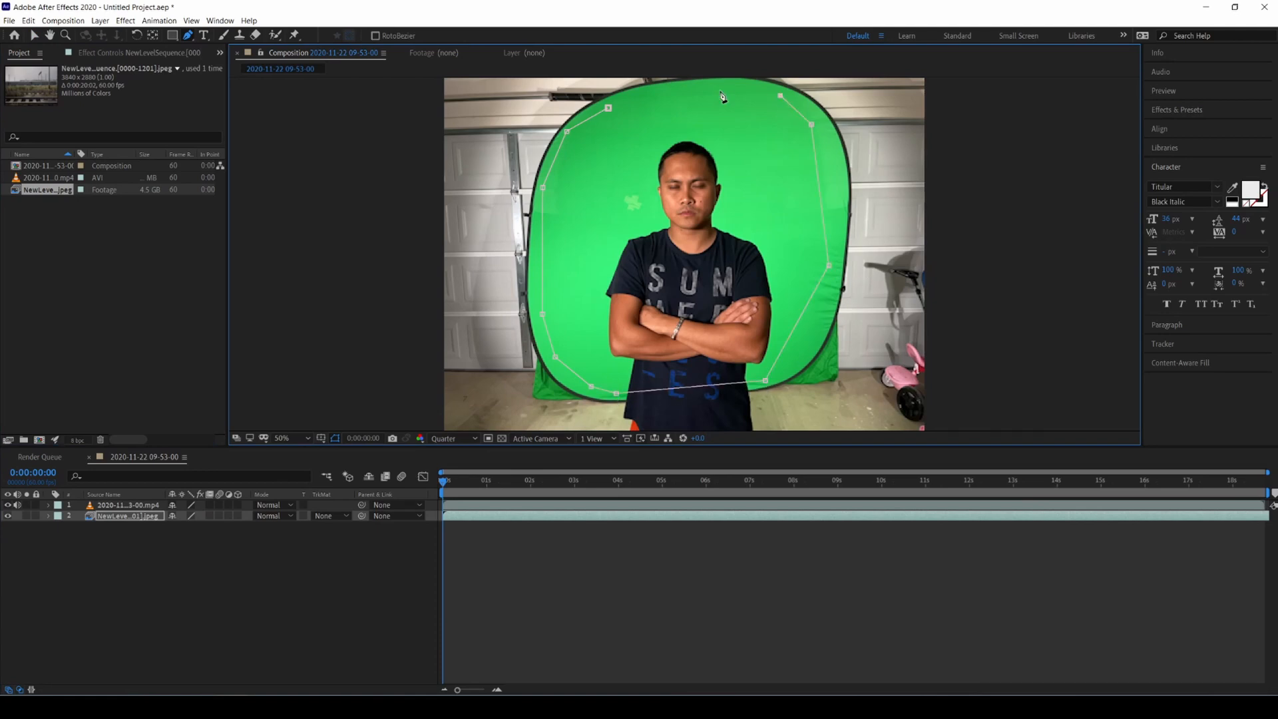
left_click(672, 90)
left_click(608, 108)
- Reselect the JPEG sequence layer and move the mask's lower-right vertex slightly outward towards the green screen's edge
left_click(7, 518)
left_click(132, 532)
left_click(131, 519)
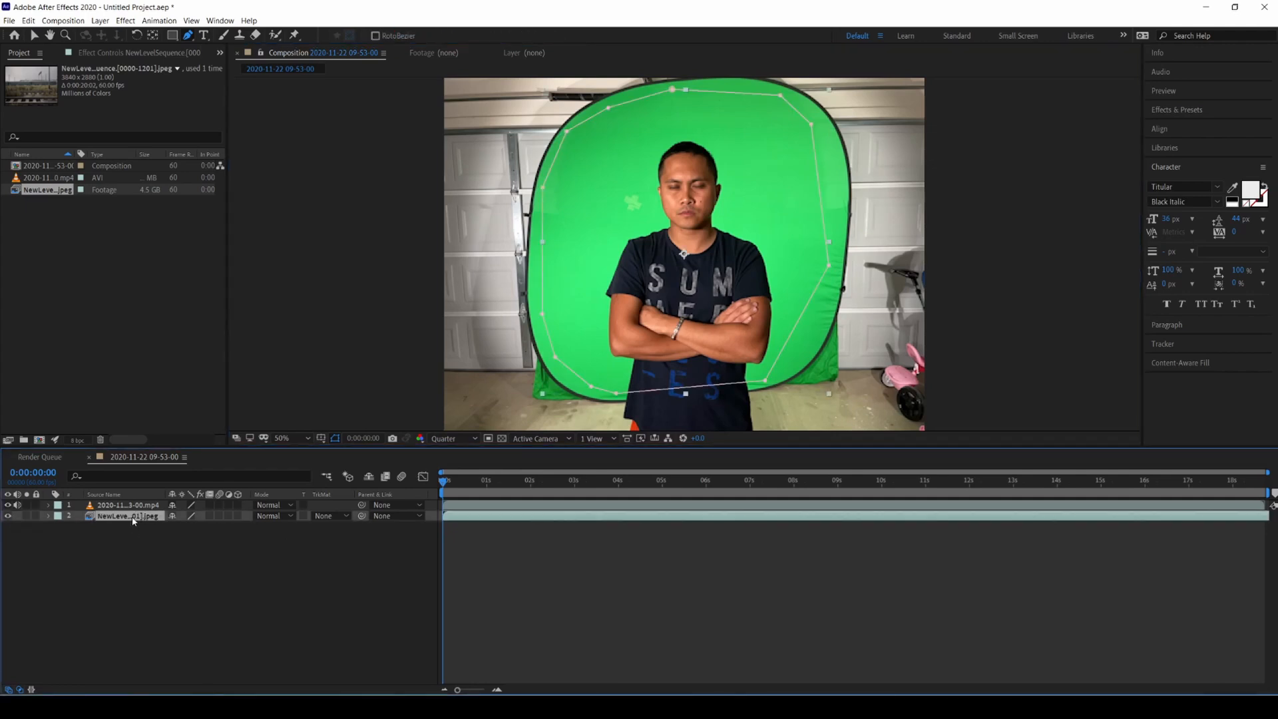
left_click_drag(767, 383, 777, 380)
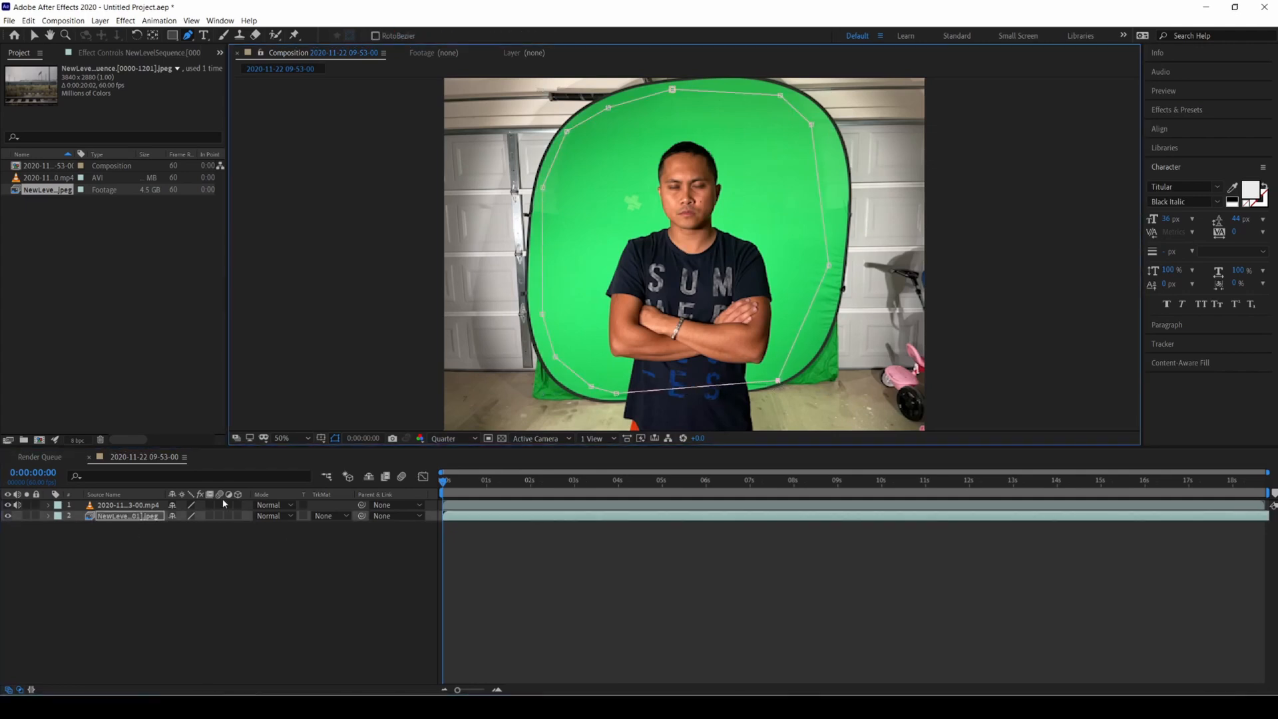
- Cut the mask from the JPEG sequence layer and paste it onto the green-screen video layer
left_click(137, 517)
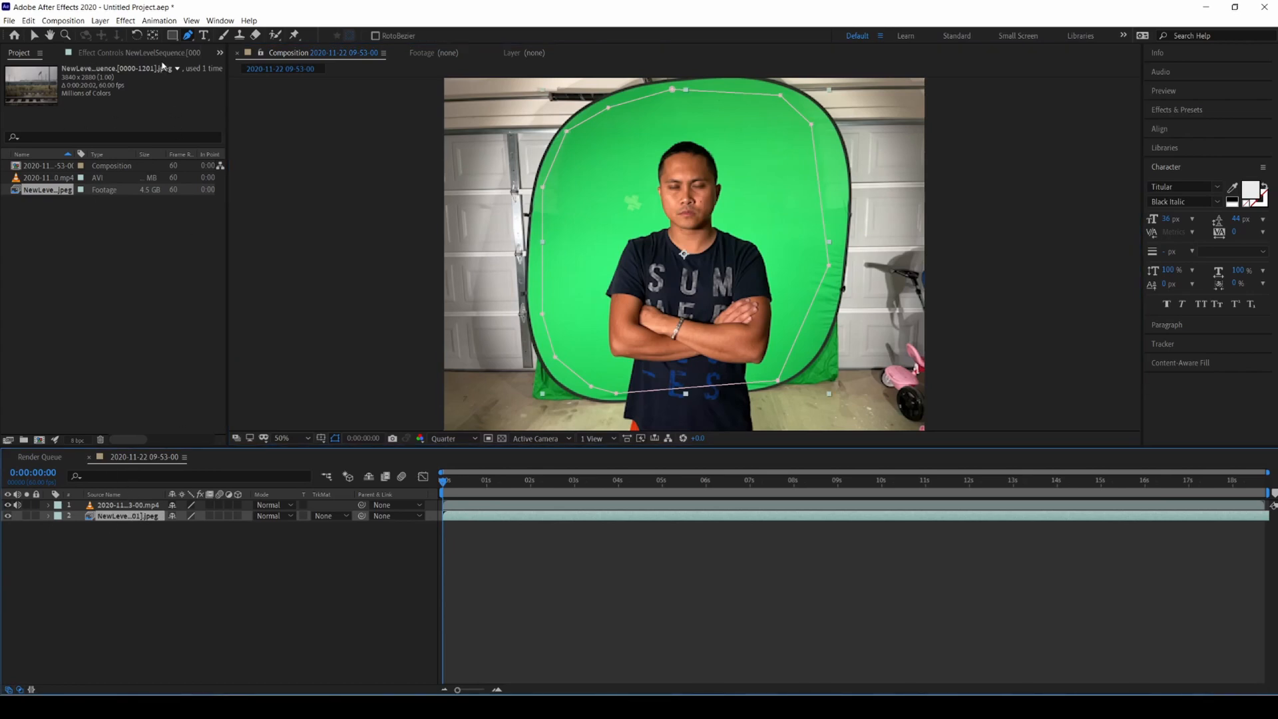
left_click(87, 55)
left_click(6, 58)
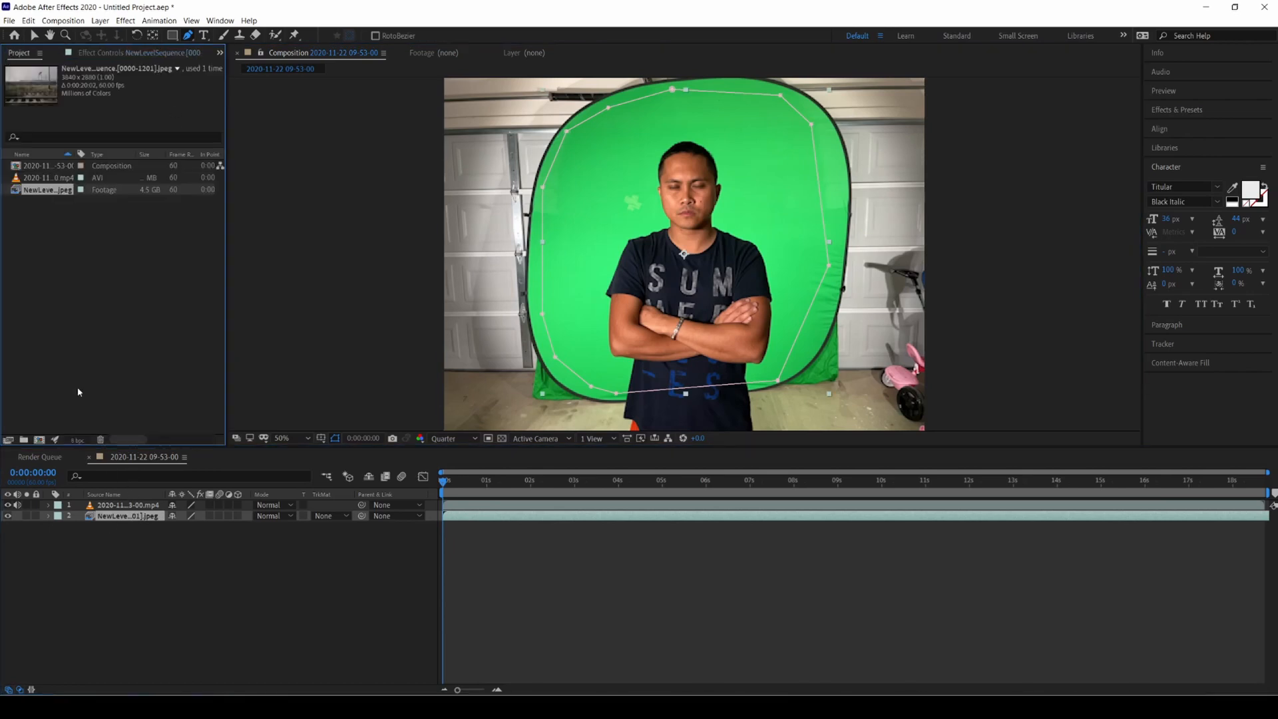
left_click(49, 517)
left_click(48, 516)
left_click(48, 517)
left_click(89, 529)
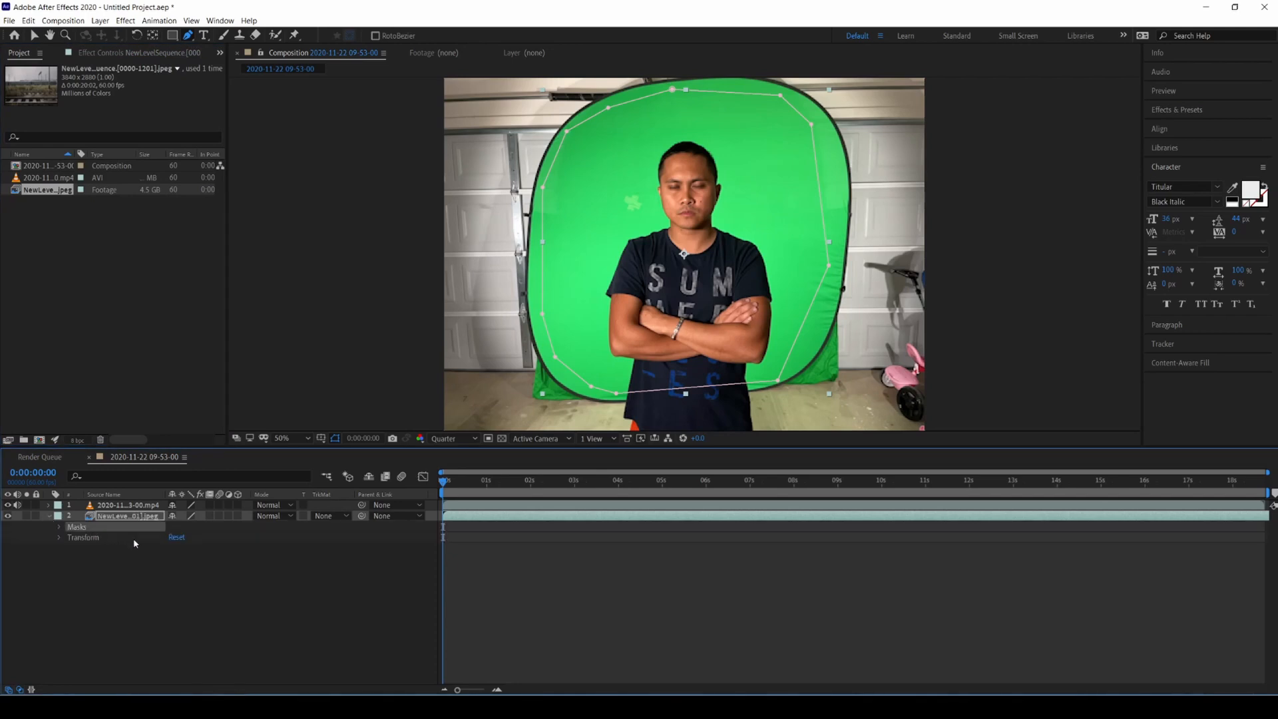
key("ctrl+x")
left_click(122, 505)
key("ctrl+v")
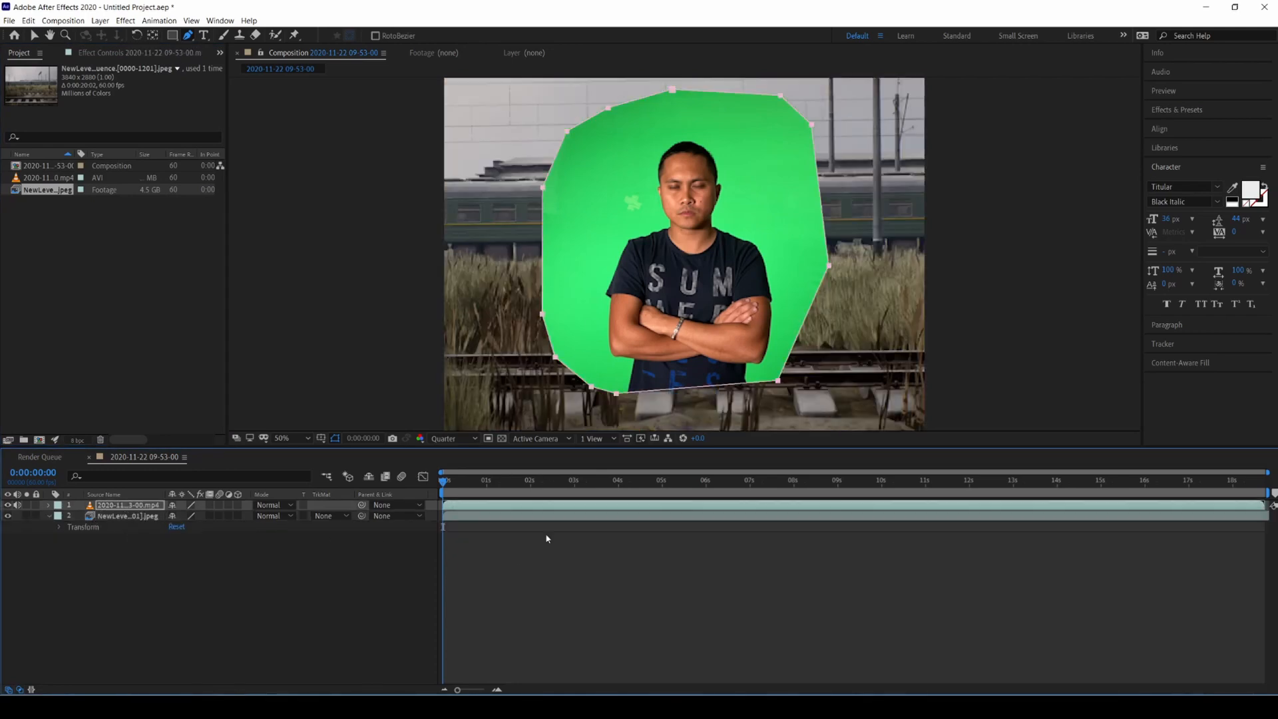
- Apply the Keylight (1.2) effect to the video layer and sample the green backdrop as the Screen Colour
left_click(148, 507)
left_click(126, 21)
mouse_move(160, 206)
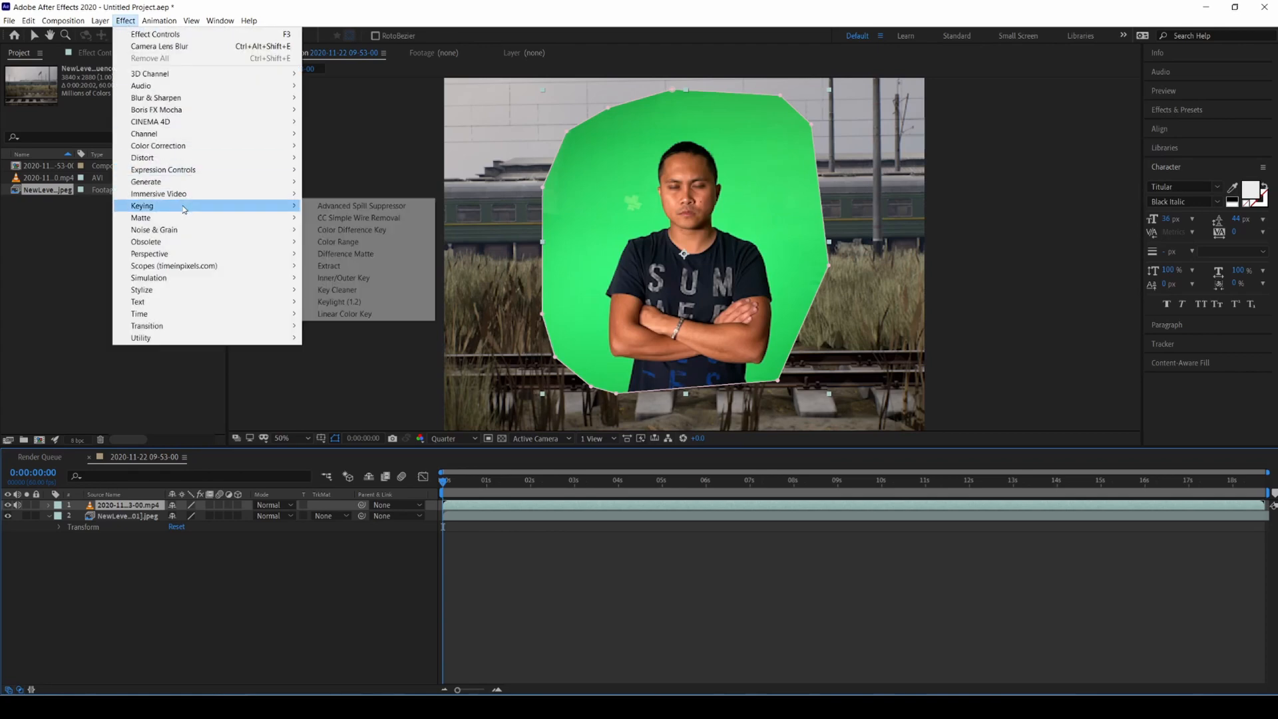
left_click(353, 302)
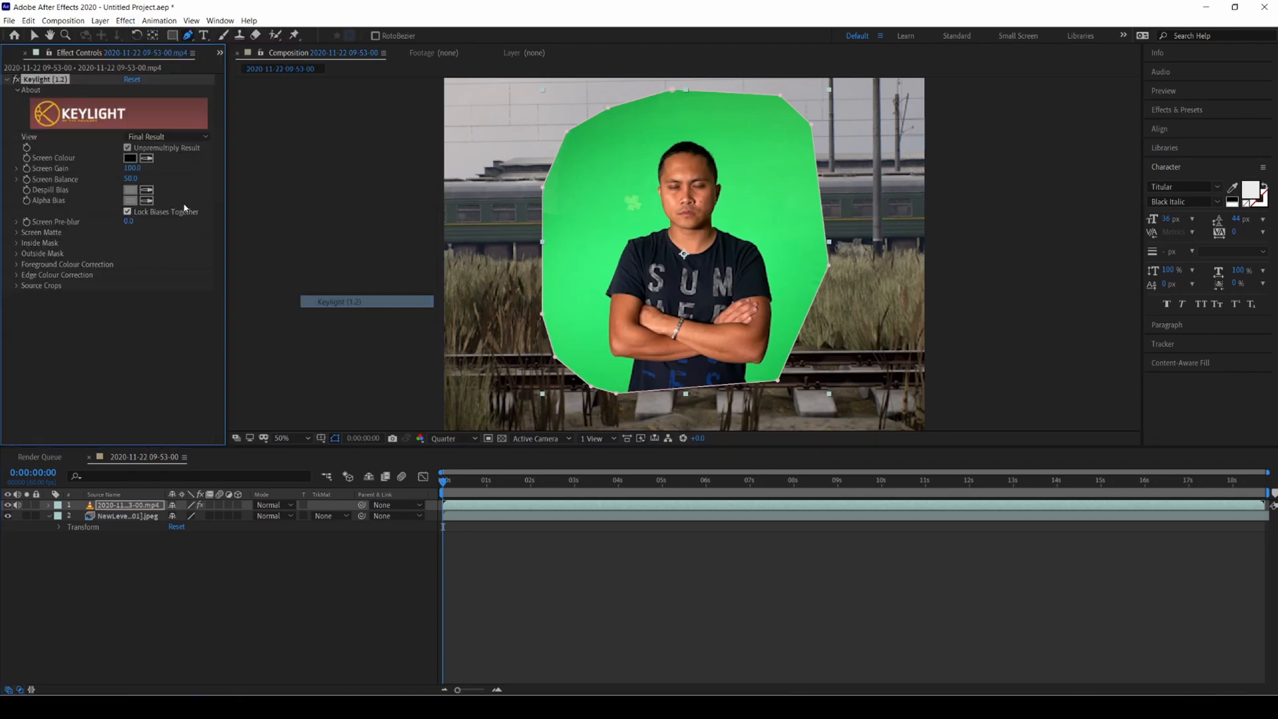
left_click(147, 158)
left_click(593, 206)
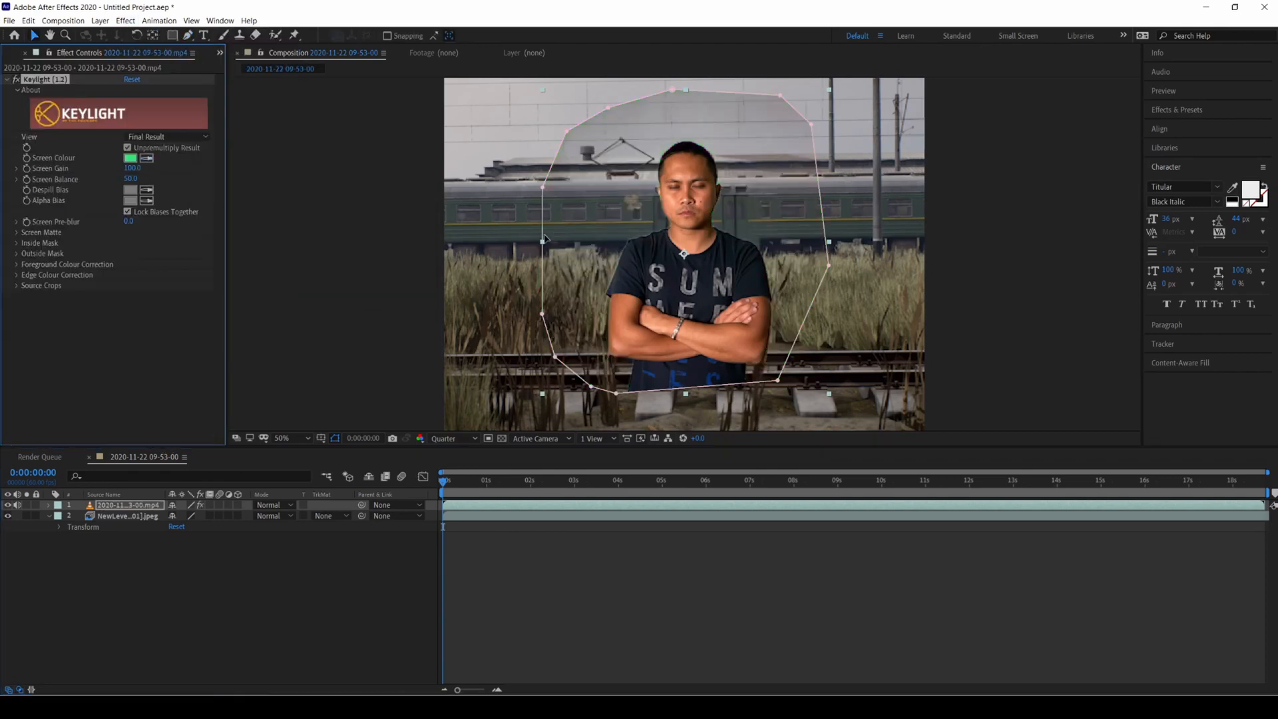
- Refine Keylight's Screen Matte by setting Clip Black to about 32 and, in the Combined Matte view, Clip White to about 62
left_click(17, 232)
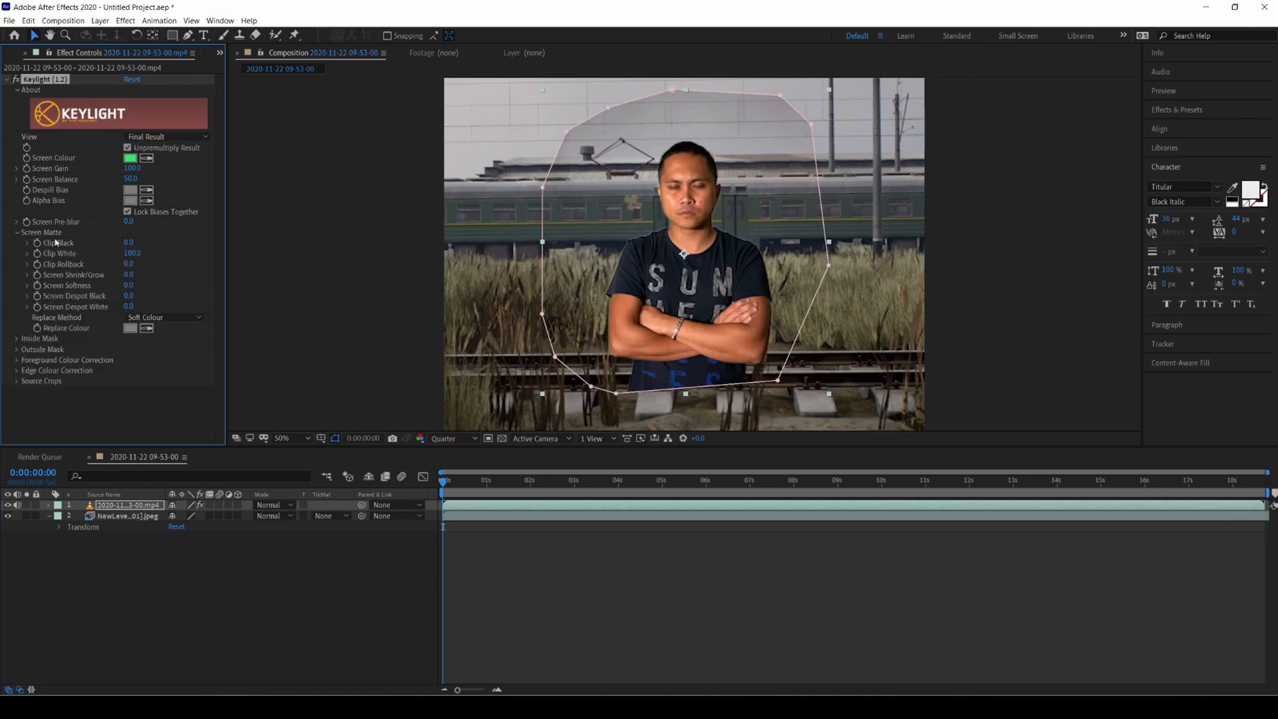
left_click_drag(128, 243, 146, 245)
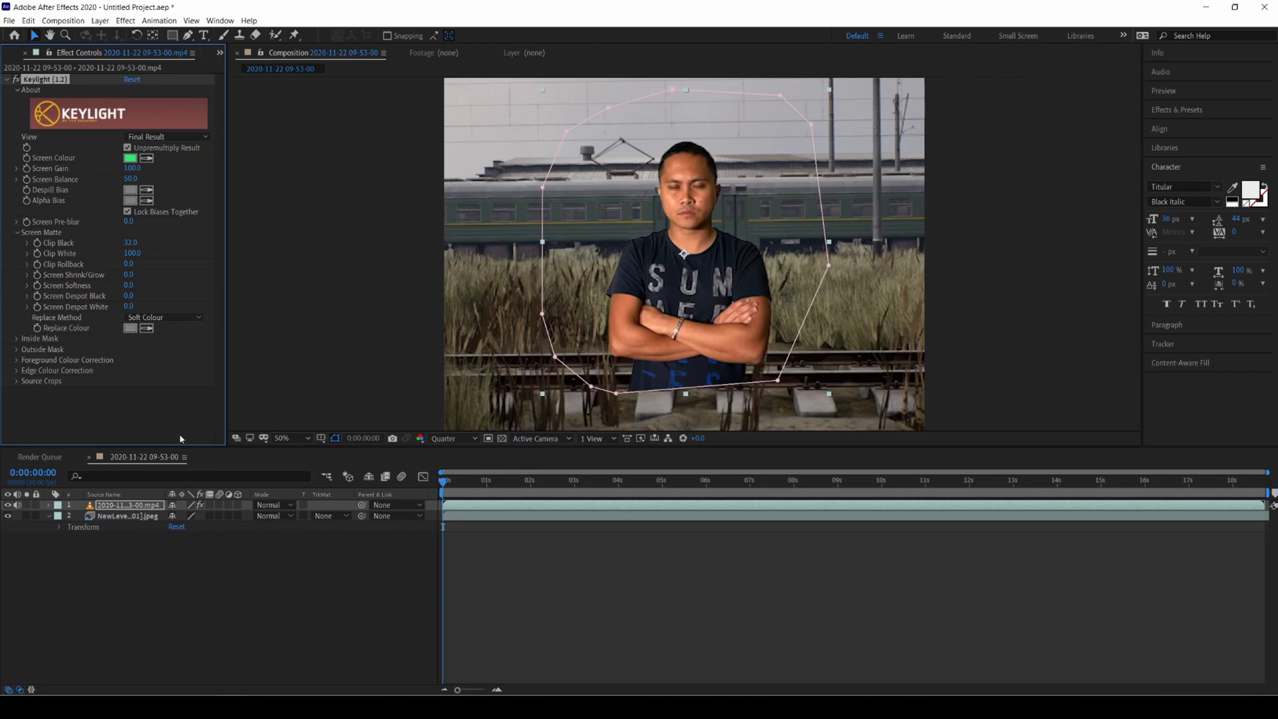
left_click(167, 137)
key("Up")
key("Up")
key("Up")
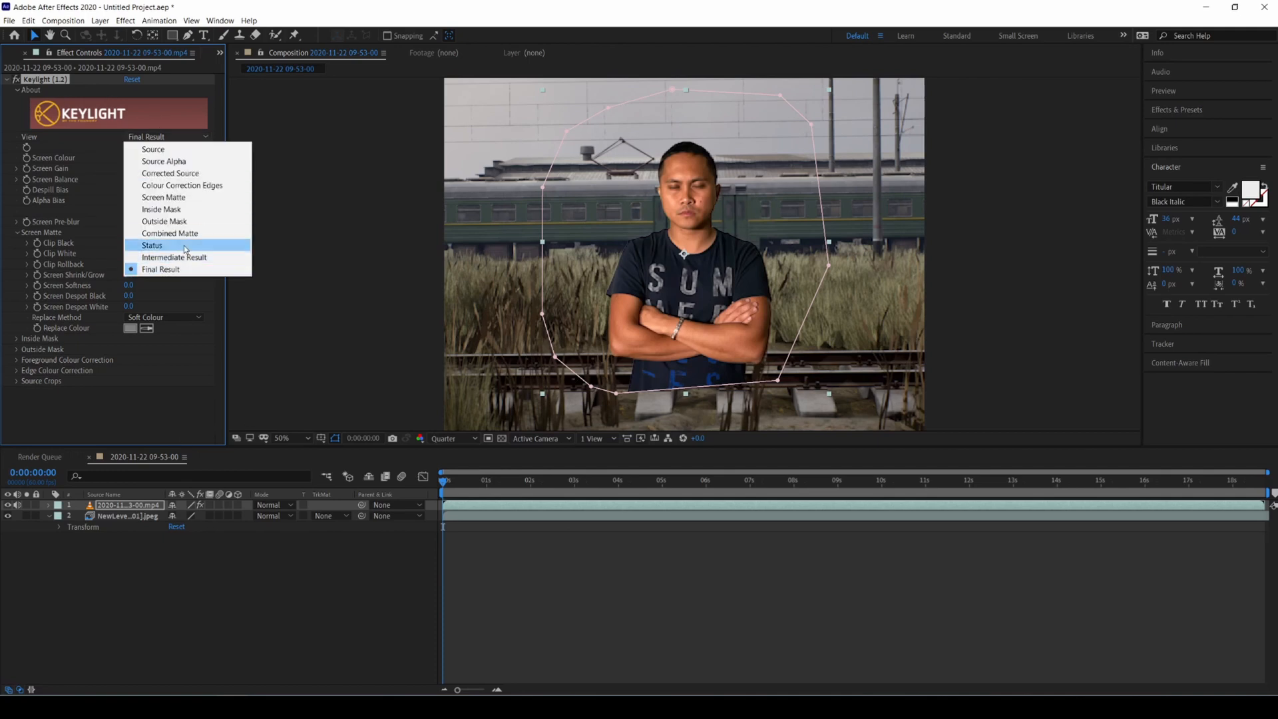
key("Return")
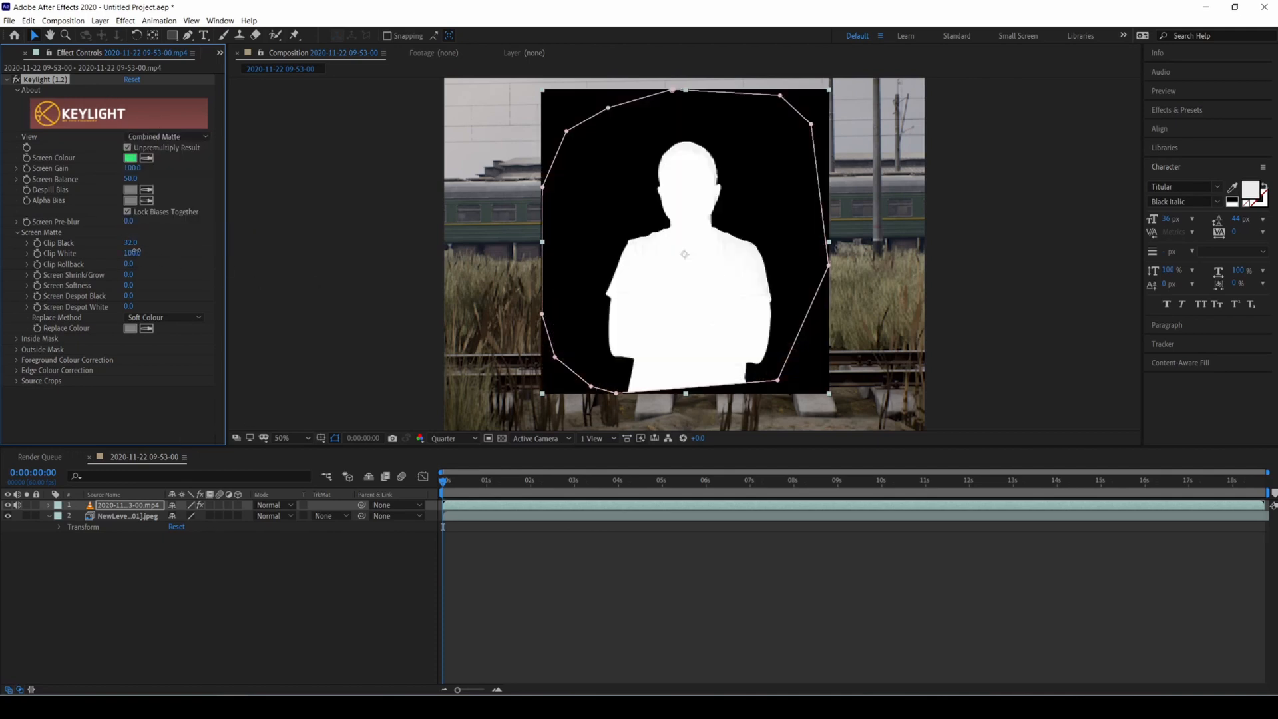
left_click_drag(137, 253, 134, 254)
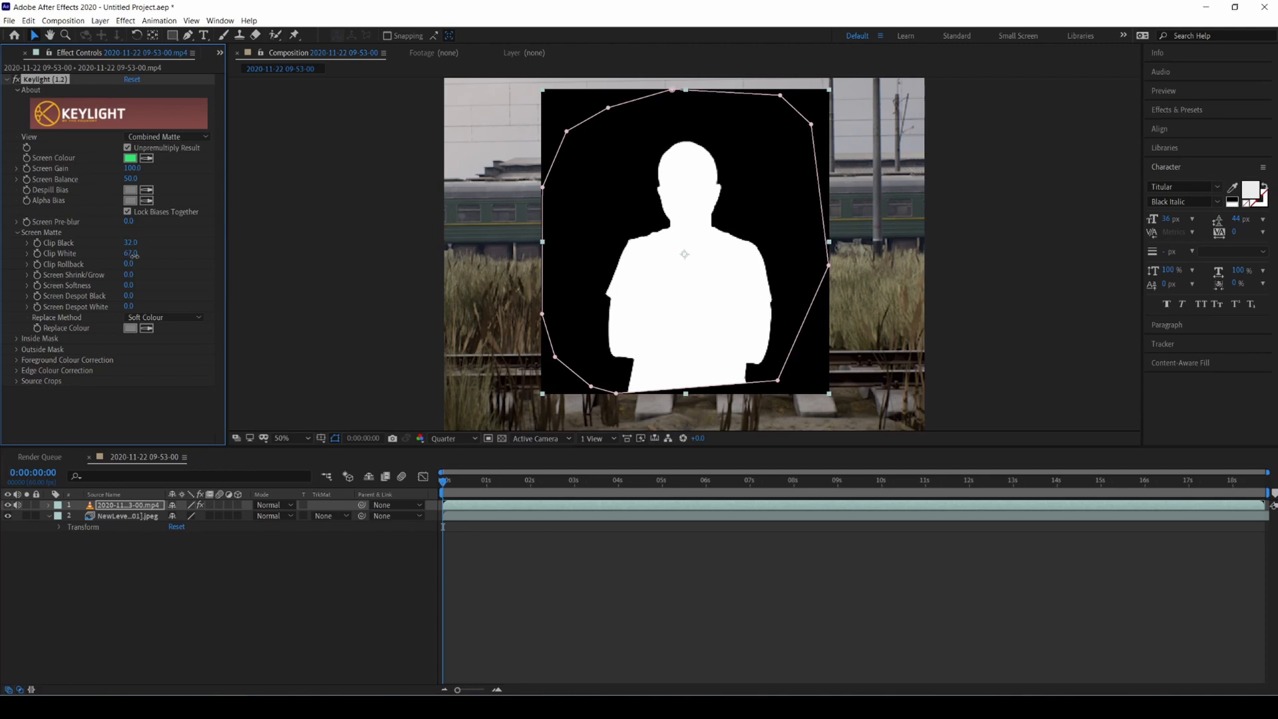
- Set Keylight's Clip White to 70, switch its view to Final Result and deselect the video layer
left_click(167, 137)
left_click(181, 140)
left_click(170, 136)
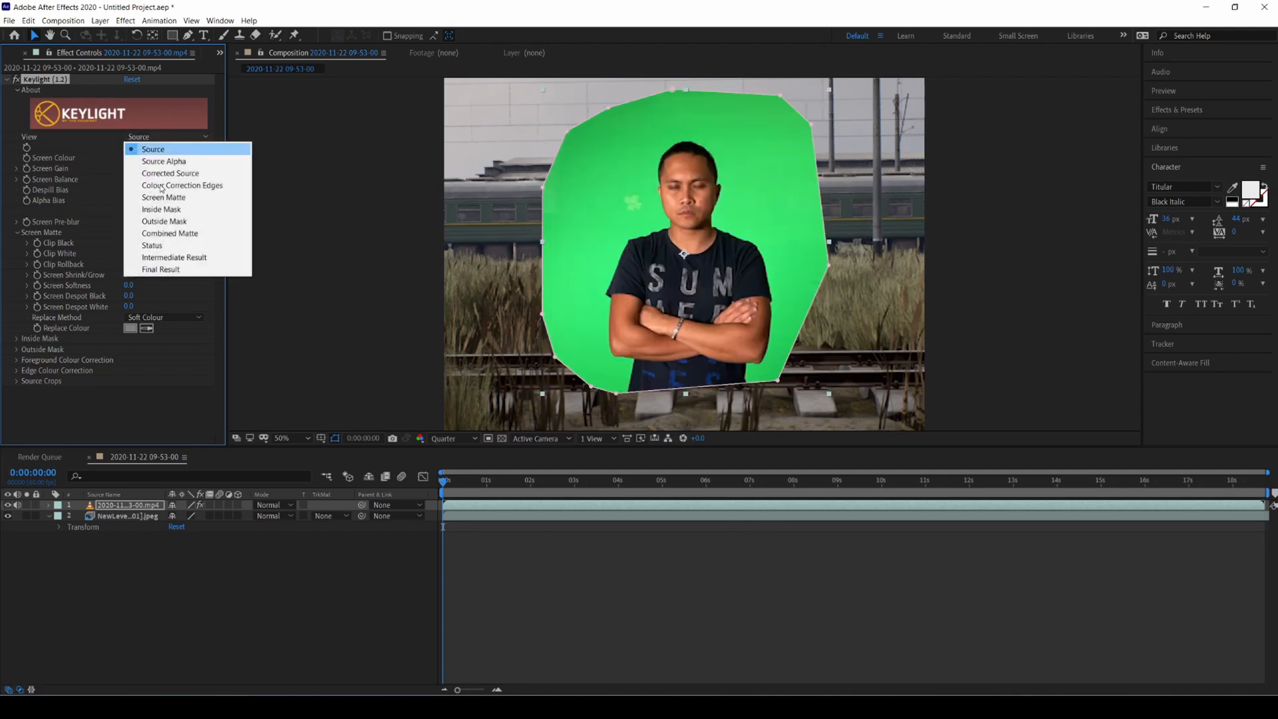
left_click(149, 271)
left_click(639, 573)
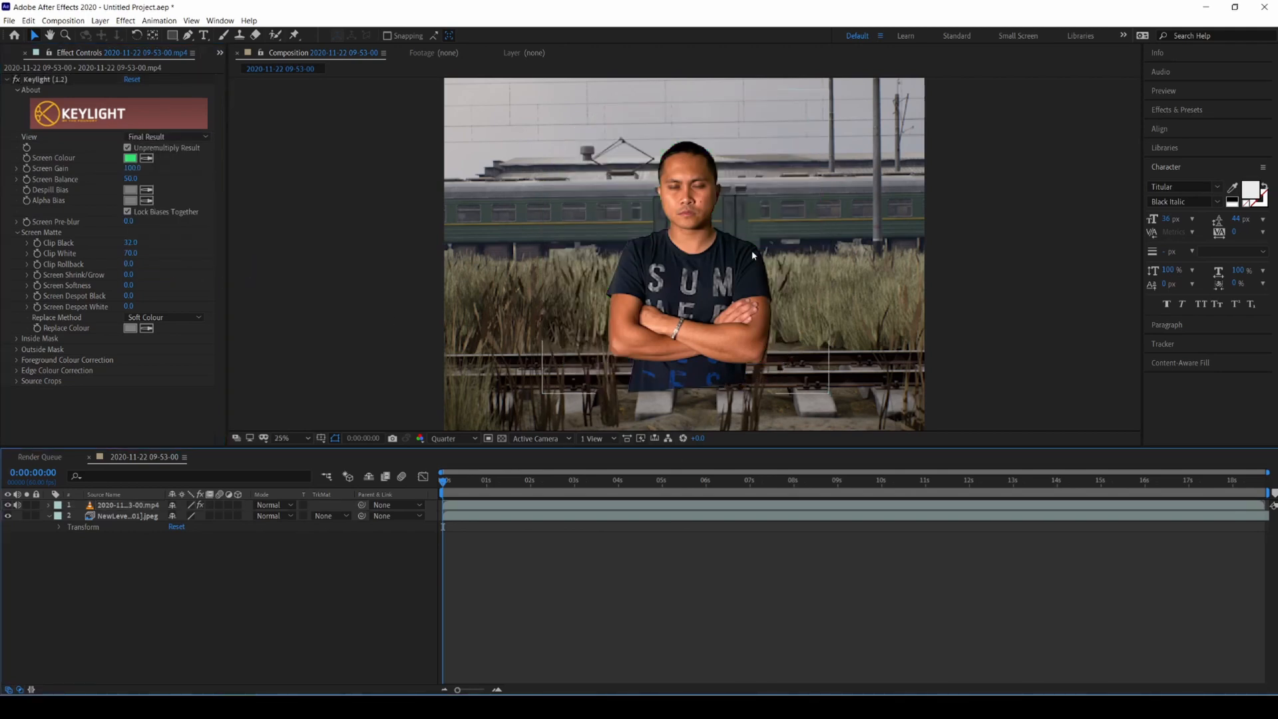
- Keep the preview resolution at Quarter and play back the keyed composite, replaying it from the start of the timeline
left_click(457, 439)
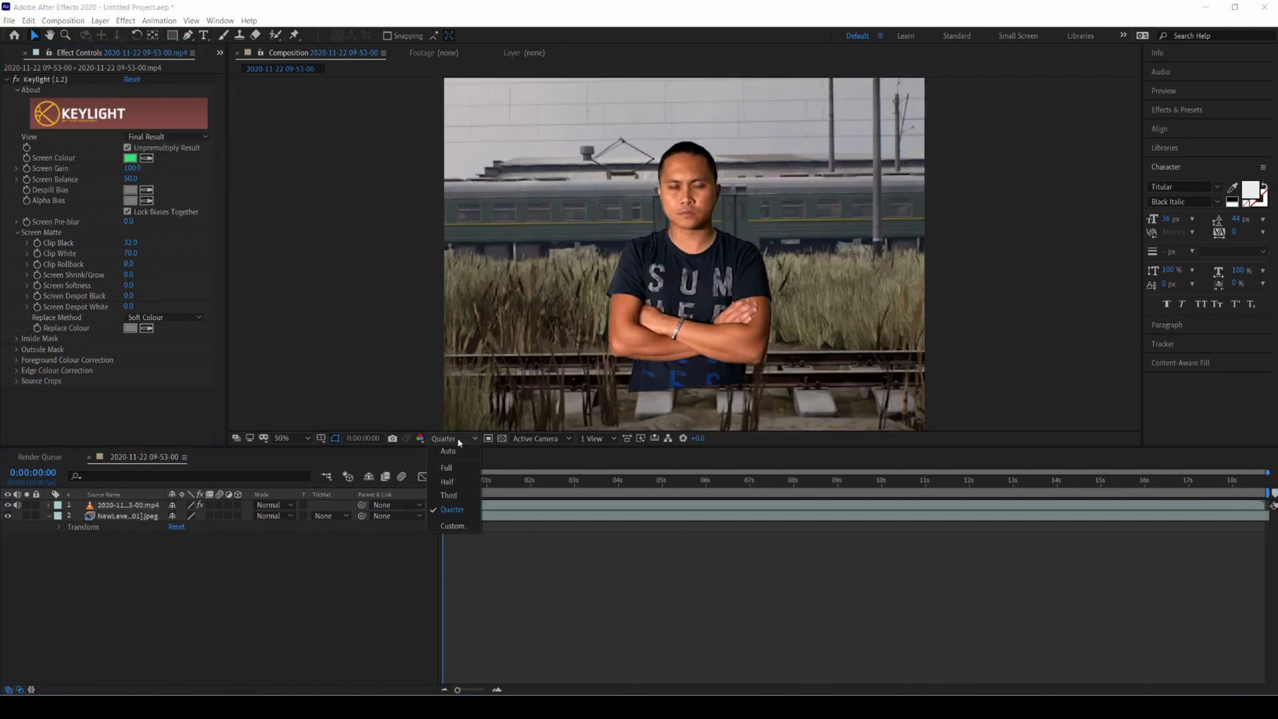
left_click(456, 510)
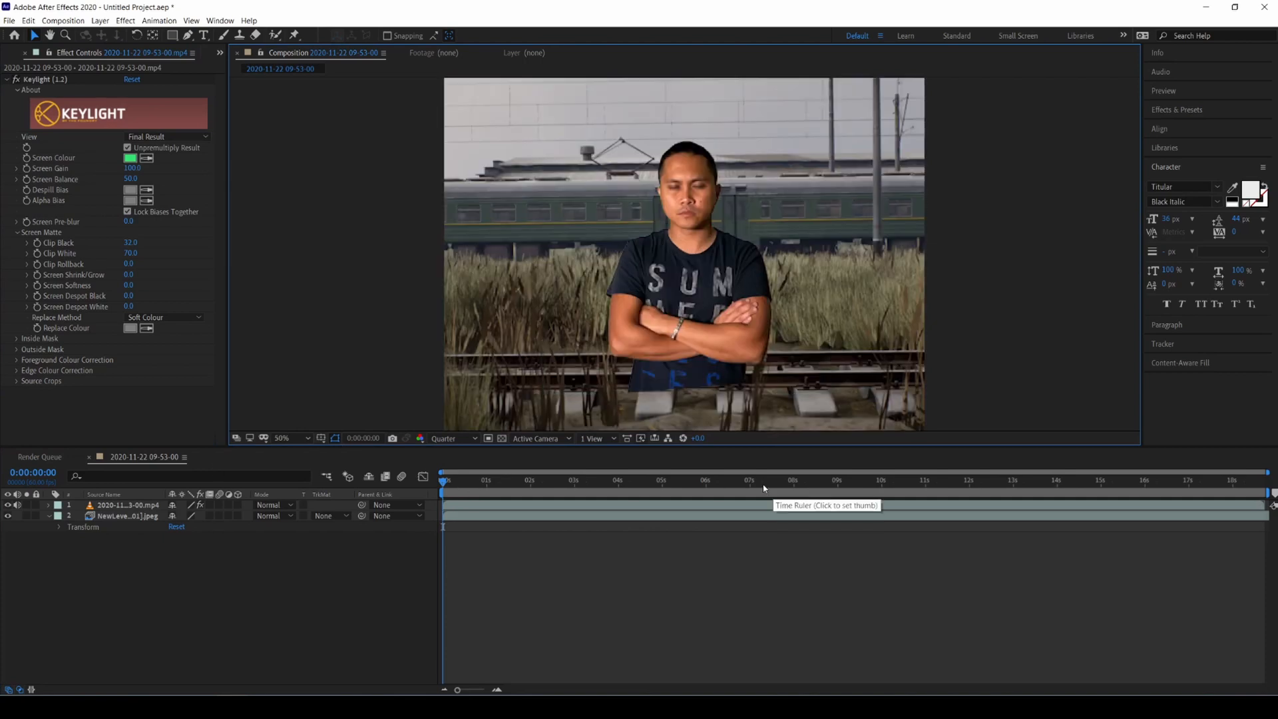
key("space")
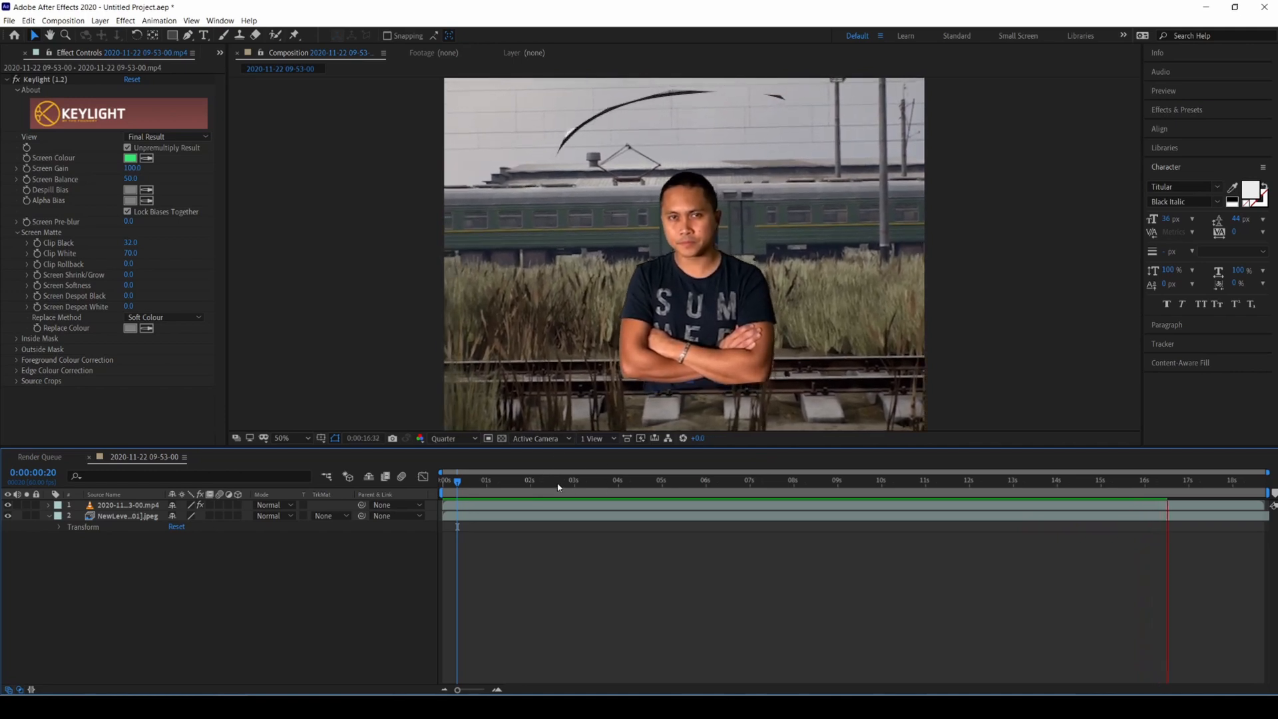
left_click(475, 481)
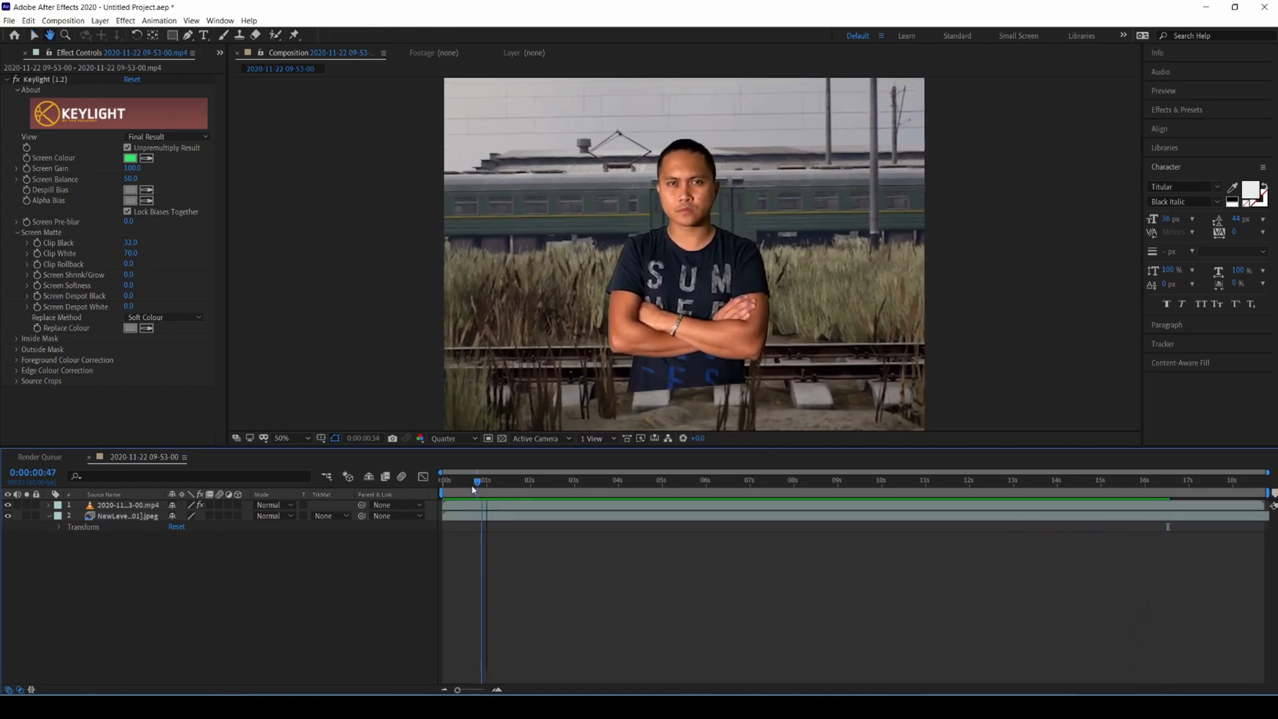
left_click_drag(472, 489, 441, 489)
key("space")
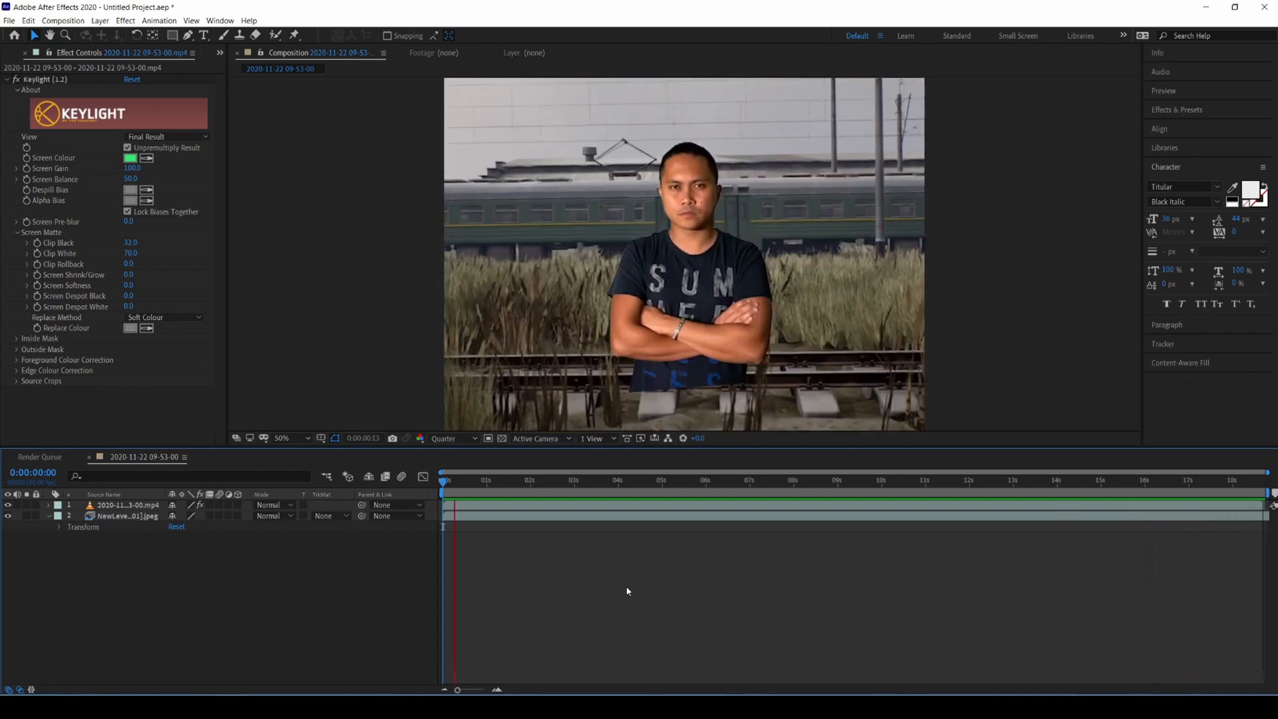
key("space")
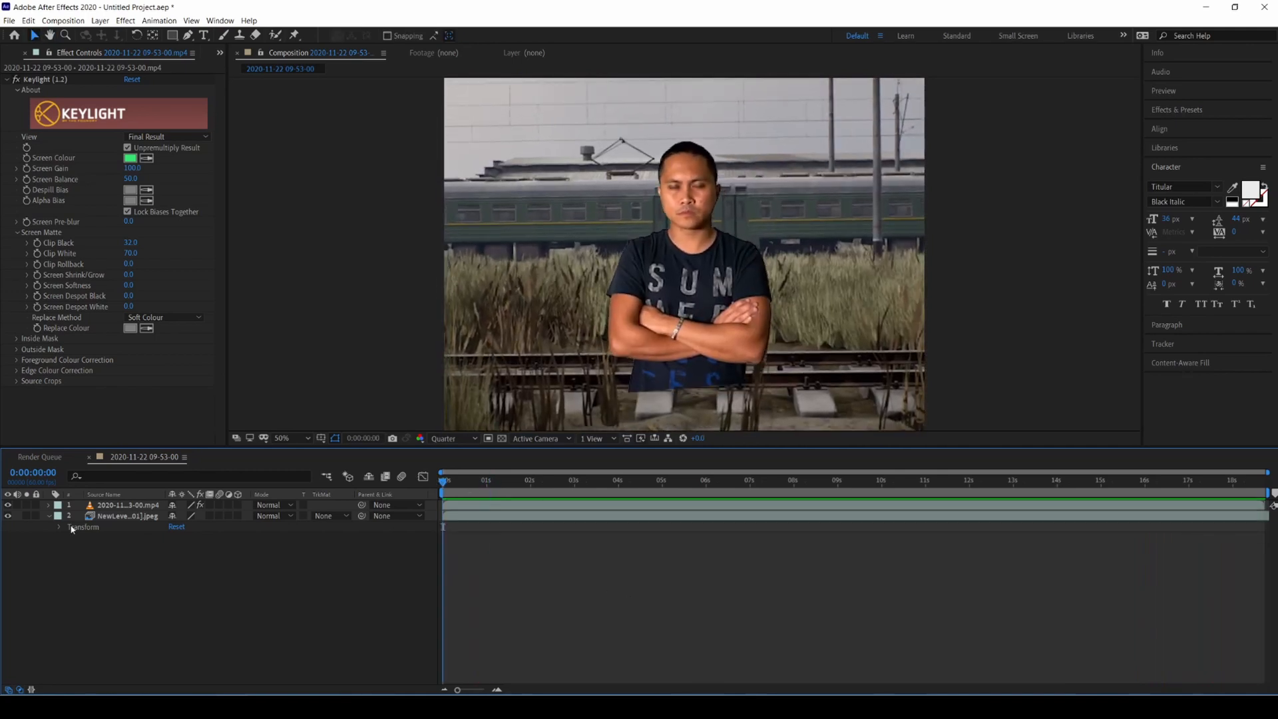
- Apply the Camera Lens Blur effect to the JPEG sequence layer
left_click(126, 516)
left_click(125, 20)
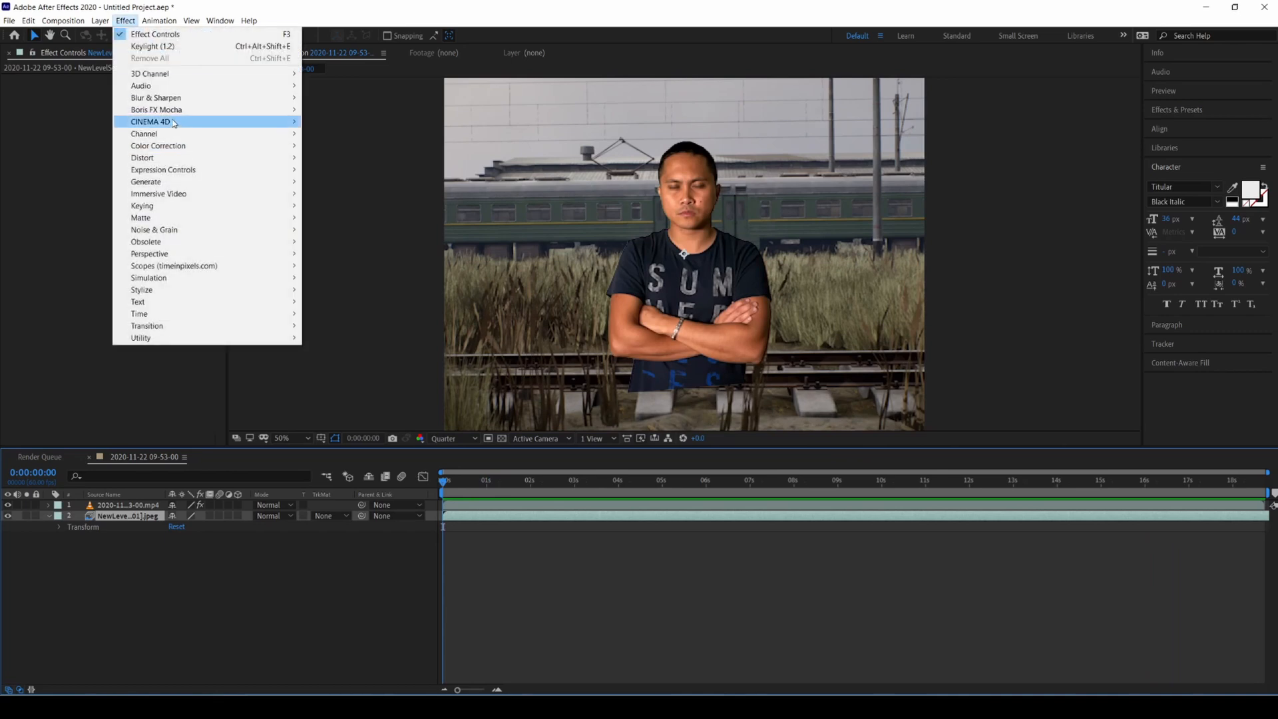
mouse_move(283, 98)
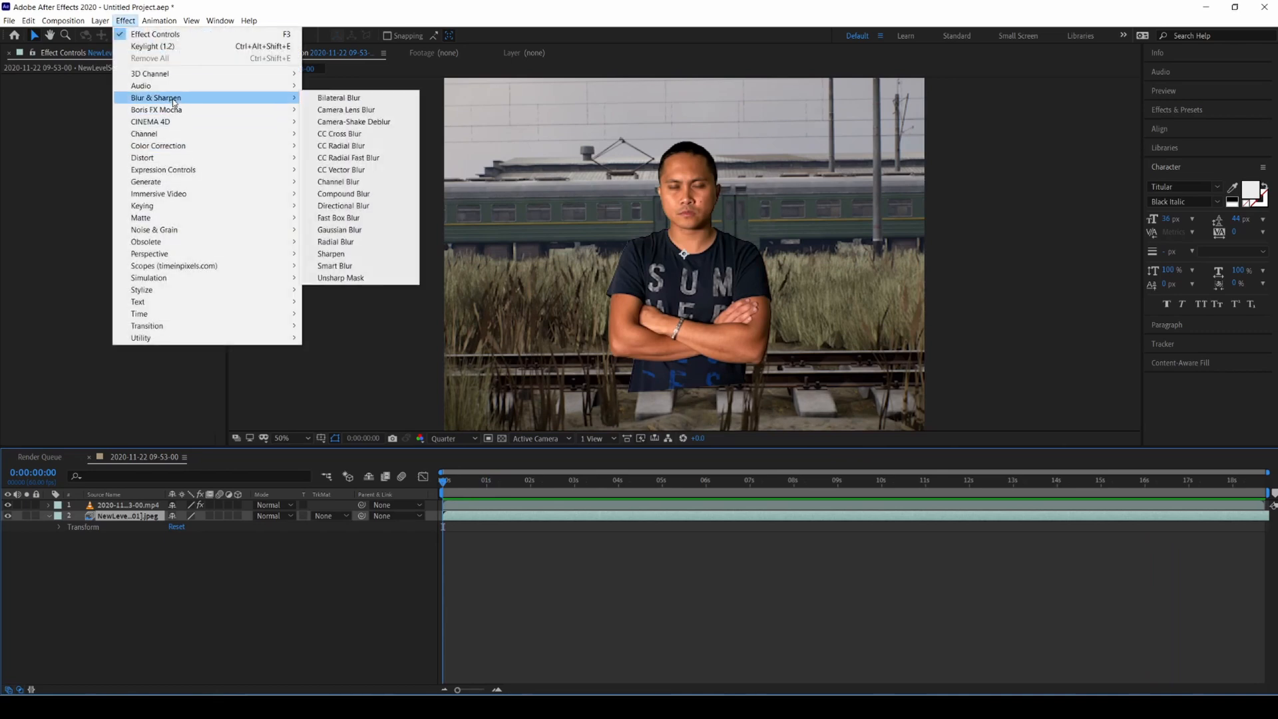
left_click(381, 113)
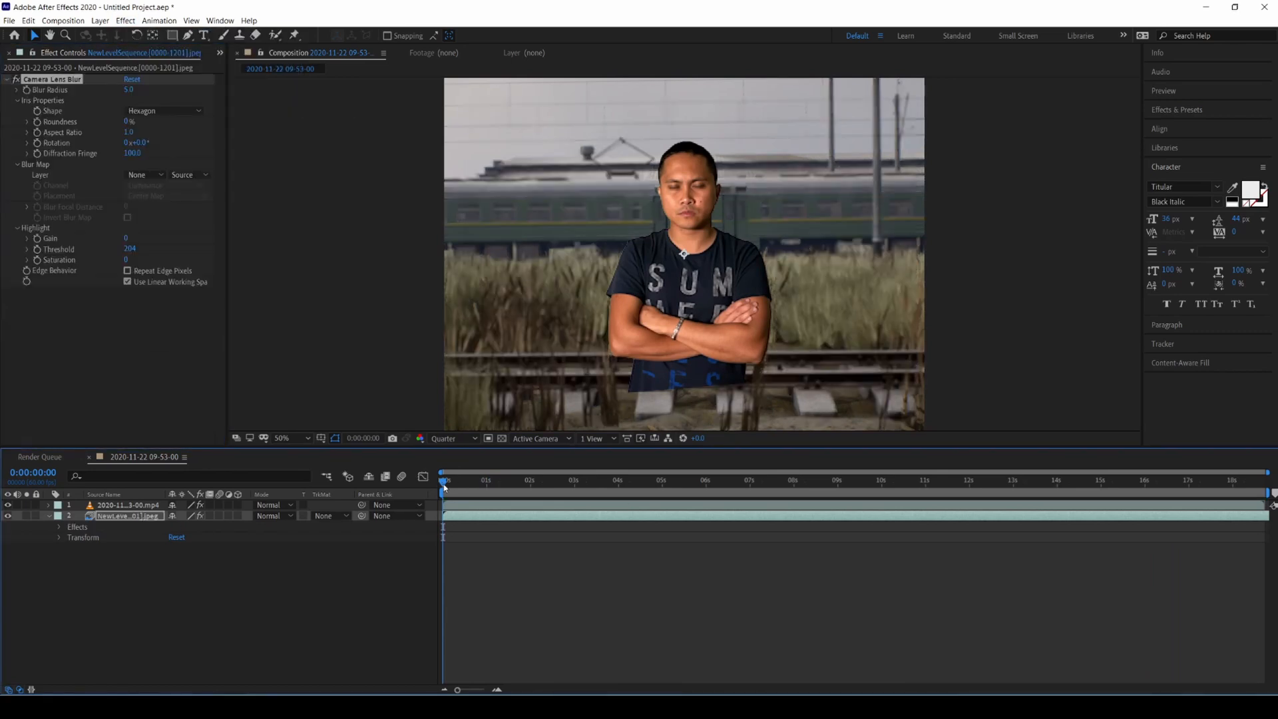
- Scrub through the timeline to check the blurred background behind the keyed subject up to about 10 seconds
left_click(467, 484)
left_click_drag(620, 493, 893, 500)
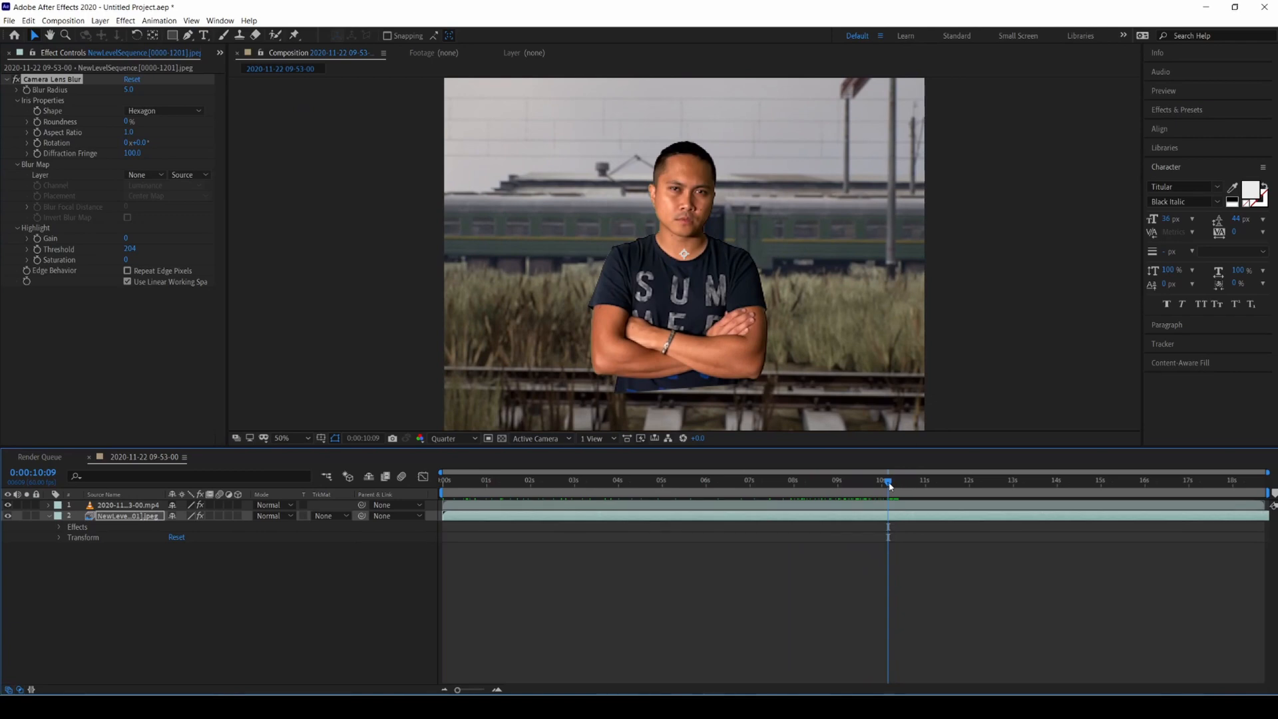
left_click(889, 486)
left_click_drag(899, 489, 809, 516)
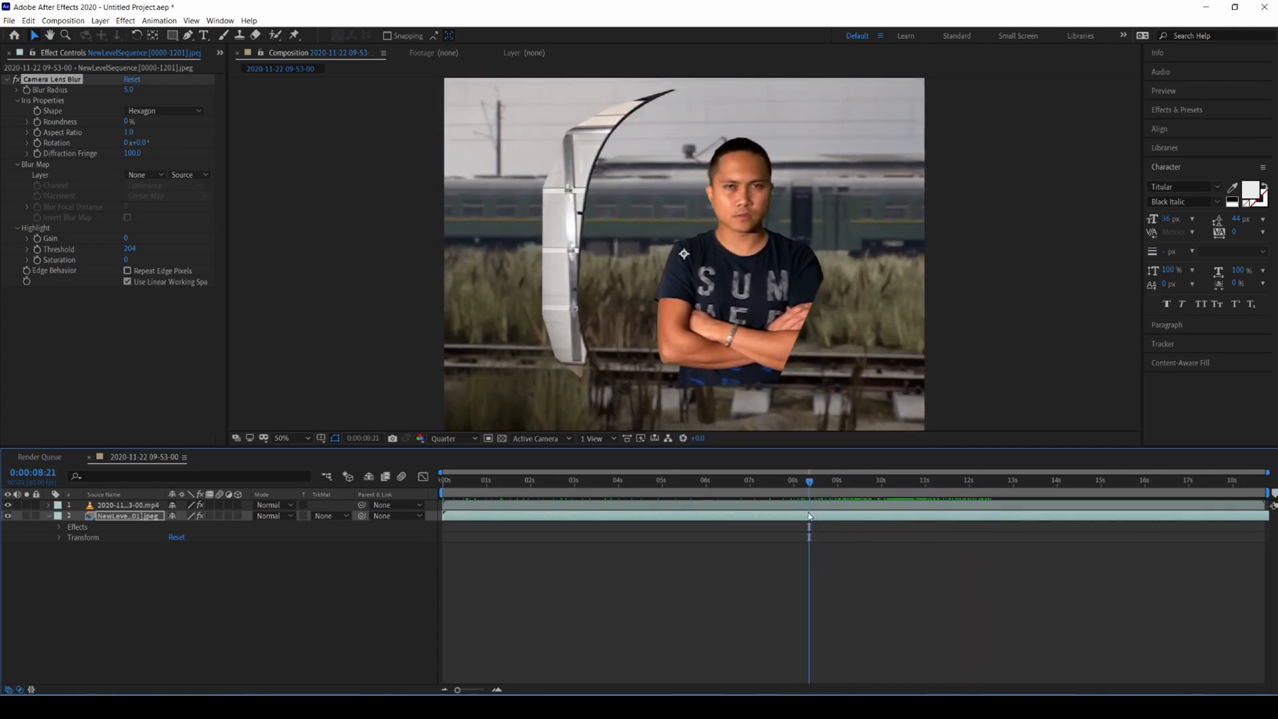